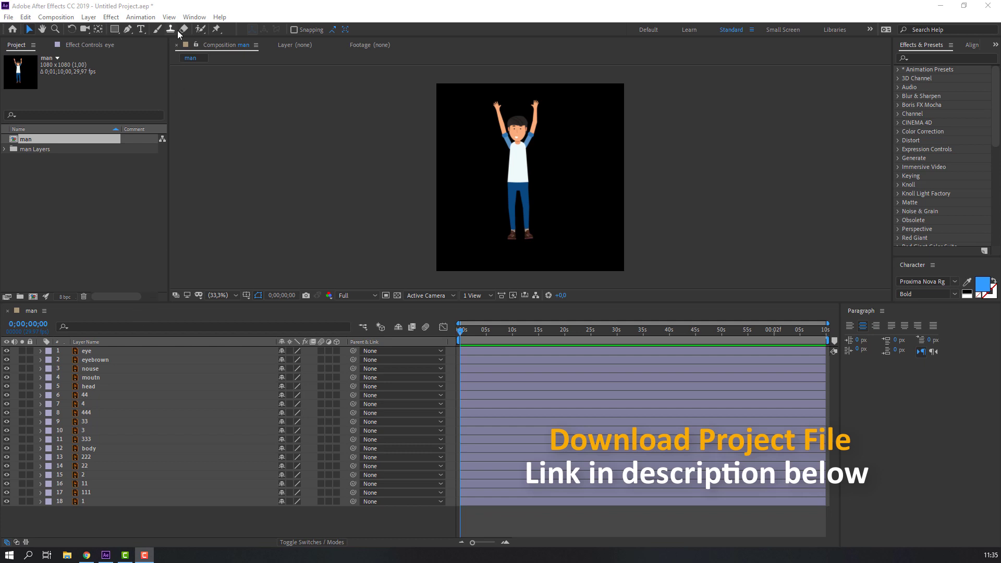
- Launch the Duik Bassel.2 script, ignore its update notice, show the Rigging tools and move the window clear of the character
{"action": "left_click", "coordinate": [190, 19]}
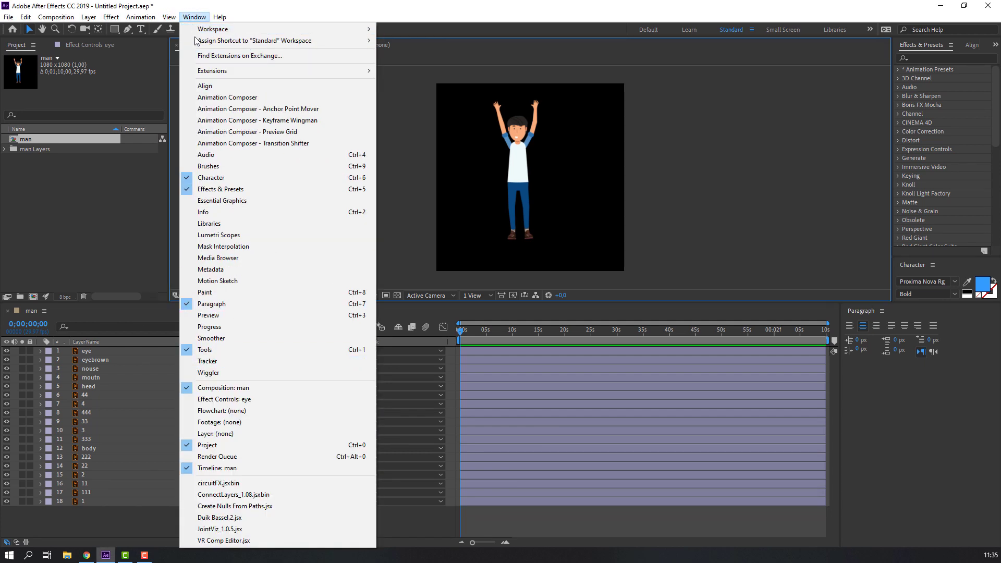
{"action": "left_click", "coordinate": [228, 519]}
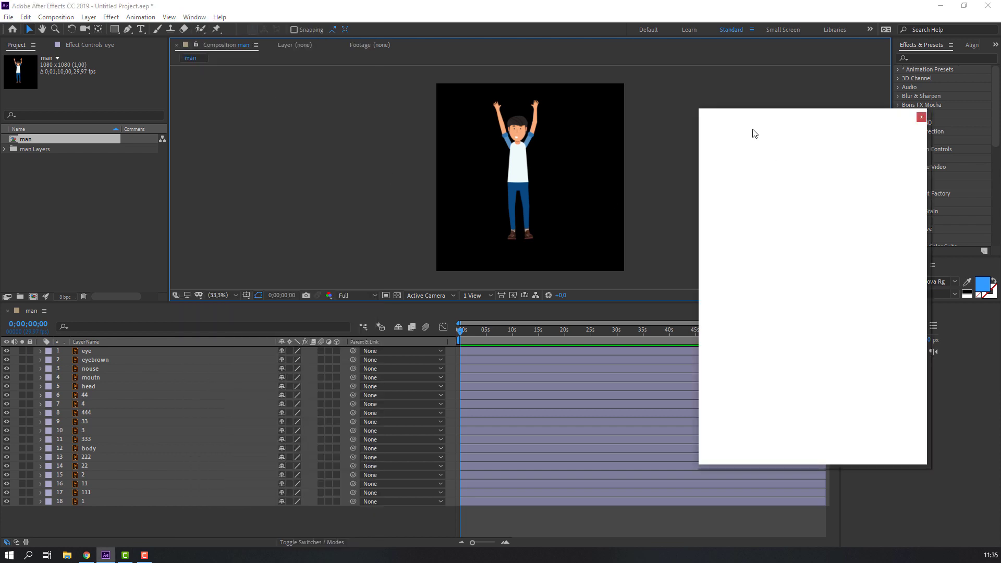
{"action": "left_click_drag", "start_coordinate": [753, 117], "coordinate": [215, 77]}
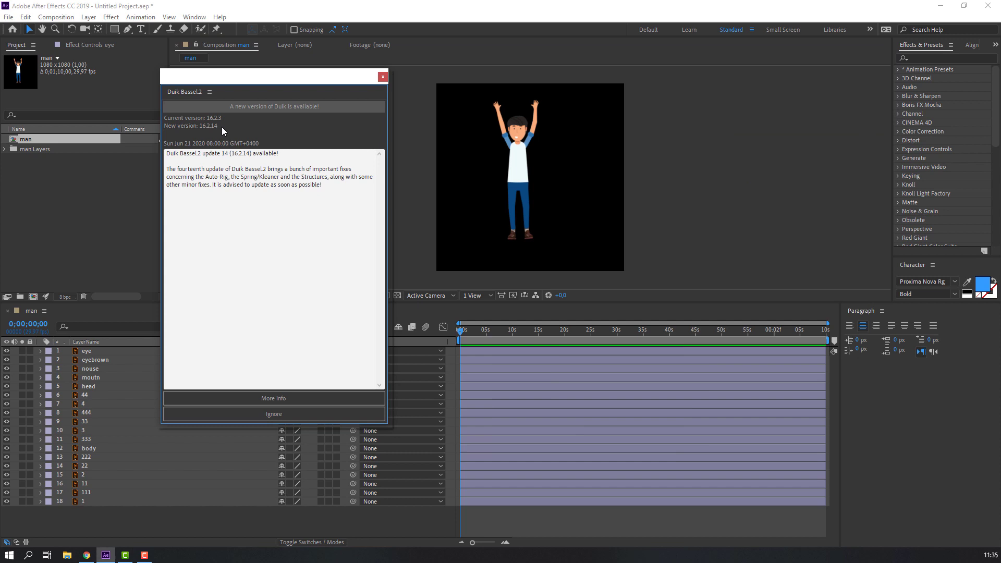
{"action": "left_click", "coordinate": [278, 414]}
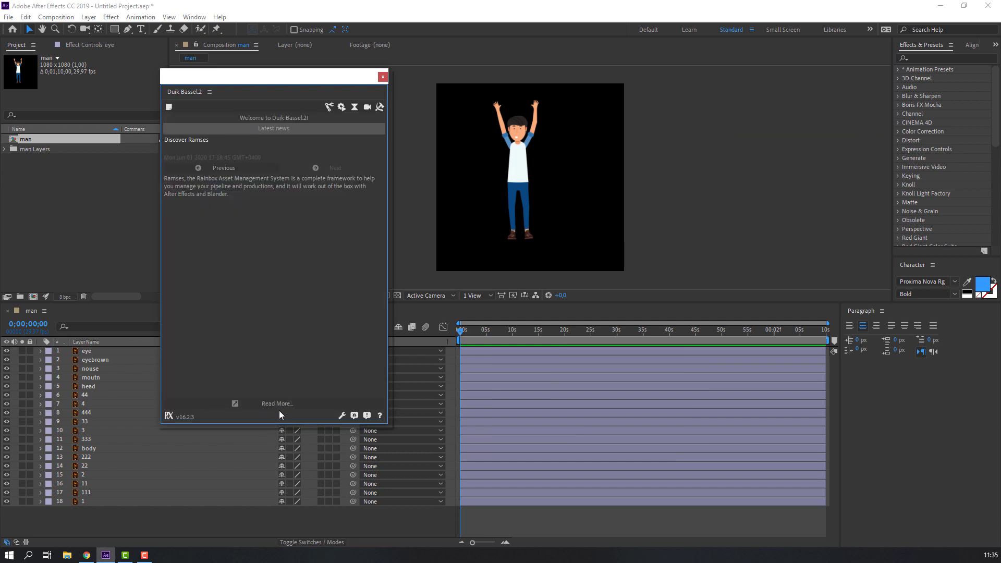
{"action": "left_click_drag", "start_coordinate": [323, 76], "coordinate": [323, 77]}
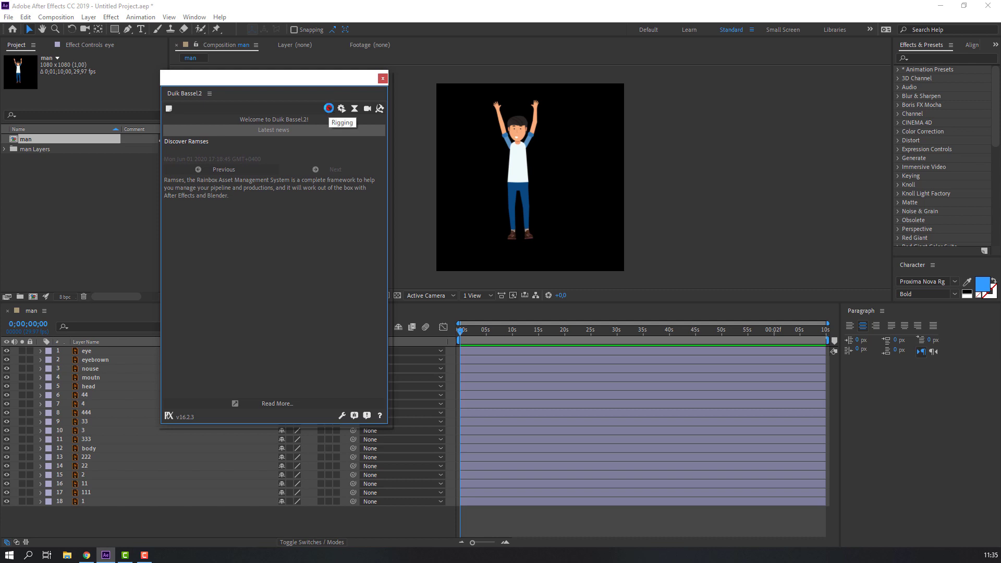
{"action": "left_click", "coordinate": [328, 108]}
{"action": "left_click_drag", "start_coordinate": [323, 78], "coordinate": [801, 86]}
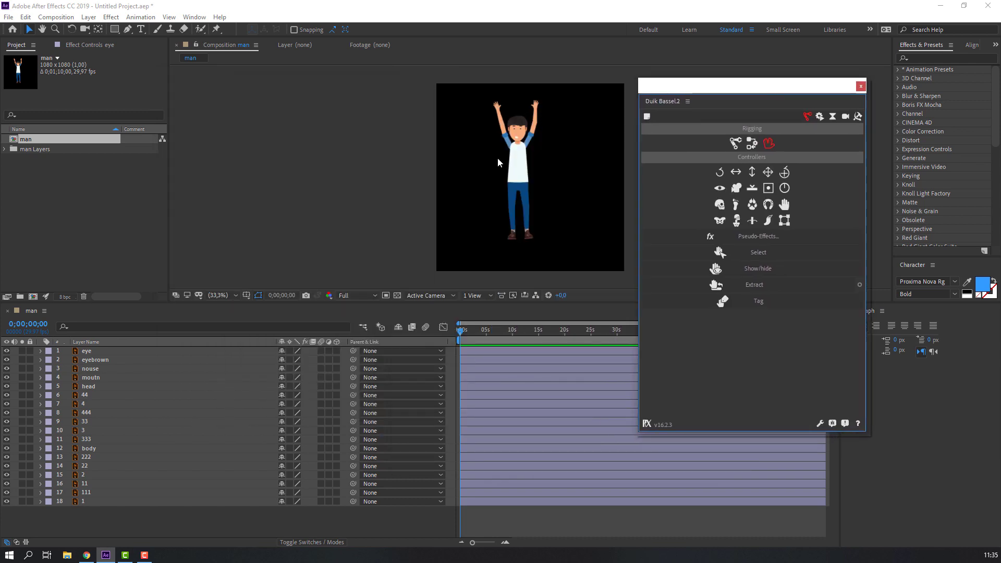
- Select the raised hand's layer 1 in the composition and solo it
{"action": "scroll", "coordinate": [498, 130], "scroll_direction": "up", "scroll_amount": 3}
{"action": "left_click_drag", "start_coordinate": [518, 126], "coordinate": [388, 244]}
{"action": "left_click_drag", "start_coordinate": [464, 100], "coordinate": [444, 233]}
{"action": "left_click_drag", "start_coordinate": [431, 147], "coordinate": [423, 220]}
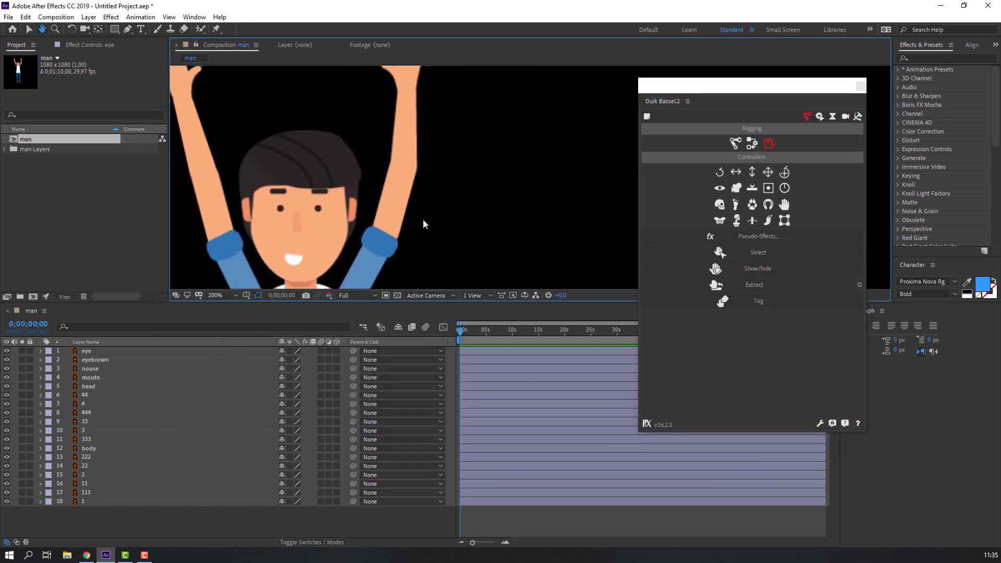
{"action": "left_click_drag", "start_coordinate": [414, 89], "coordinate": [408, 158]}
{"action": "key", "text": "v"}
{"action": "left_click", "coordinate": [409, 154]}
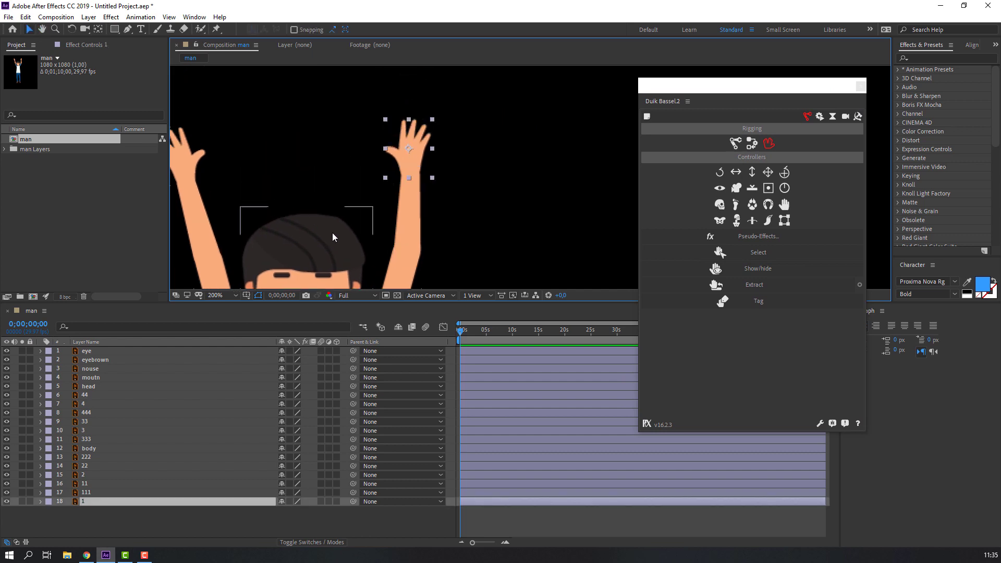
{"action": "left_click_drag", "start_coordinate": [333, 233], "coordinate": [343, 199]}
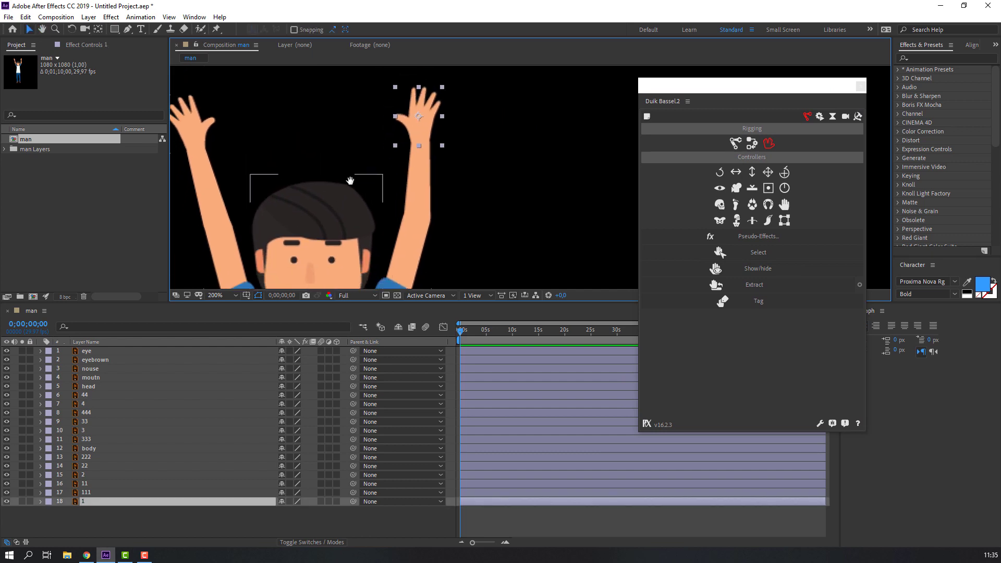
{"action": "left_click", "coordinate": [22, 501]}
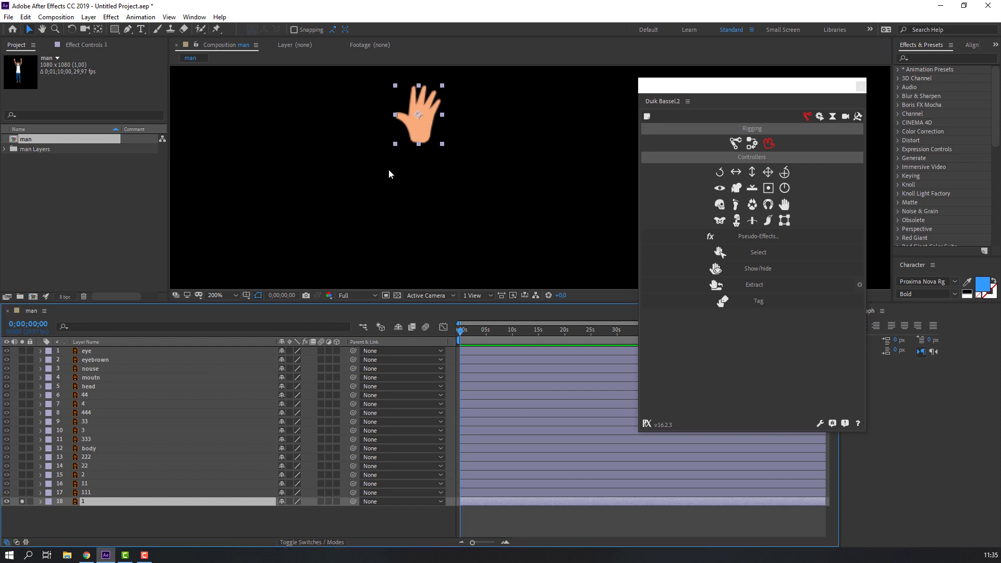
- Move layer 1's anchor point from the palm to the wrist and end its solo view
{"action": "scroll", "coordinate": [433, 100], "scroll_direction": "up", "scroll_amount": 1}
{"action": "left_click_drag", "start_coordinate": [413, 112], "coordinate": [371, 216]}
{"action": "left_click_drag", "start_coordinate": [304, 201], "coordinate": [338, 192]}
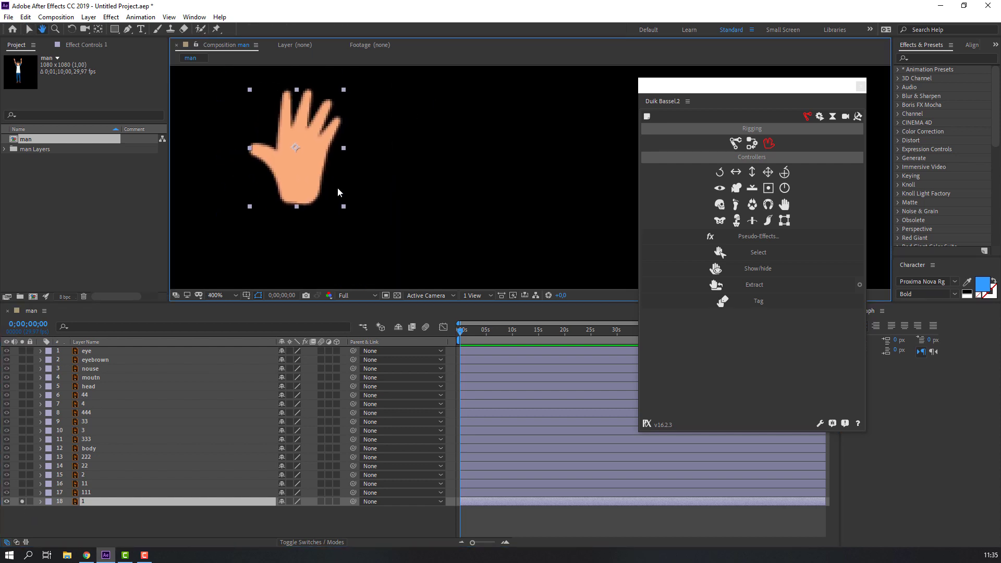
{"action": "left_click", "coordinate": [97, 30]}
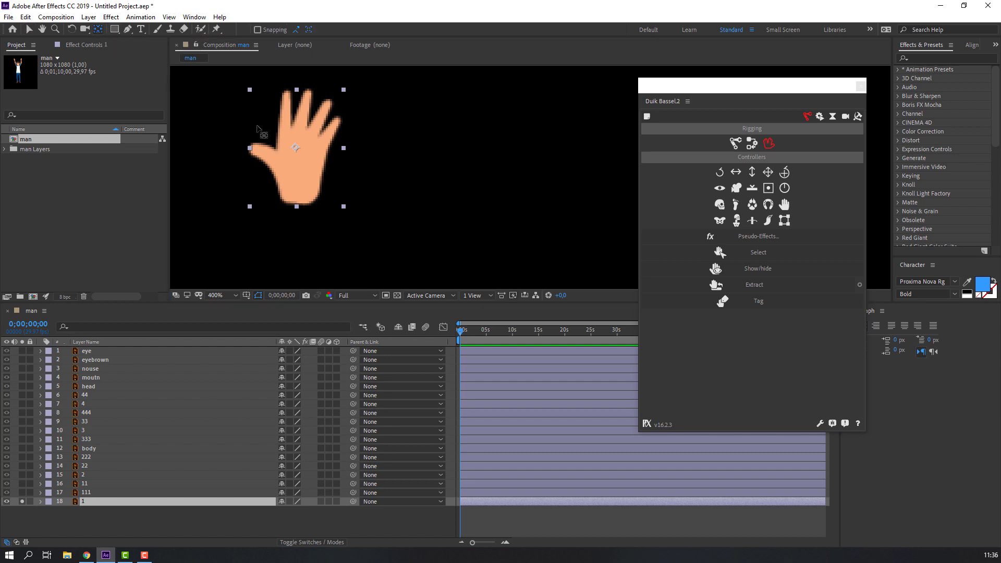
{"action": "left_click_drag", "start_coordinate": [296, 148], "coordinate": [298, 198]}
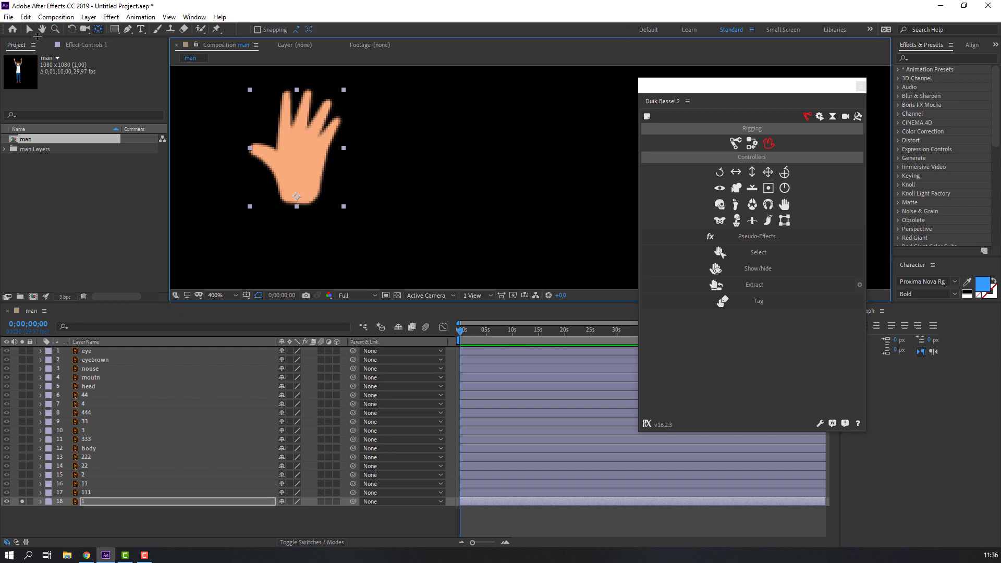
{"action": "left_click", "coordinate": [28, 32]}
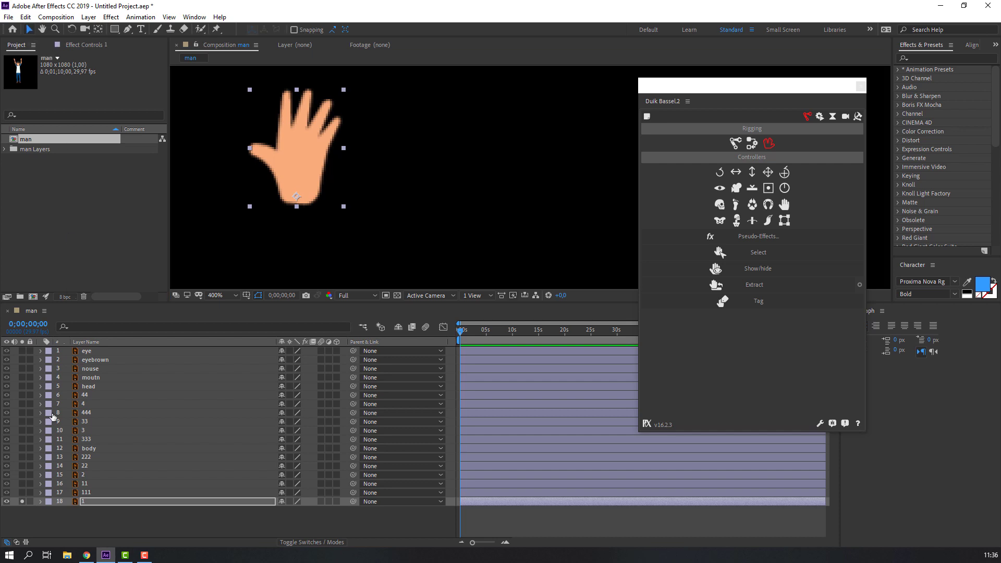
{"action": "left_click", "coordinate": [90, 501]}
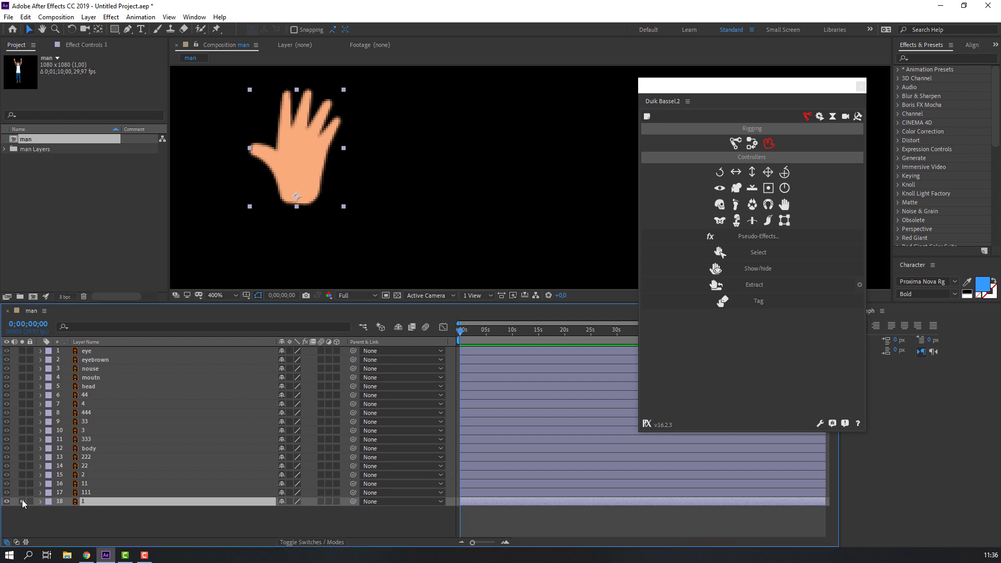
- Solo upper-arm layer 111, move its anchor point to the shoulder end, and end the solo view
{"action": "left_click", "coordinate": [80, 493]}
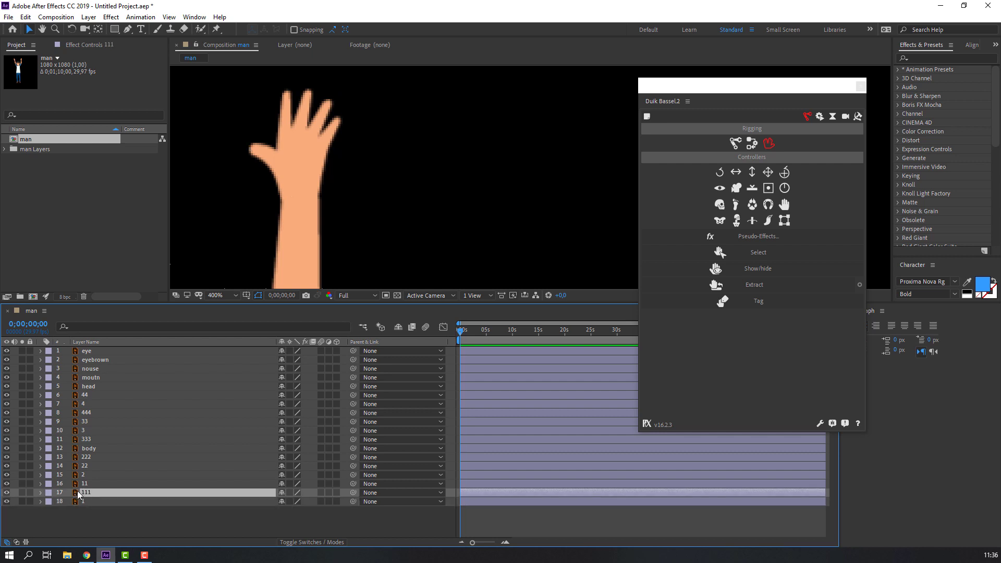
{"action": "left_click", "coordinate": [22, 493]}
{"action": "scroll", "coordinate": [299, 133], "scroll_direction": "down", "scroll_amount": 2}
{"action": "left_click_drag", "start_coordinate": [447, 253], "coordinate": [366, 162]}
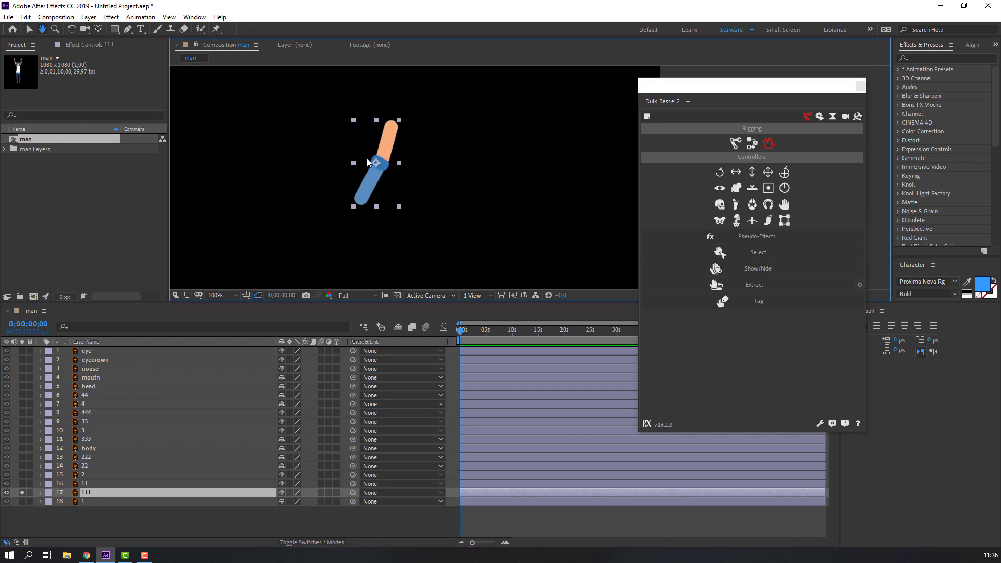
{"action": "scroll", "coordinate": [369, 185], "scroll_direction": "up", "scroll_amount": 1}
{"action": "left_click_drag", "start_coordinate": [182, 174], "coordinate": [252, 222]}
{"action": "left_click", "coordinate": [97, 29]}
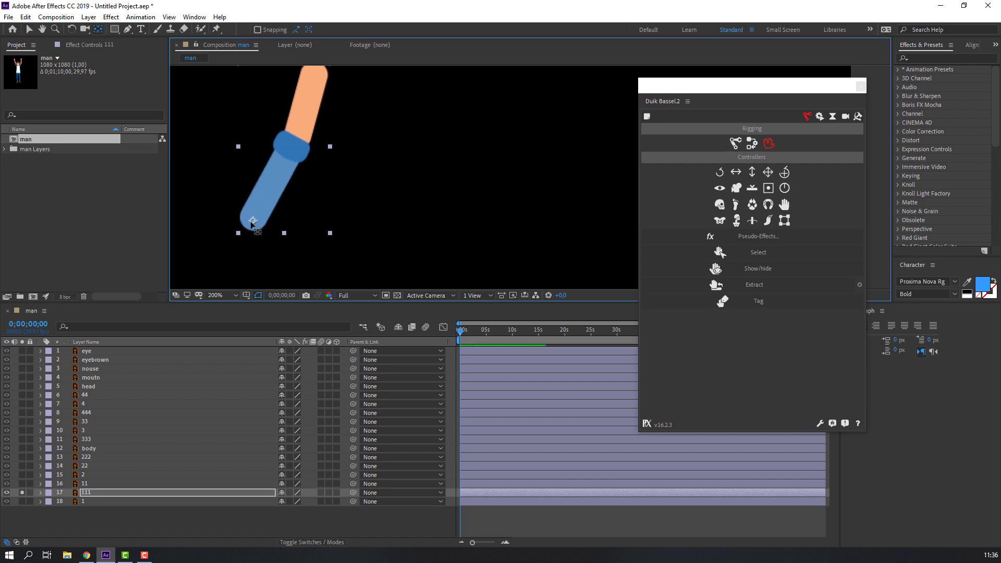
{"action": "left_click", "coordinate": [30, 30]}
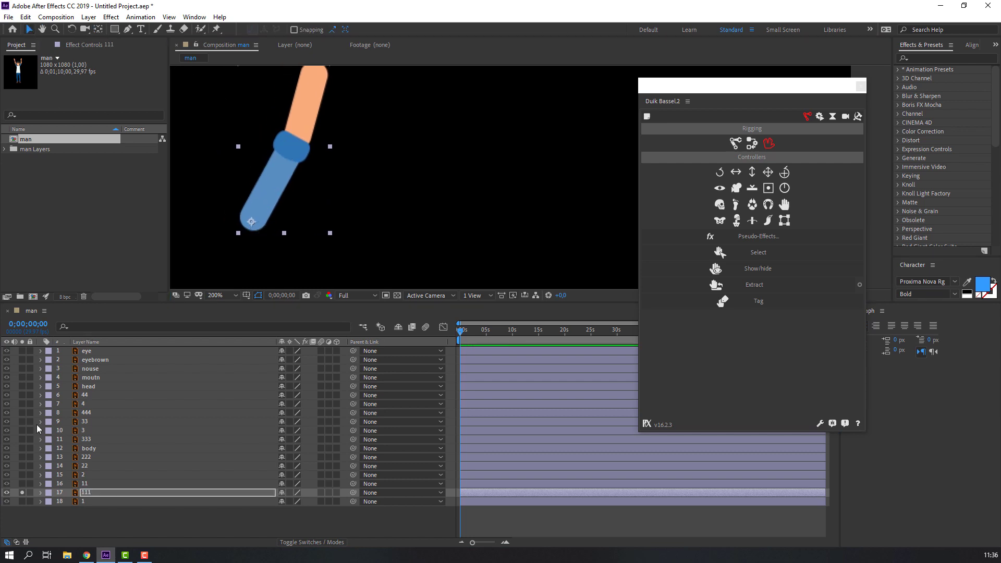
{"action": "left_click", "coordinate": [22, 493]}
- Solo forearm layer 11, move its anchor point to the elbow end, and end the solo view
{"action": "left_click", "coordinate": [92, 485]}
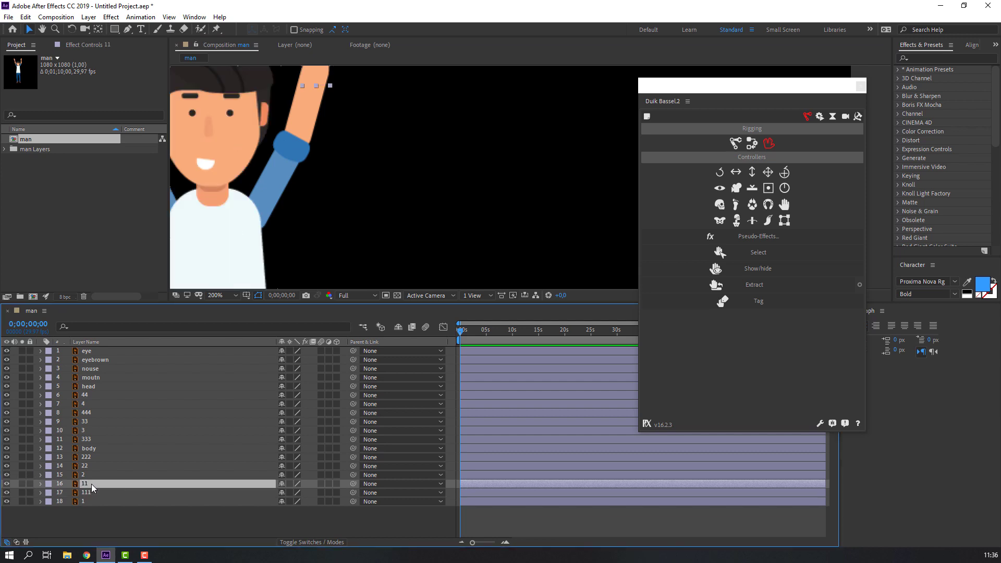
{"action": "left_click", "coordinate": [22, 484]}
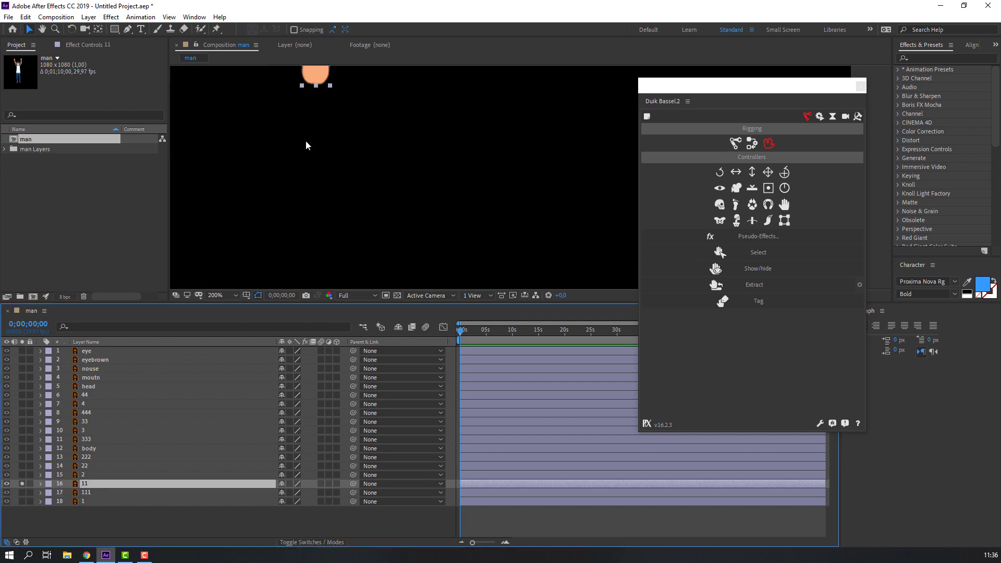
{"action": "left_click", "coordinate": [98, 29]}
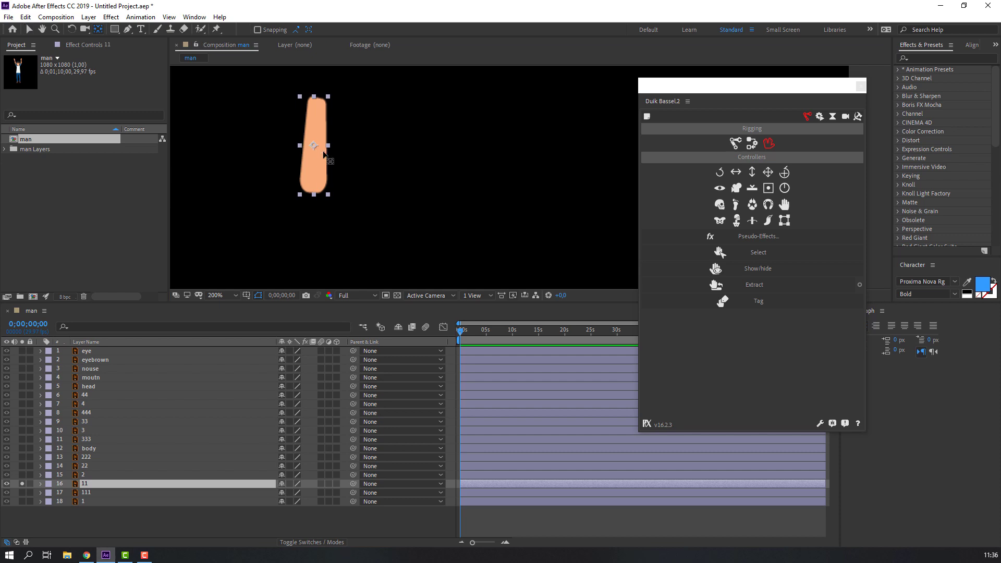
{"action": "left_click_drag", "start_coordinate": [314, 146], "coordinate": [315, 187]}
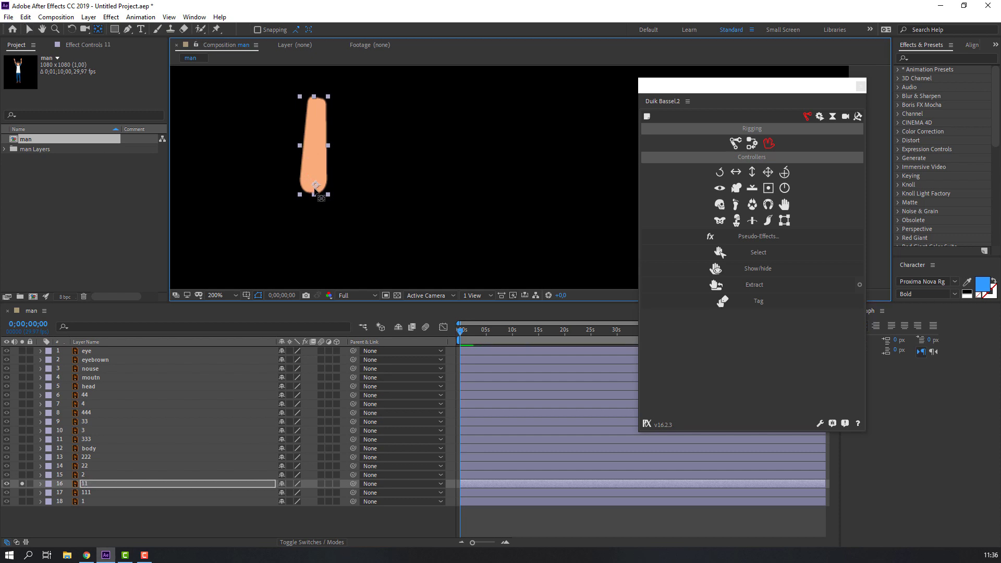
{"action": "left_click", "coordinate": [29, 30]}
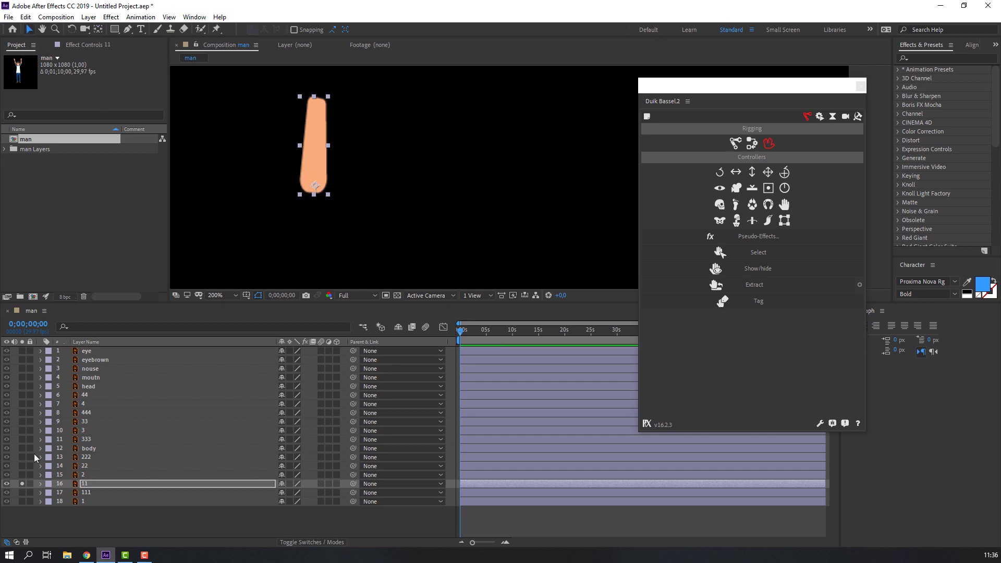
{"action": "left_click", "coordinate": [22, 484]}
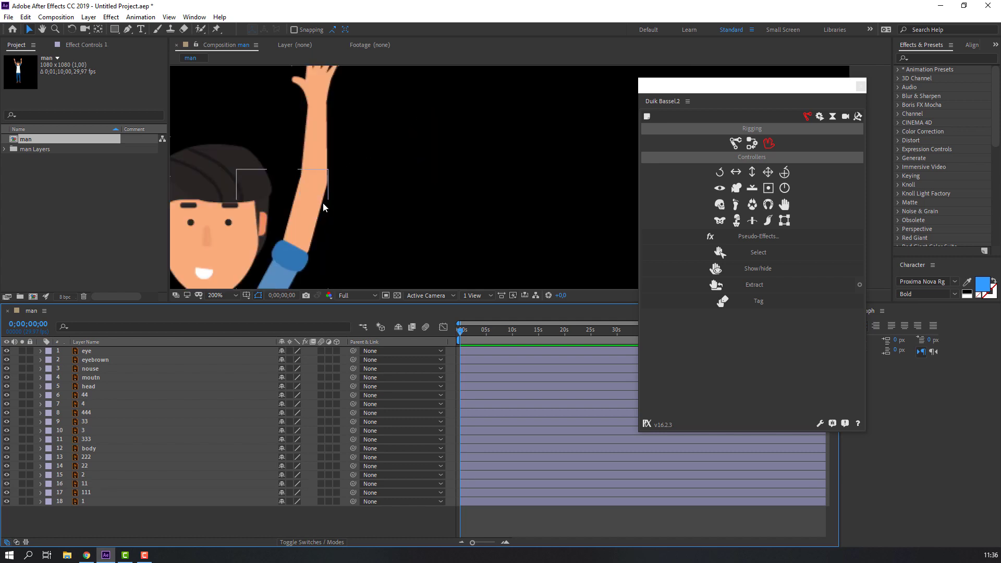
- Parent hand layer 1 to forearm layer 11, and layer 11 to upper-arm layer 111
{"action": "left_click_drag", "start_coordinate": [358, 153], "coordinate": [366, 163]}
{"action": "left_click", "coordinate": [89, 505]}
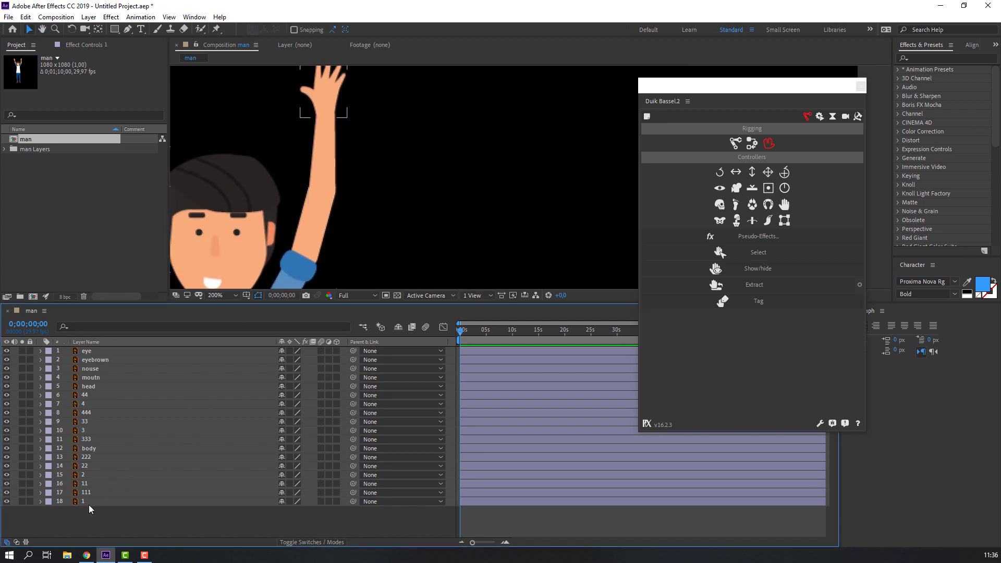
{"action": "left_click", "coordinate": [90, 502]}
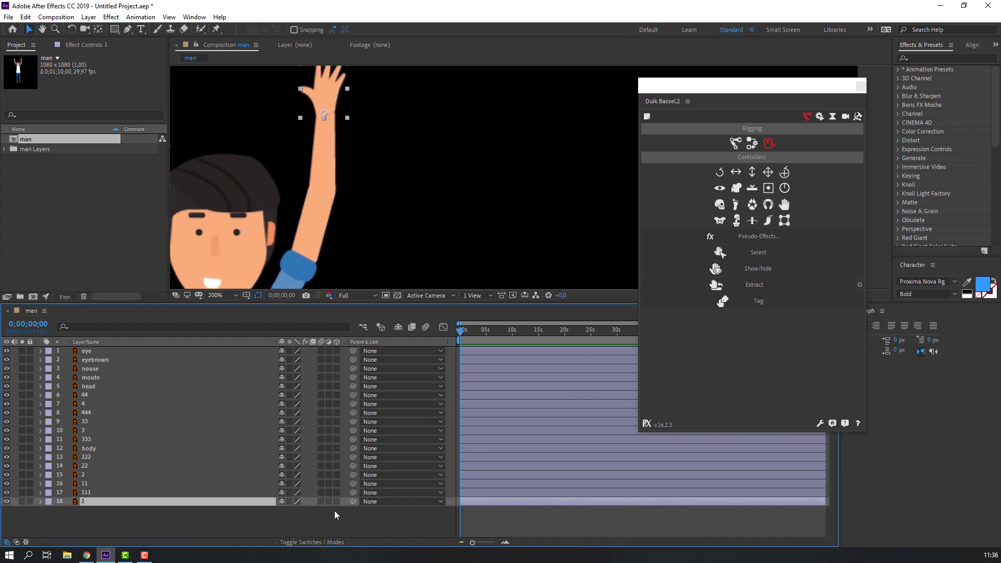
{"action": "left_click_drag", "start_coordinate": [353, 502], "coordinate": [81, 485]}
{"action": "left_click", "coordinate": [83, 484]}
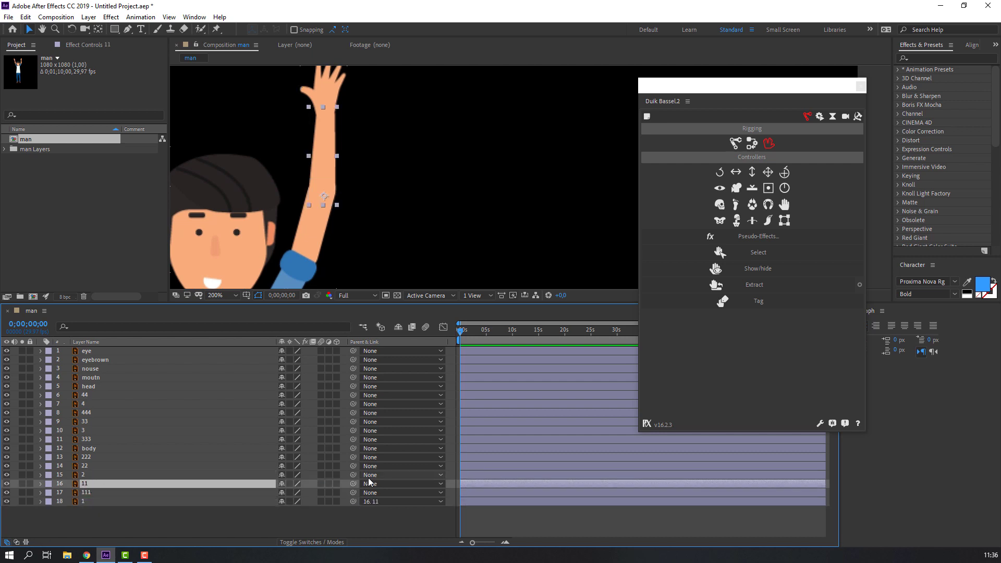
{"action": "left_click_drag", "start_coordinate": [339, 485], "coordinate": [86, 494]}
{"action": "left_click", "coordinate": [84, 493]}
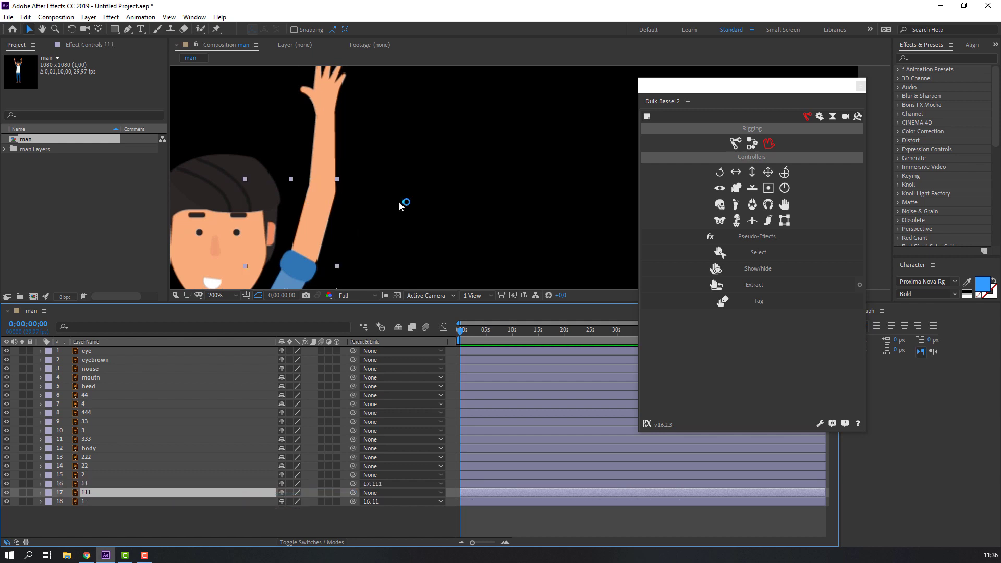
- Reveal the Rotation property of upper-arm layer 111 and rotate the layer to about 4°
{"action": "left_click_drag", "start_coordinate": [323, 234], "coordinate": [378, 155]}
{"action": "left_click_drag", "start_coordinate": [342, 212], "coordinate": [349, 170]}
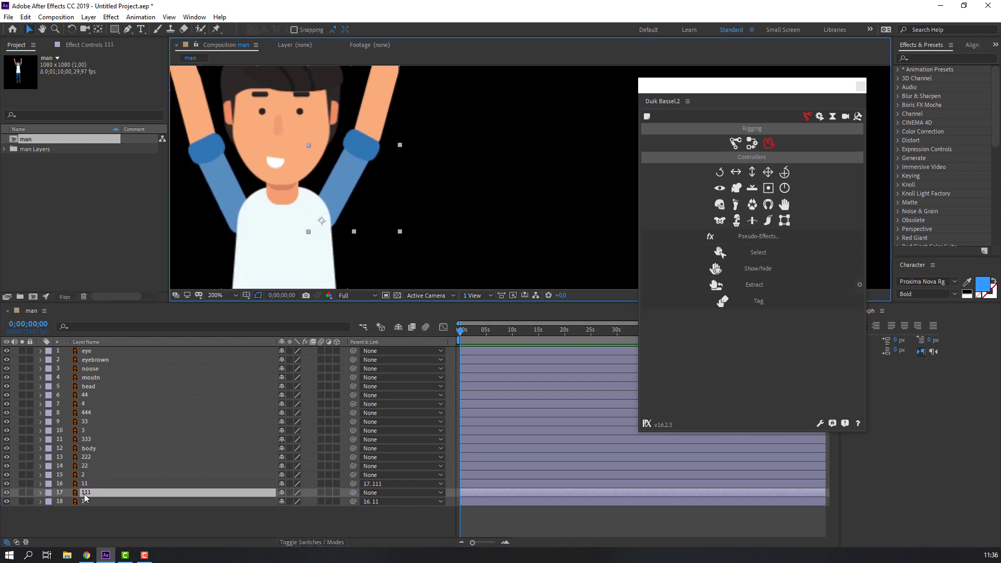
{"action": "left_click", "coordinate": [82, 524]}
{"action": "left_click", "coordinate": [87, 494]}
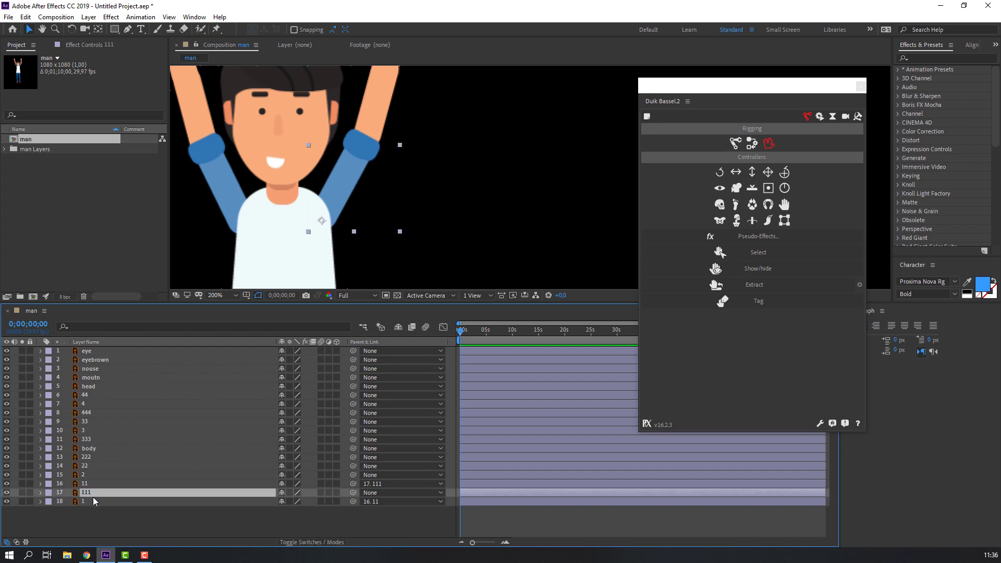
{"action": "key", "text": "r"}
{"action": "mouse_move", "coordinate": [292, 505]}
{"action": "left_mouse_down"}
{"action": "mouse_move", "coordinate": [307, 504]}
{"action": "mouse_move", "coordinate": [295, 505]}
{"action": "left_mouse_up"}
- Test the parented arm by rotating layer 111 to about 30°, undo that rotation and collapse the layer's properties
{"action": "scroll", "coordinate": [509, 172], "scroll_direction": "down", "scroll_amount": 1}
{"action": "left_click_drag", "start_coordinate": [509, 172], "coordinate": [445, 213]}
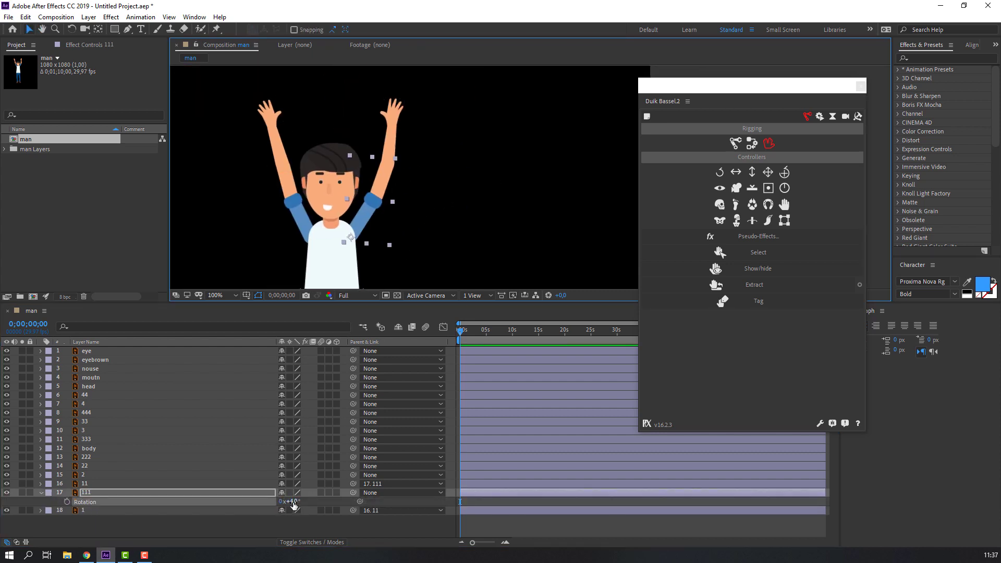
{"action": "left_click_drag", "start_coordinate": [293, 501], "coordinate": [295, 508]}
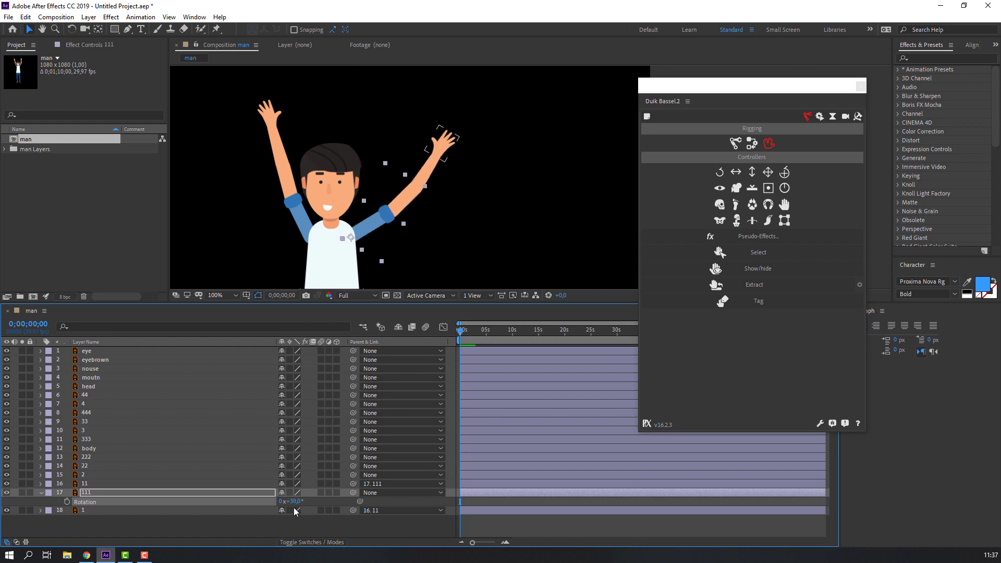
{"action": "key", "text": "ctrl+z"}
{"action": "left_click", "coordinate": [40, 493]}
- Change the label colour of arm layers 11, 111 and 1 to Yellow
{"action": "left_click_drag", "start_coordinate": [77, 519], "coordinate": [85, 484]}
{"action": "left_click", "coordinate": [49, 488]}
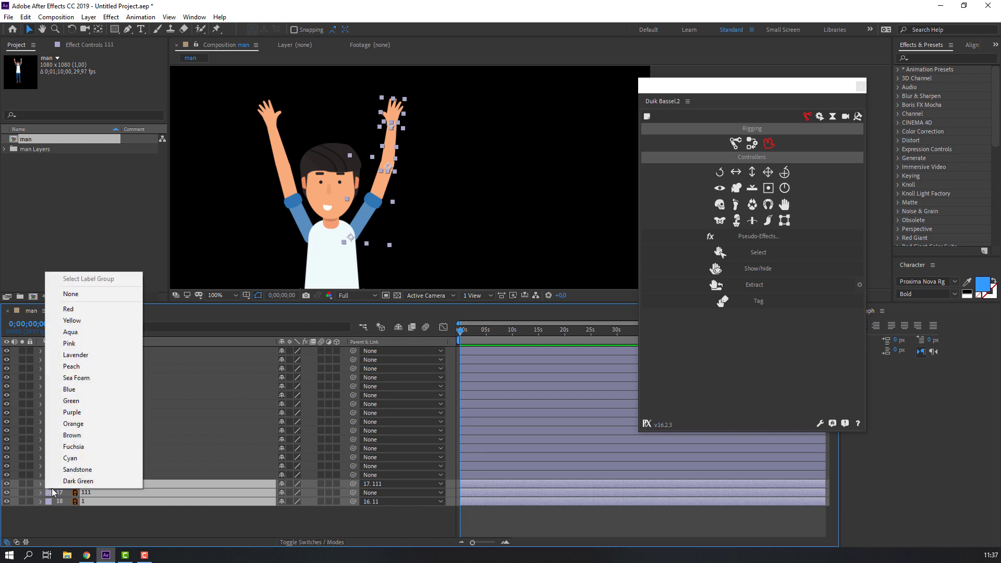
{"action": "left_click", "coordinate": [73, 320]}
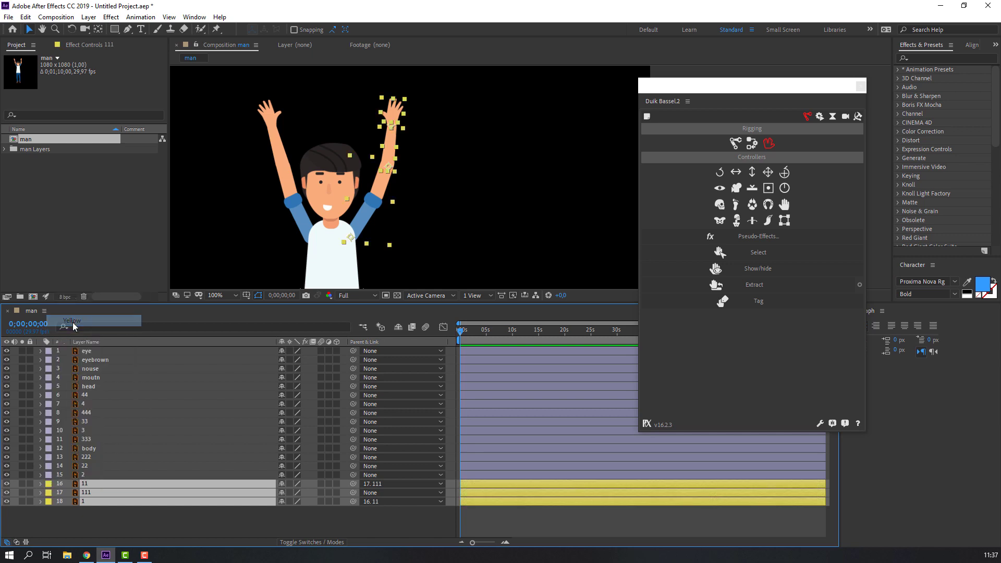
- Isolate hand layer 2, move its anchor point down to the wrist, and show all layers again
{"action": "left_click", "coordinate": [72, 517]}
{"action": "left_click", "coordinate": [85, 475]}
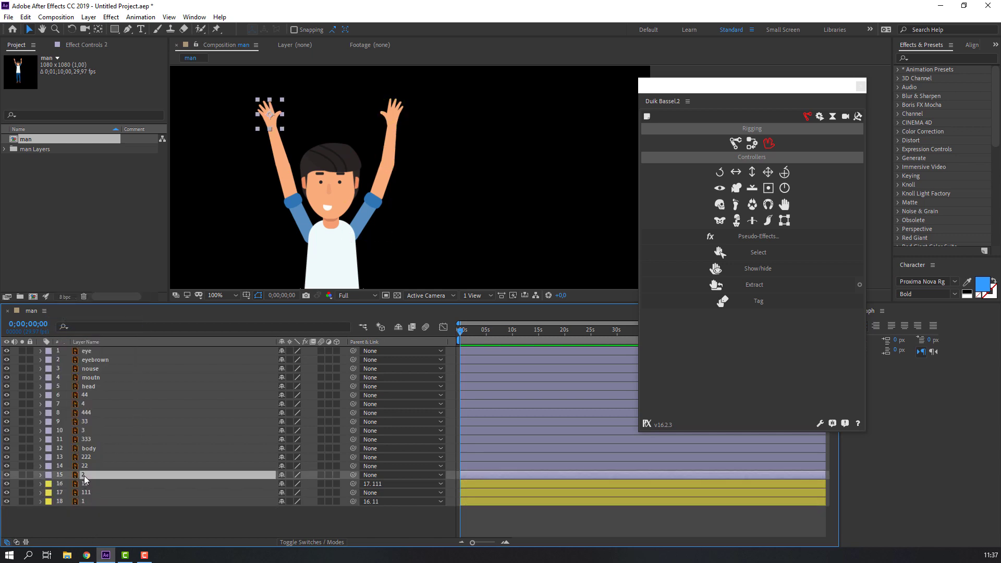
{"action": "left_click", "coordinate": [23, 475]}
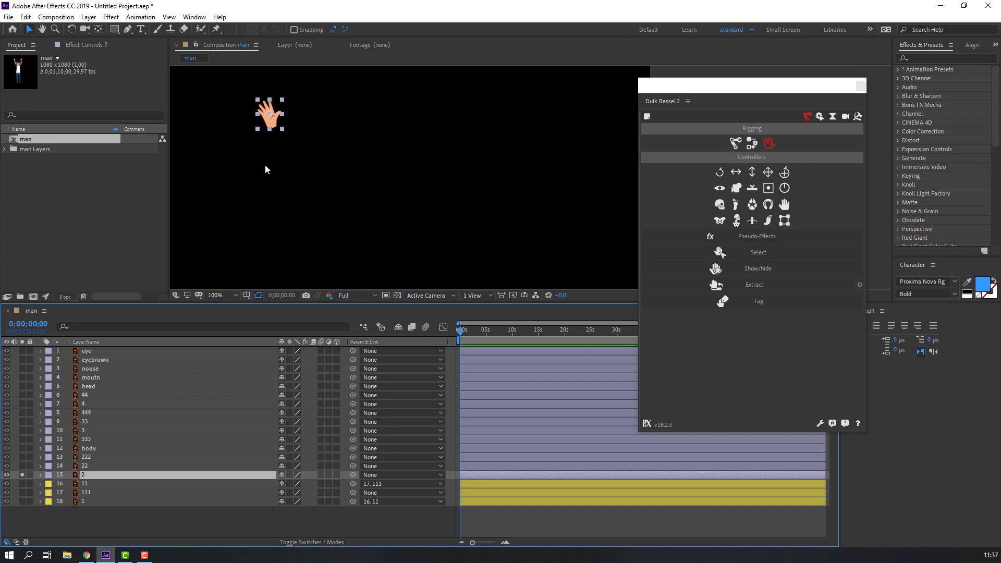
{"action": "scroll", "coordinate": [368, 197], "scroll_direction": "up", "scroll_amount": 2}
{"action": "left_click_drag", "start_coordinate": [310, 205], "coordinate": [312, 204]}
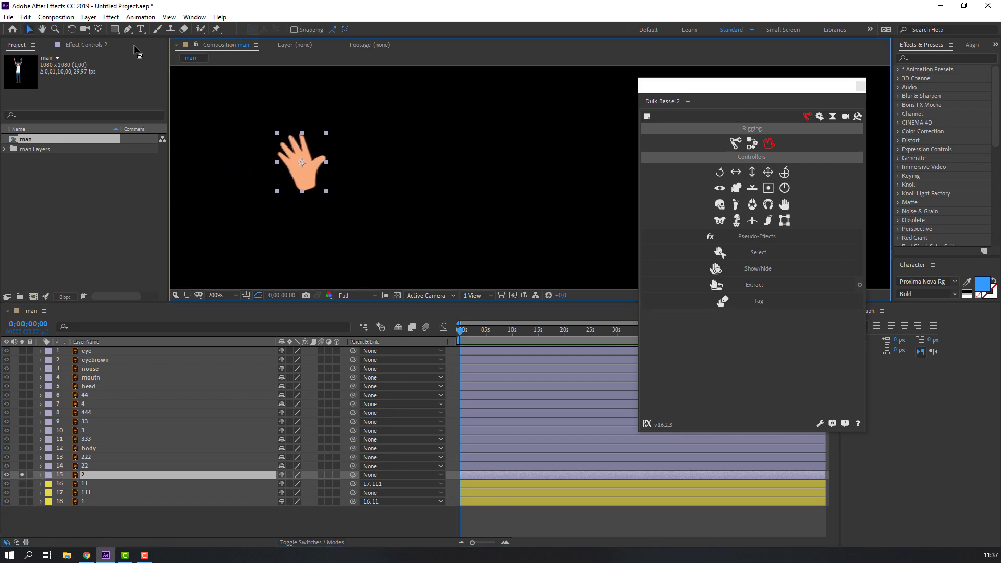
{"action": "left_click", "coordinate": [98, 29]}
{"action": "left_click_drag", "start_coordinate": [301, 163], "coordinate": [307, 182]}
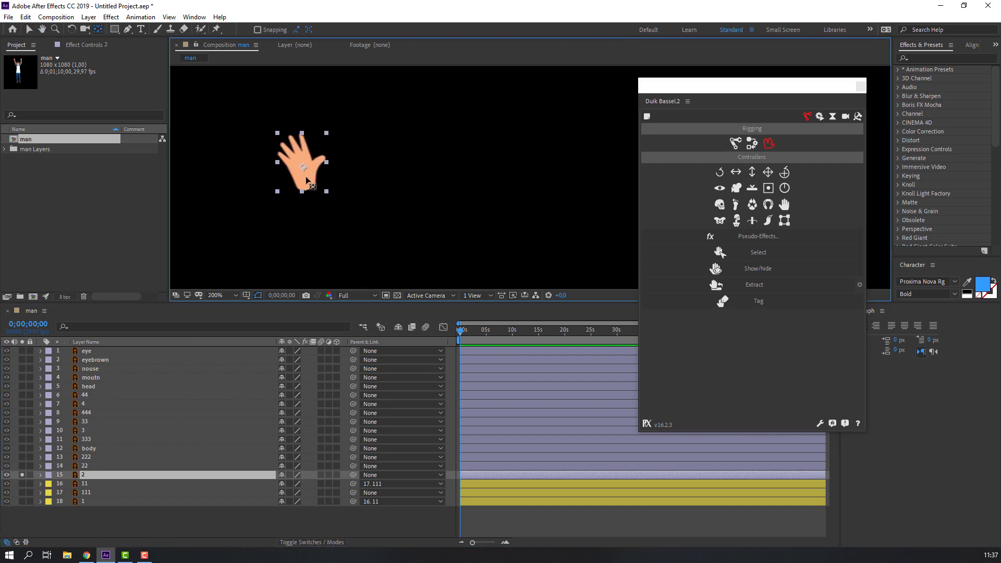
{"action": "key", "text": "Return"}
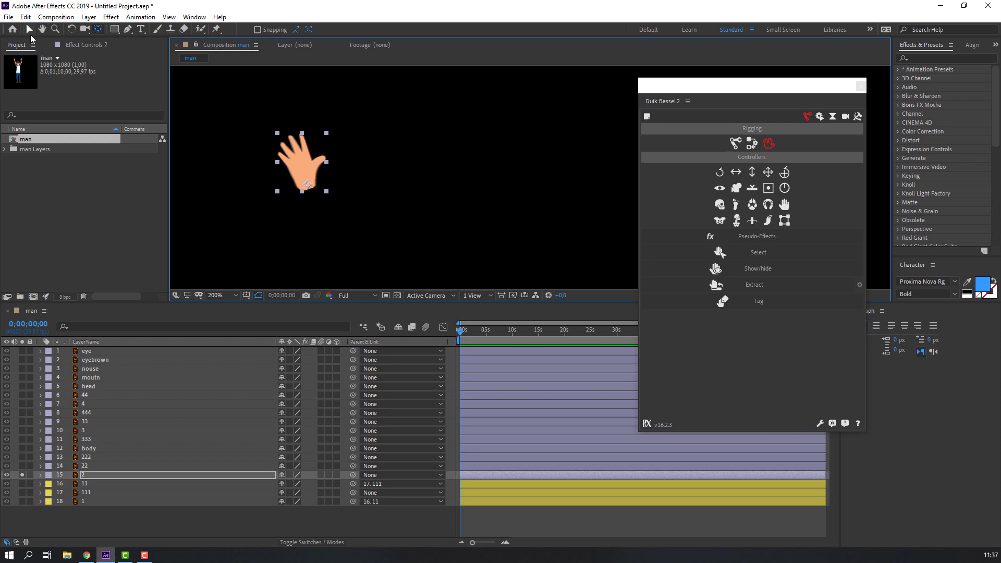
{"action": "left_click", "coordinate": [29, 30]}
{"action": "left_click", "coordinate": [22, 474]}
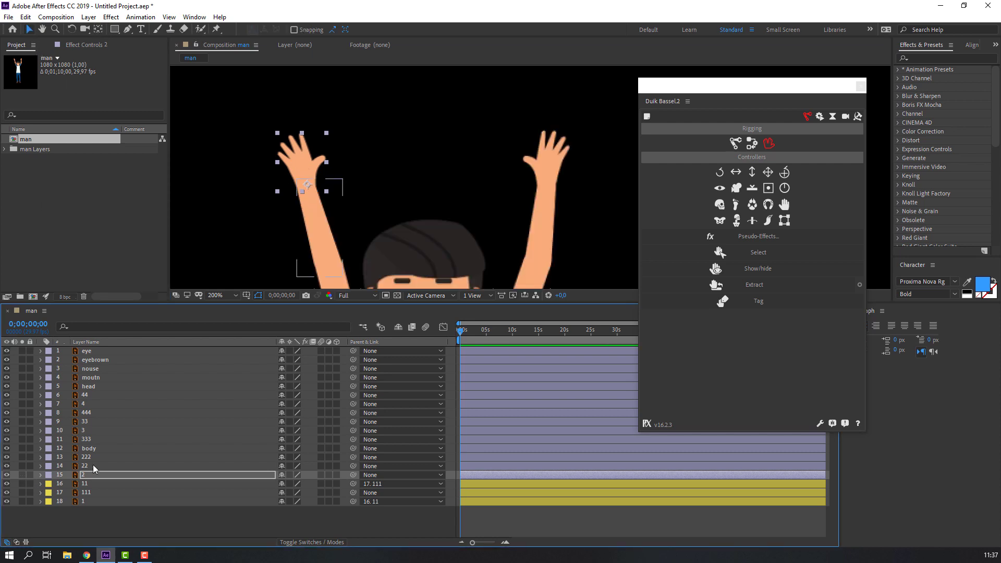
- Isolate forearm layer 22, move its anchor point to the elbow end, and turn its solo off
{"action": "left_click", "coordinate": [86, 466]}
{"action": "left_click", "coordinate": [21, 465]}
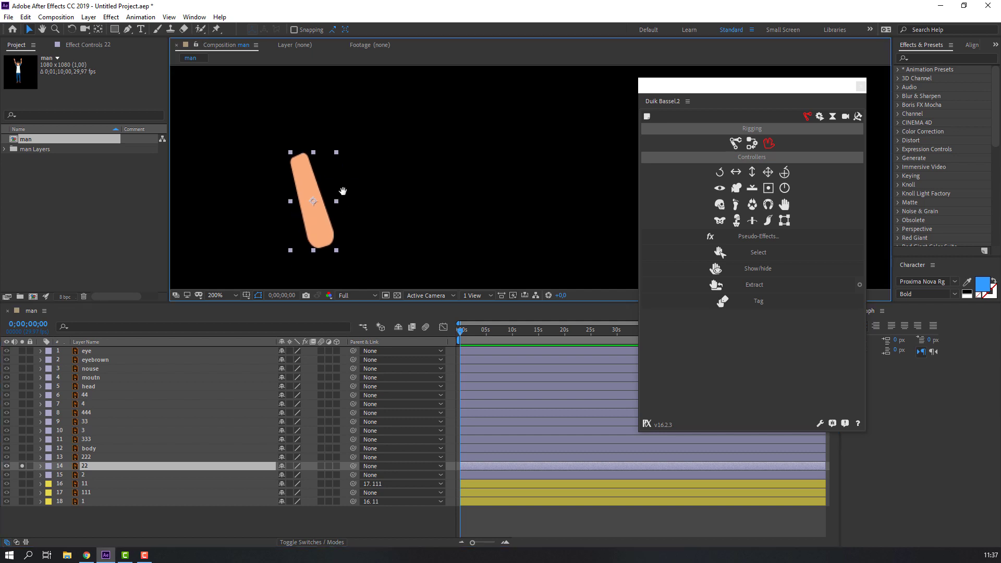
{"action": "left_click", "coordinate": [98, 29]}
{"action": "left_click_drag", "start_coordinate": [308, 191], "coordinate": [320, 230]}
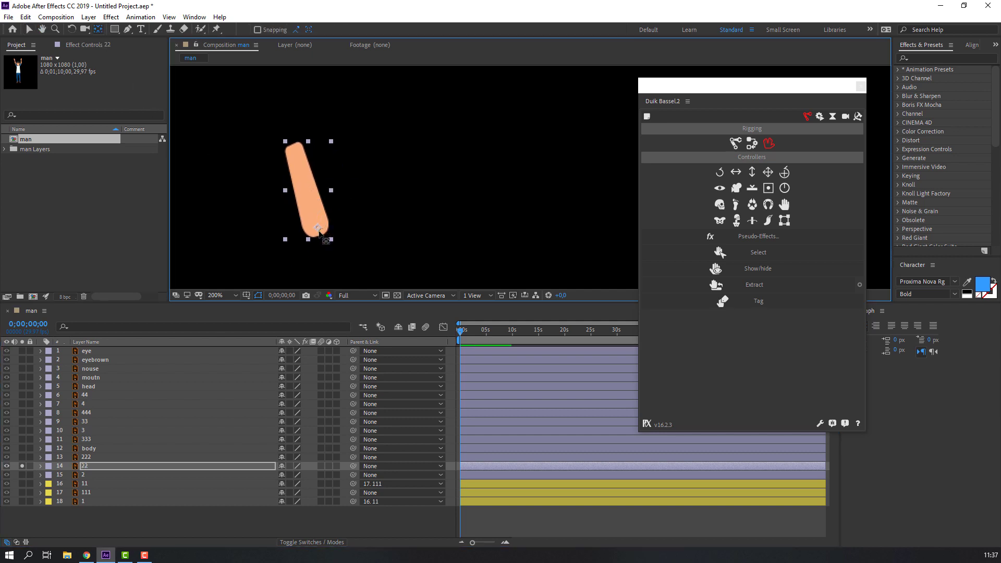
{"action": "left_click", "coordinate": [30, 30]}
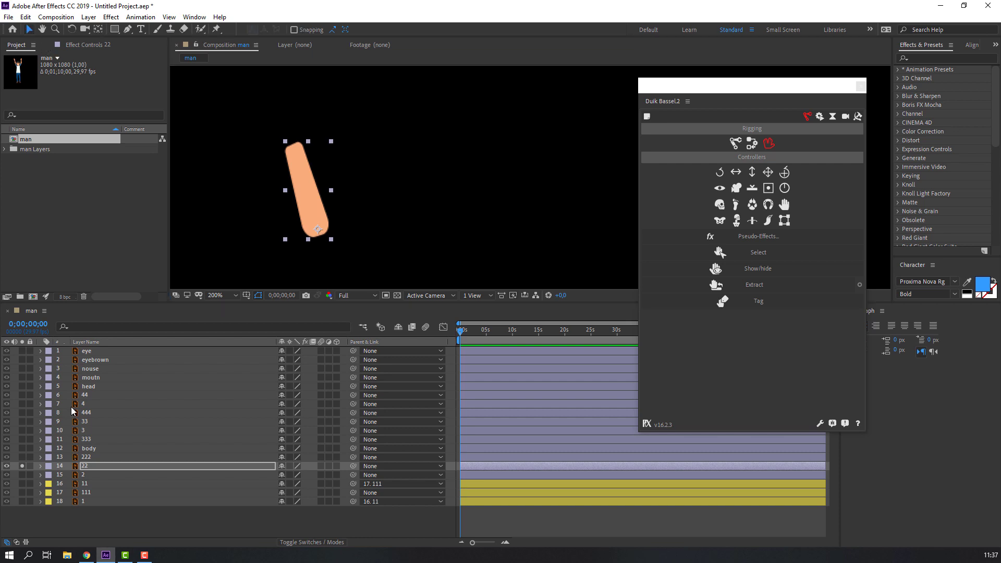
{"action": "left_click", "coordinate": [22, 465]}
- Isolate upper-arm layer 222, move its anchor point to the shoulder end, and turn its solo off
{"action": "key", "text": "ctrl+Up"}
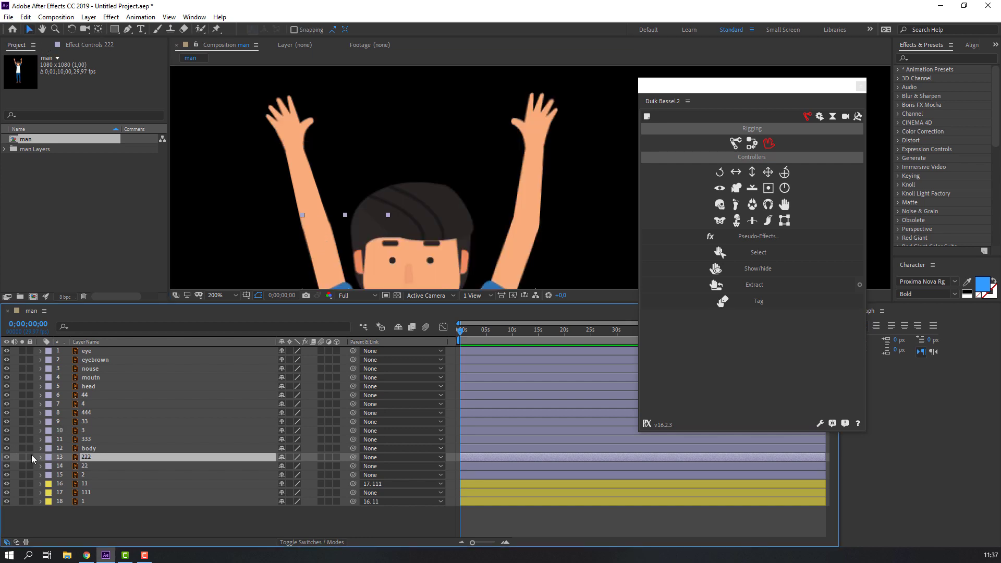
{"action": "left_click", "coordinate": [22, 457]}
{"action": "left_click_drag", "start_coordinate": [346, 217], "coordinate": [323, 68]}
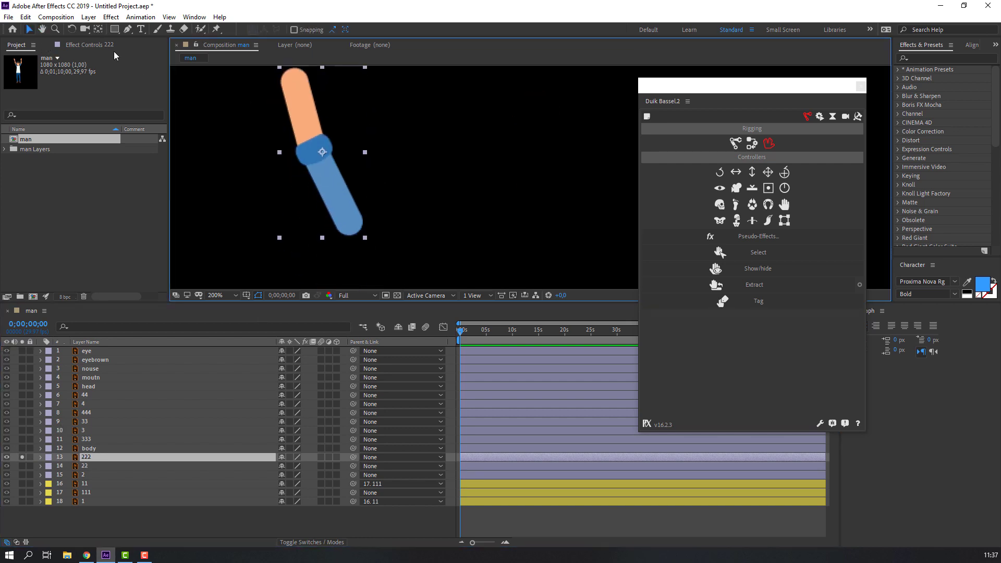
{"action": "left_click", "coordinate": [99, 29]}
{"action": "left_click_drag", "start_coordinate": [322, 152], "coordinate": [349, 225]}
{"action": "left_click", "coordinate": [28, 30]}
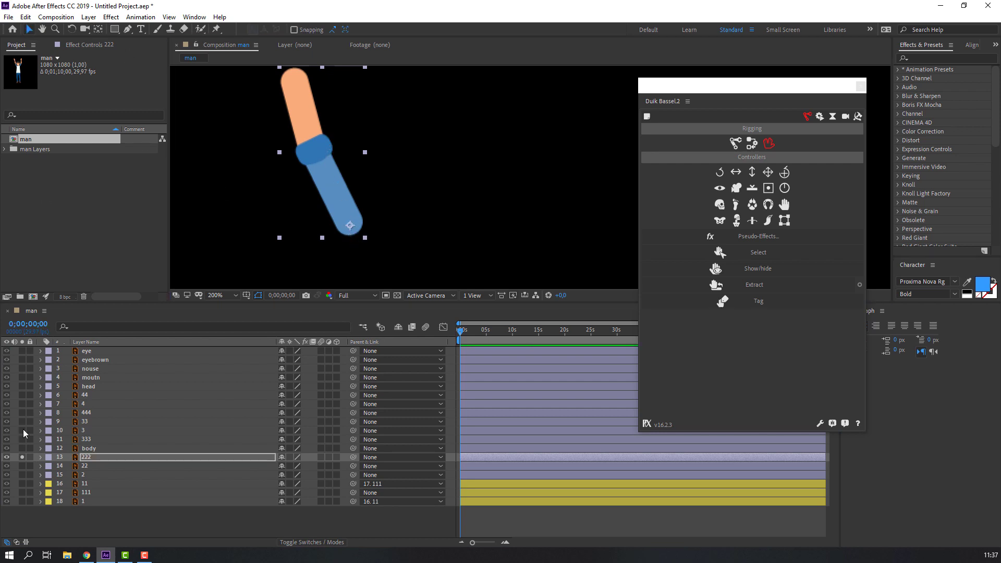
{"action": "left_click", "coordinate": [22, 457]}
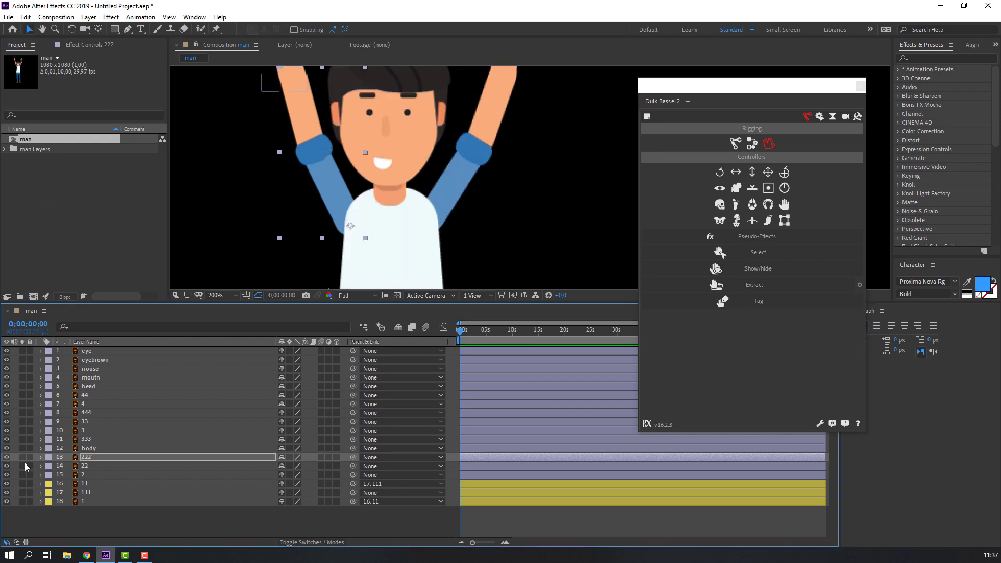
- Parent hand layer 2 to forearm layer 22, and layer 22 to upper-arm layer 222
{"action": "left_click", "coordinate": [88, 475]}
{"action": "left_click_drag", "start_coordinate": [354, 476], "coordinate": [86, 471]}
{"action": "left_click", "coordinate": [85, 467]}
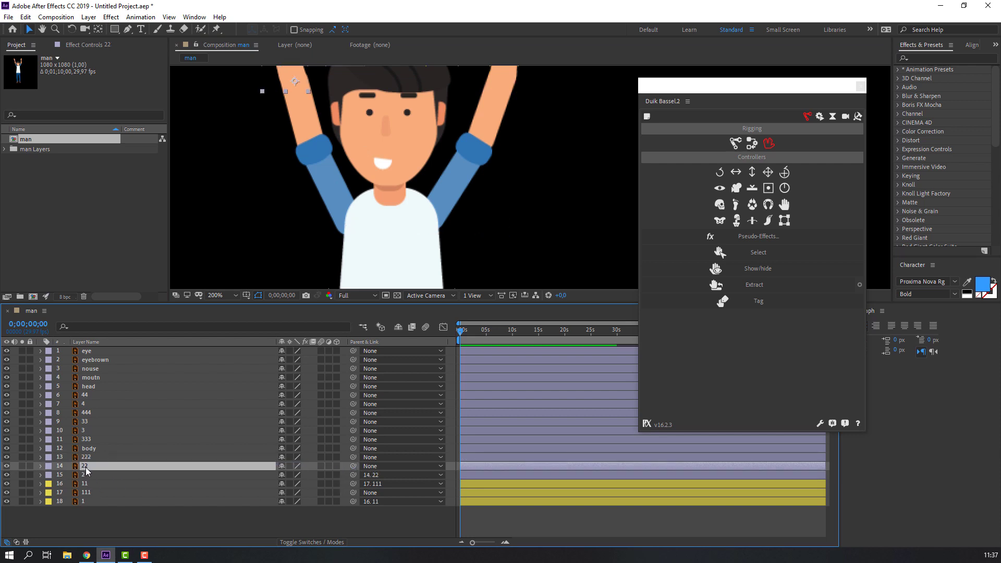
{"action": "left_click_drag", "start_coordinate": [354, 470], "coordinate": [88, 458]}
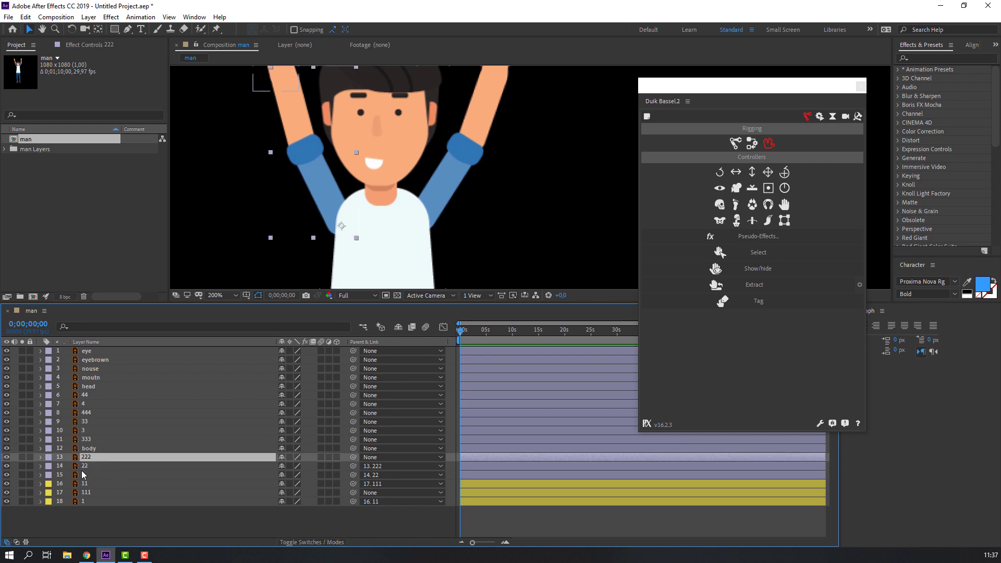
- Test the parented arm by rotating layer 222 about 2°, return its rotation to 0° and collapse the layer's properties
{"action": "left_click", "coordinate": [89, 465]}
{"action": "left_click", "coordinate": [92, 458]}
{"action": "key", "text": "r"}
{"action": "left_click_drag", "start_coordinate": [295, 469], "coordinate": [302, 465]}
{"action": "scroll", "coordinate": [363, 193], "scroll_direction": "down", "scroll_amount": 2}
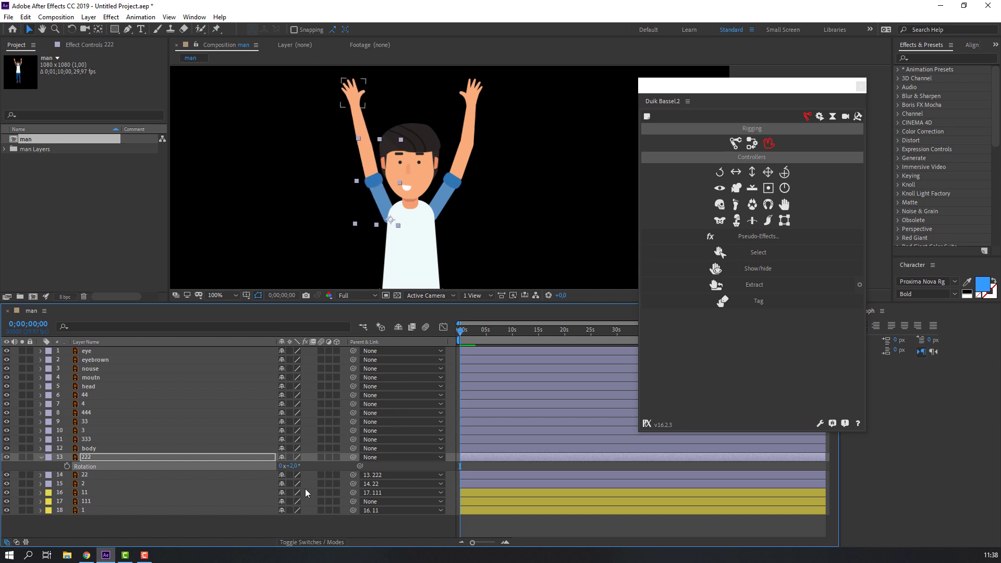
{"action": "key", "text": "ctrl+z"}
{"action": "type", "text": "0"}
{"action": "key", "text": "Return"}
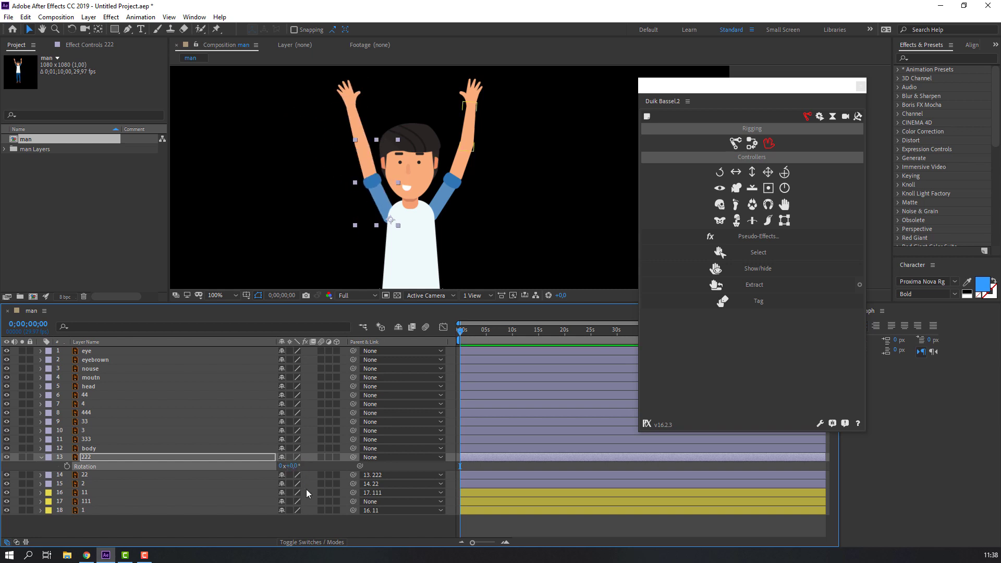
{"action": "left_click", "coordinate": [39, 457]}
- Change the label colour of arm layers 222, 22 and 2 to Red and deselect them
{"action": "left_click", "coordinate": [77, 474]}
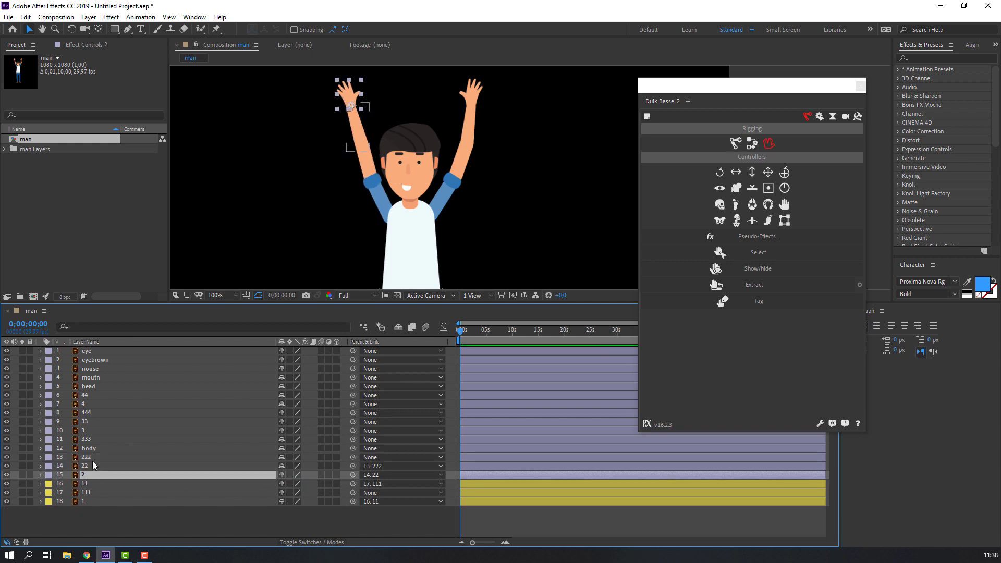
{"action": "left_click", "coordinate": [92, 455], "text": "shift"}
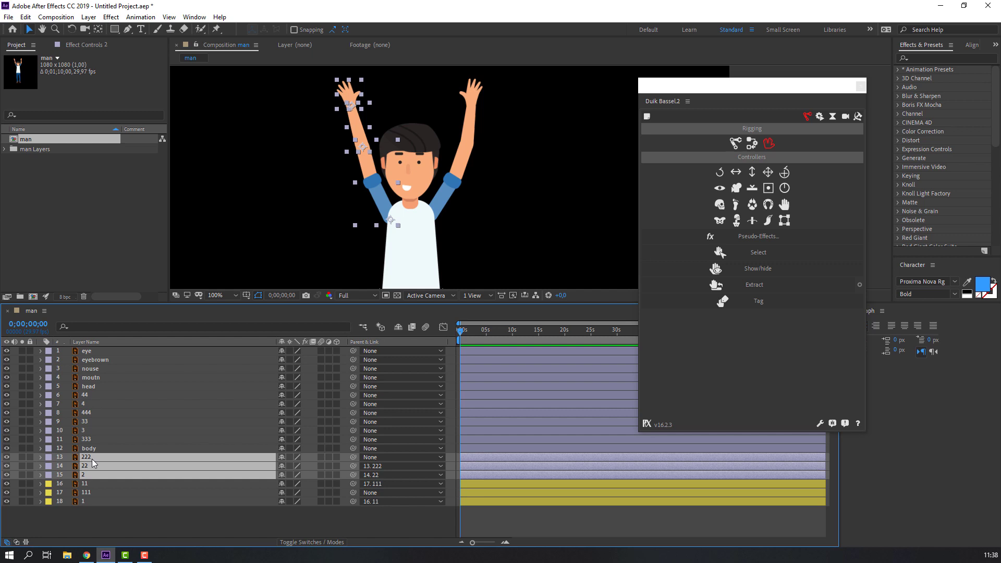
{"action": "left_click", "coordinate": [48, 458]}
{"action": "left_click", "coordinate": [68, 282]}
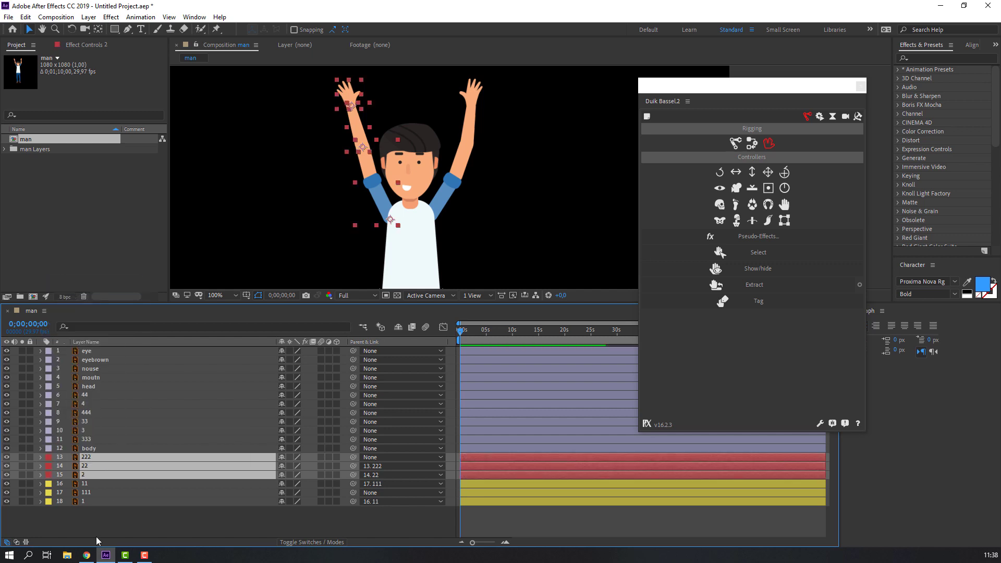
{"action": "left_click", "coordinate": [99, 517]}
- Isolate foot layer 4, move its anchor point up to the top of the ankle, and show all layers again
{"action": "scroll", "coordinate": [334, 255], "scroll_direction": "down", "scroll_amount": 1}
{"action": "left_click_drag", "start_coordinate": [331, 258], "coordinate": [361, 184]}
{"action": "scroll", "coordinate": [359, 214], "scroll_direction": "up", "scroll_amount": 1}
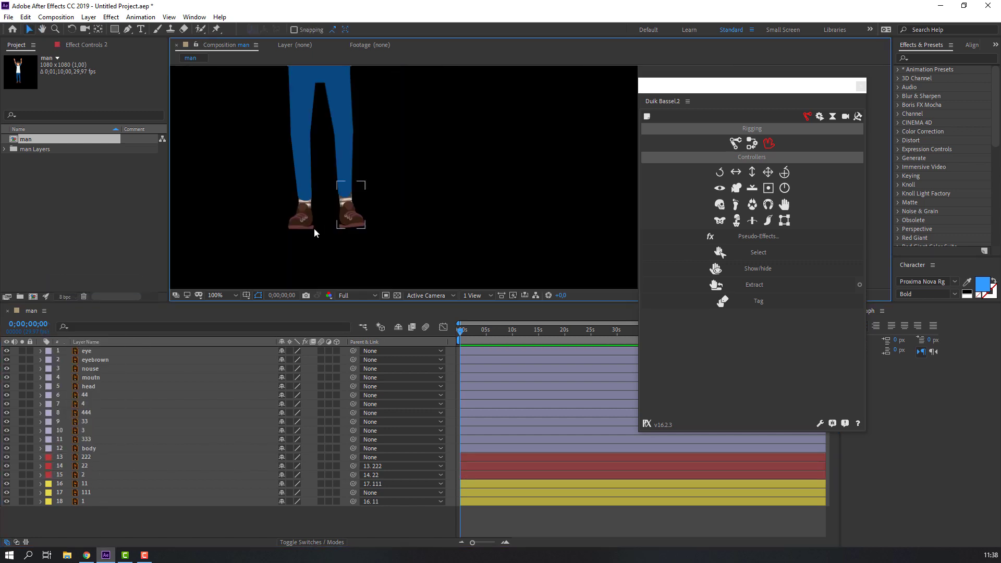
{"action": "left_click_drag", "start_coordinate": [284, 185], "coordinate": [330, 217]}
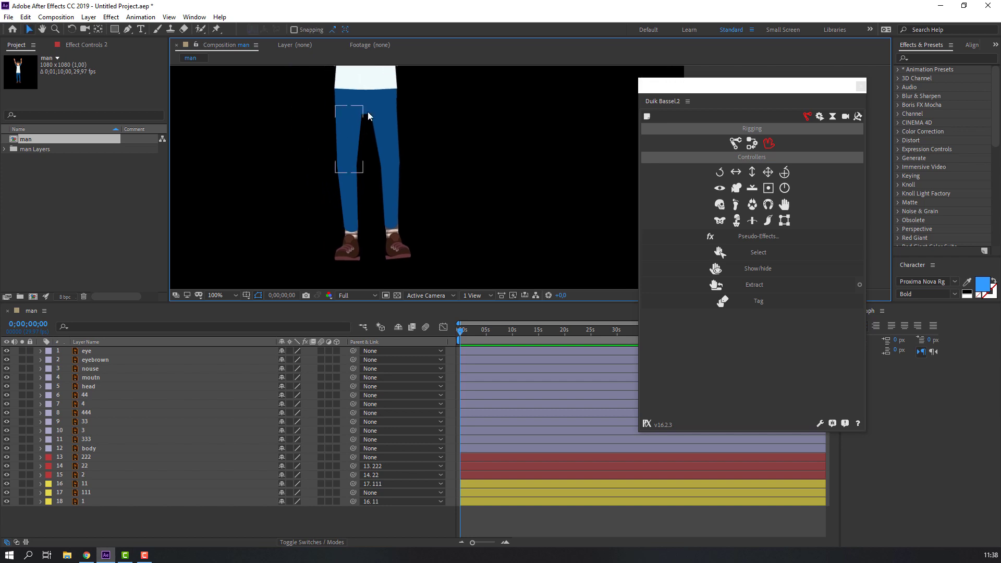
{"action": "left_click", "coordinate": [342, 251]}
{"action": "scroll", "coordinate": [313, 246], "scroll_direction": "up", "scroll_amount": 2}
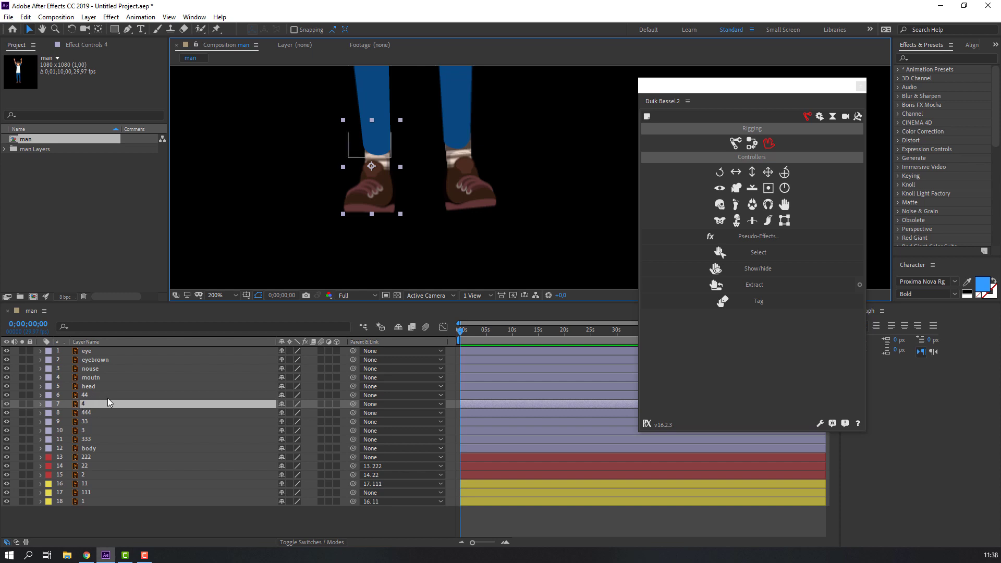
{"action": "left_click", "coordinate": [22, 403]}
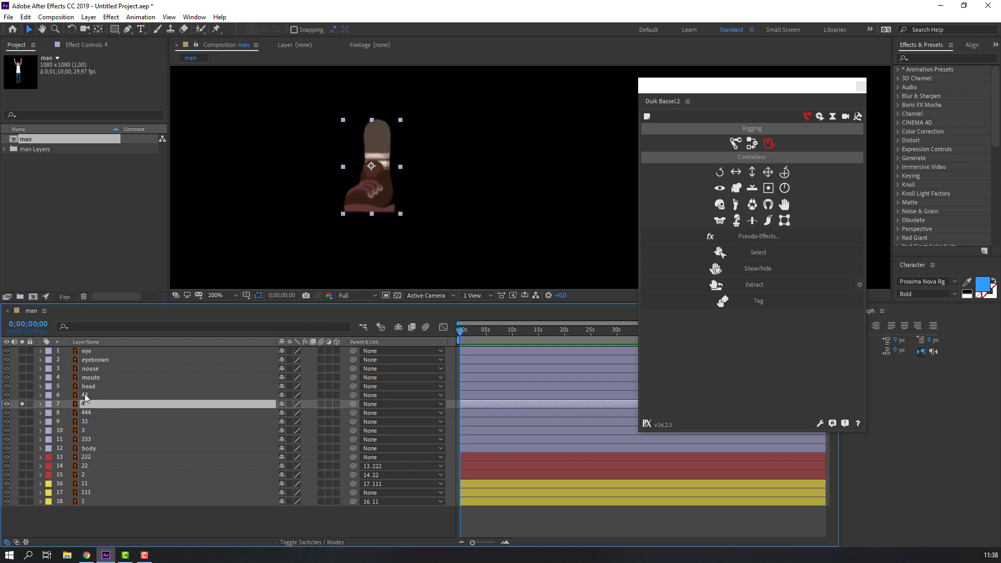
{"action": "left_click", "coordinate": [99, 31]}
{"action": "left_click_drag", "start_coordinate": [371, 166], "coordinate": [375, 134]}
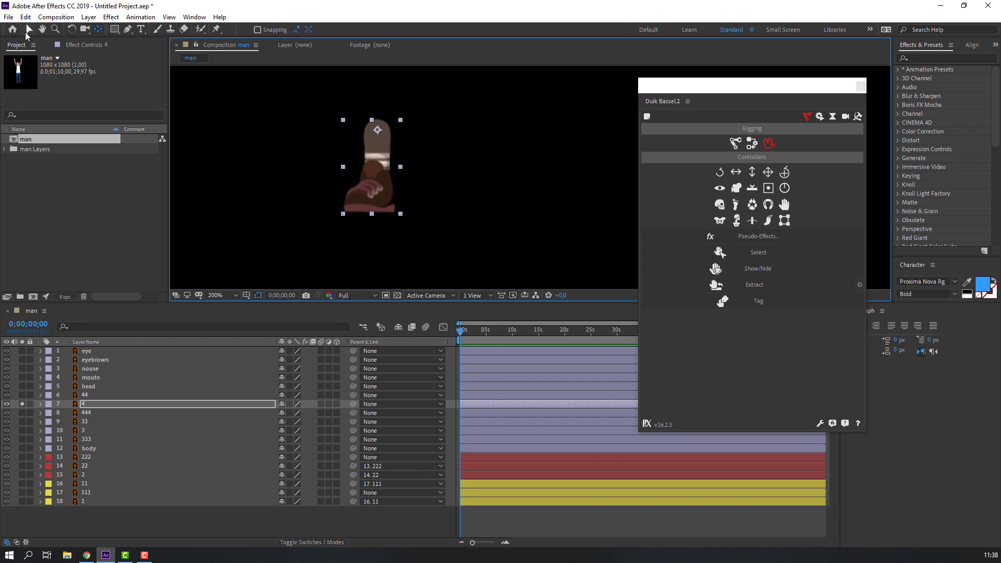
{"action": "left_click", "coordinate": [29, 29]}
{"action": "left_click", "coordinate": [22, 404]}
- Isolate lower-leg layer 44, move its anchor point up to the knee, and turn its solo off
{"action": "left_click", "coordinate": [89, 395]}
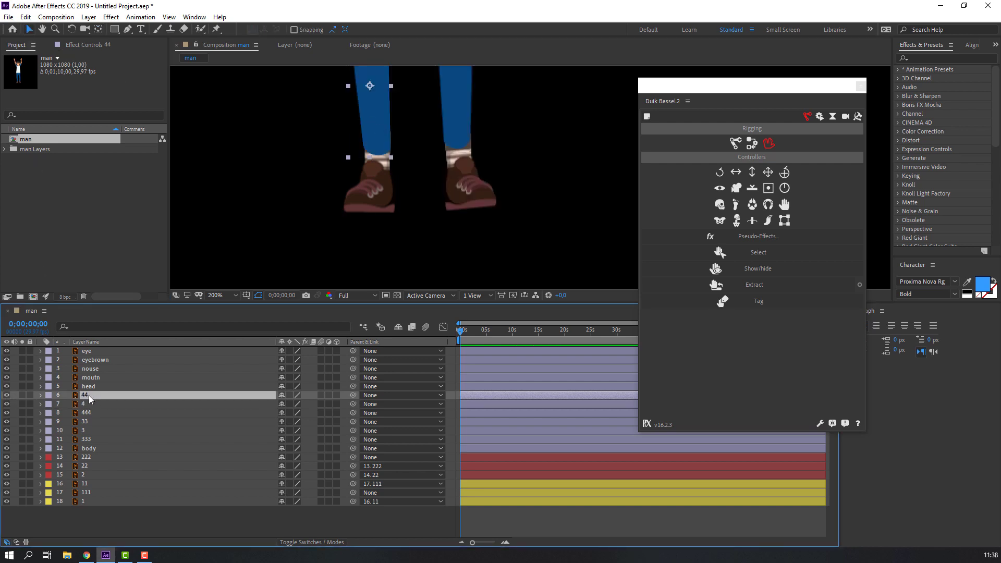
{"action": "left_click_drag", "start_coordinate": [472, 116], "coordinate": [423, 182]}
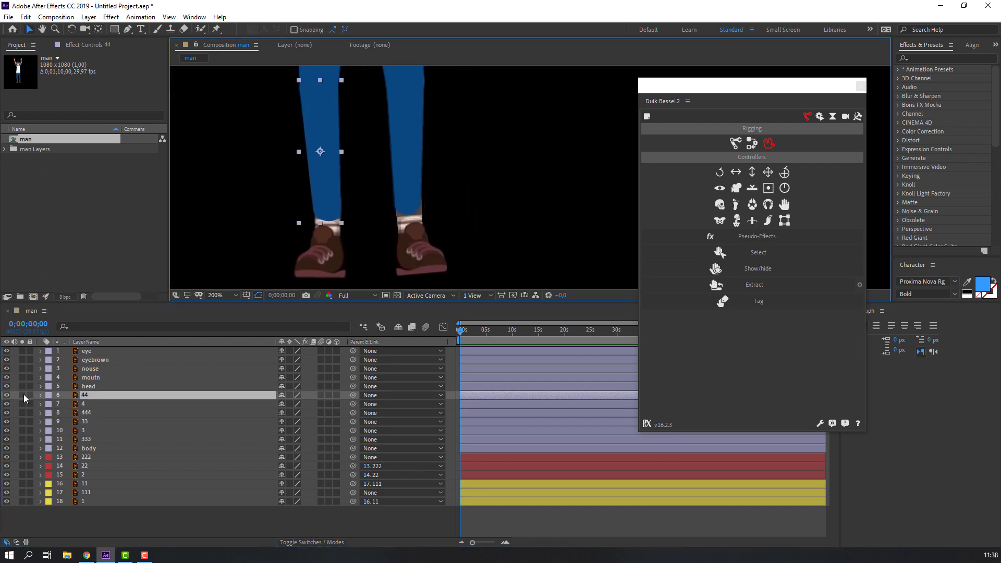
{"action": "left_click", "coordinate": [22, 395]}
{"action": "left_click_drag", "start_coordinate": [363, 137], "coordinate": [313, 115]}
{"action": "left_click", "coordinate": [98, 29]}
{"action": "left_click", "coordinate": [30, 32]}
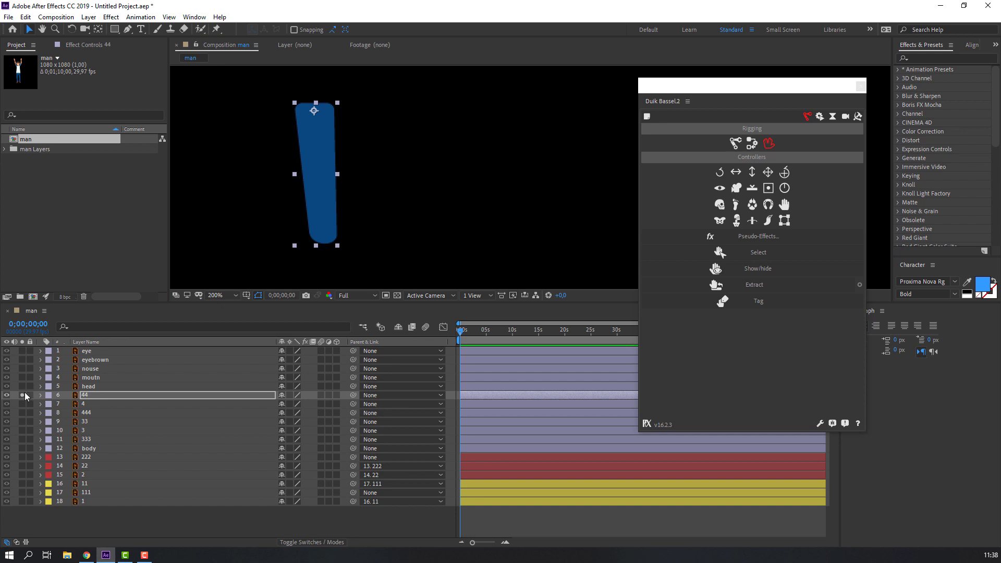
{"action": "left_click", "coordinate": [21, 395]}
- Isolate thigh layer 444, move its anchor point up to the hip, and turn its solo off
{"action": "left_click", "coordinate": [90, 412]}
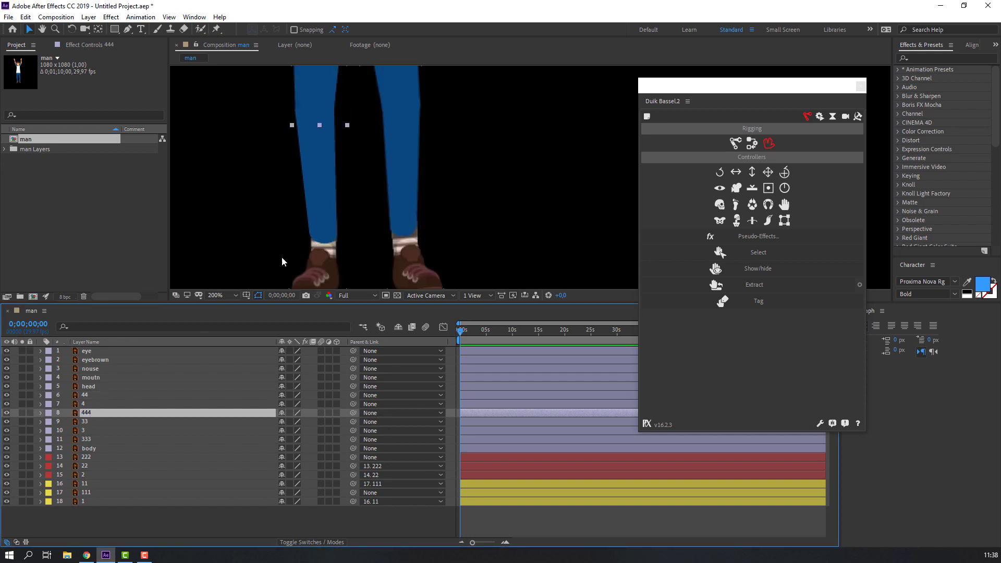
{"action": "scroll", "coordinate": [285, 261], "scroll_direction": "up", "scroll_amount": 3}
{"action": "left_click", "coordinate": [22, 413]}
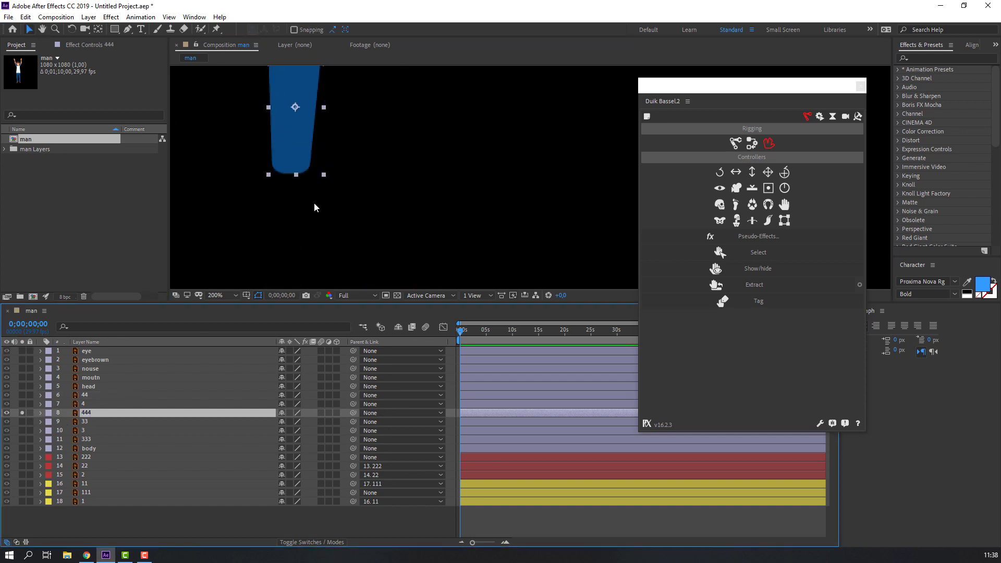
{"action": "scroll", "coordinate": [314, 202], "scroll_direction": "up", "scroll_amount": 2}
{"action": "key", "text": "y"}
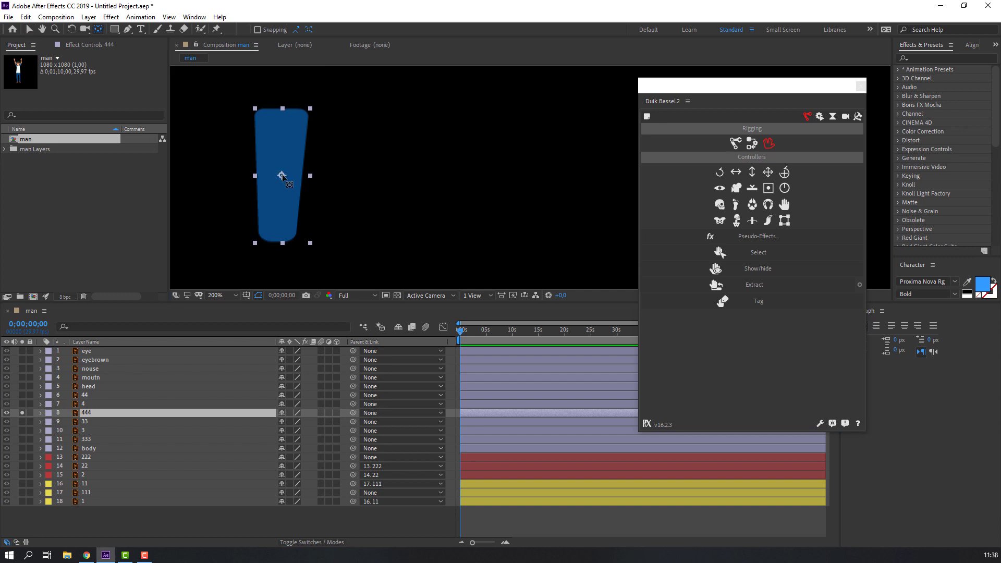
{"action": "left_click_drag", "start_coordinate": [282, 176], "coordinate": [281, 121]}
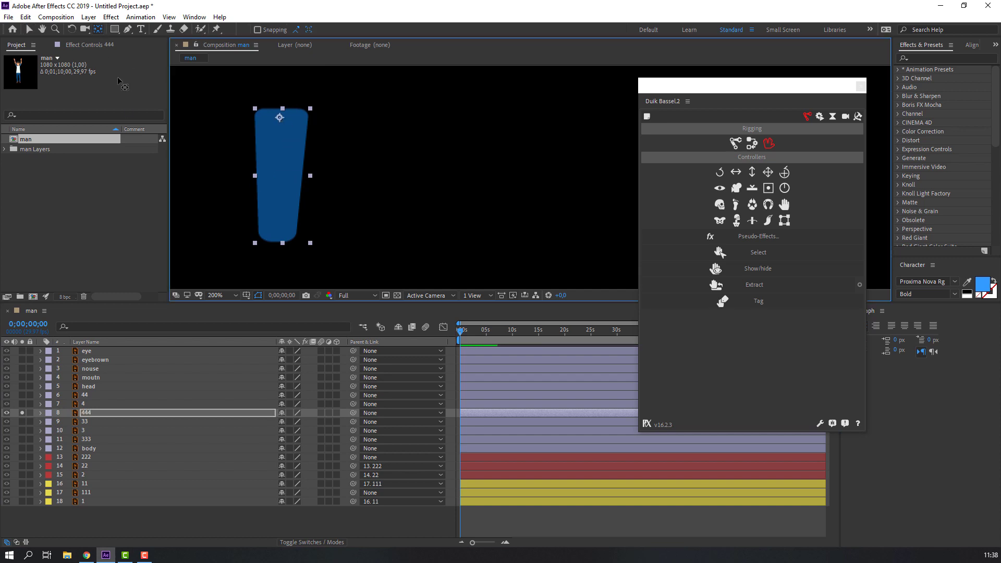
{"action": "left_click", "coordinate": [29, 30]}
{"action": "left_click", "coordinate": [22, 412]}
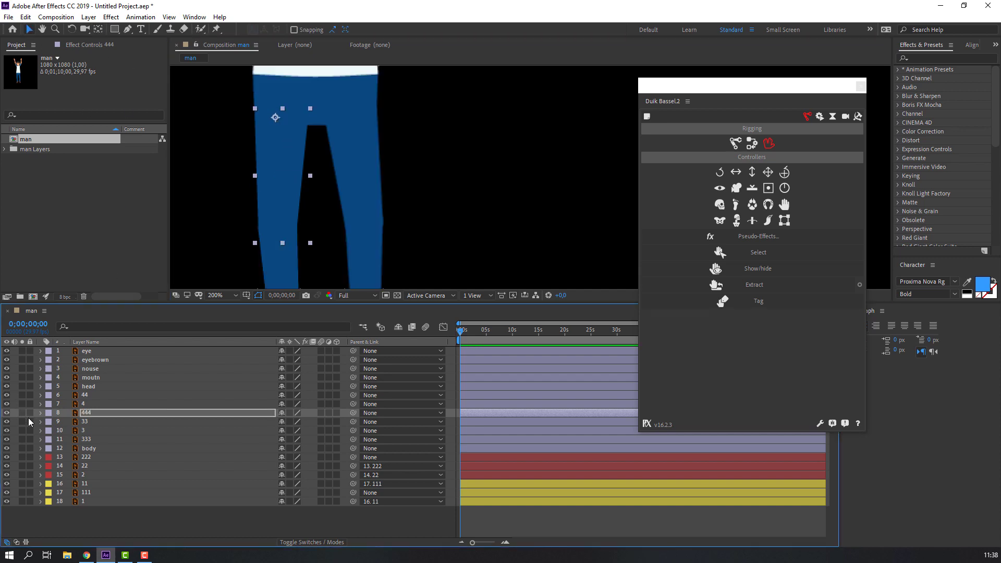
- Change the label colour of leg layers 444, 4 and 44 to Peach
{"action": "left_click", "coordinate": [84, 411]}
{"action": "left_click", "coordinate": [91, 404], "text": "ctrl"}
{"action": "left_click", "coordinate": [91, 396], "text": "ctrl"}
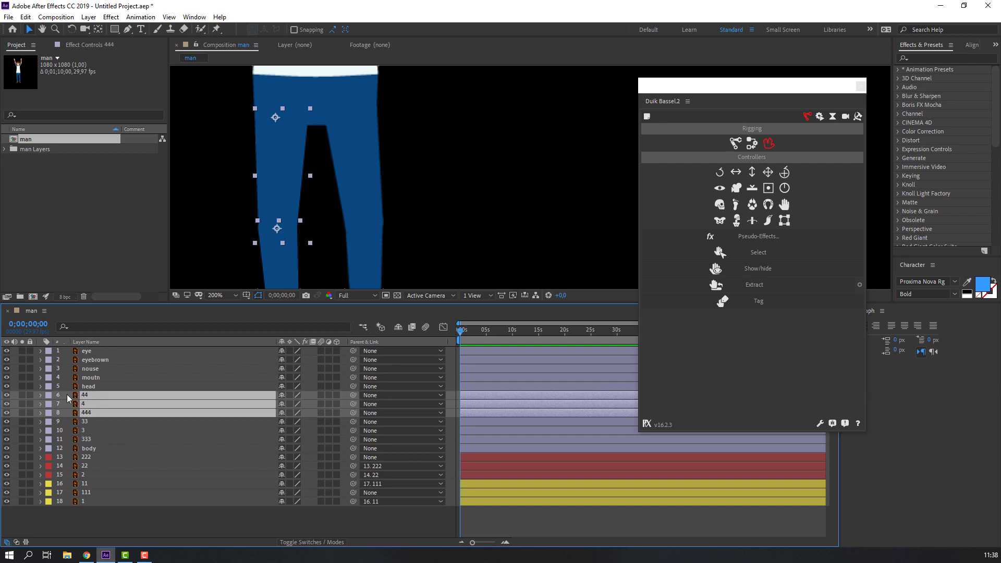
{"action": "left_click", "coordinate": [50, 399]}
{"action": "left_click", "coordinate": [79, 279]}
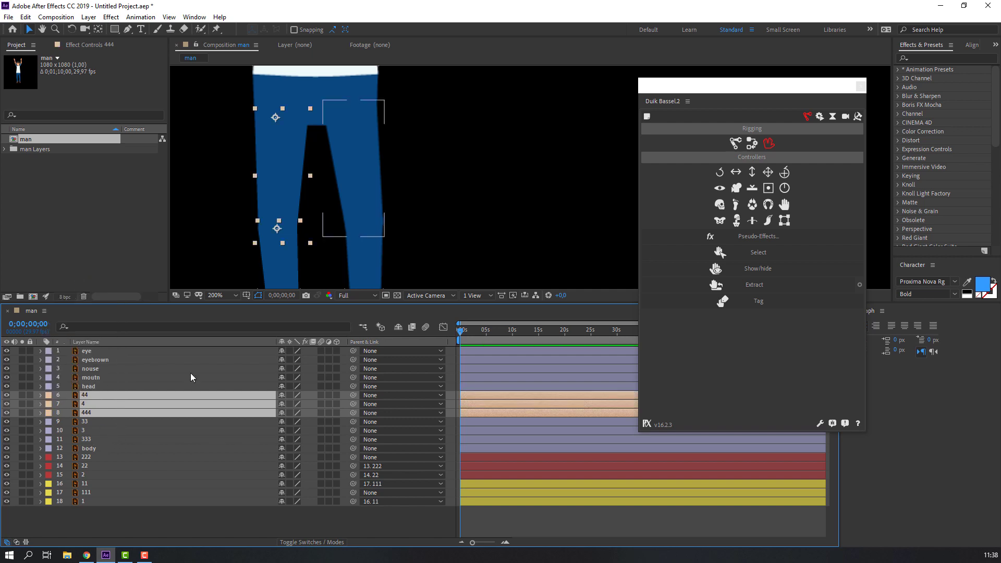
- Isolate foot layer 3, move its anchor point up to the top of the ankle, and show all layers again
{"action": "left_click_drag", "start_coordinate": [438, 212], "coordinate": [394, 202]}
{"action": "left_click", "coordinate": [317, 135]}
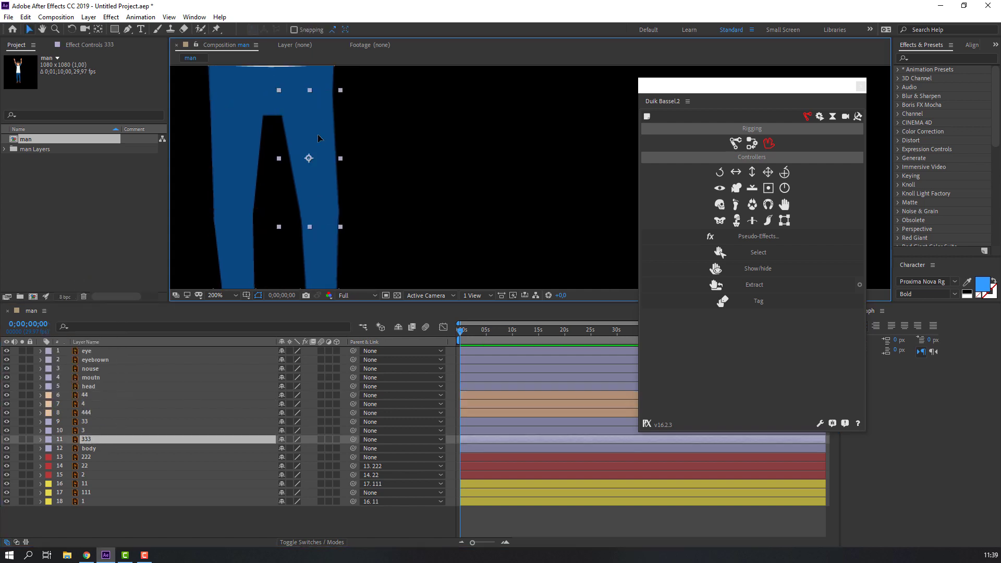
{"action": "left_click", "coordinate": [90, 430]}
{"action": "left_click_drag", "start_coordinate": [339, 226], "coordinate": [343, 98]}
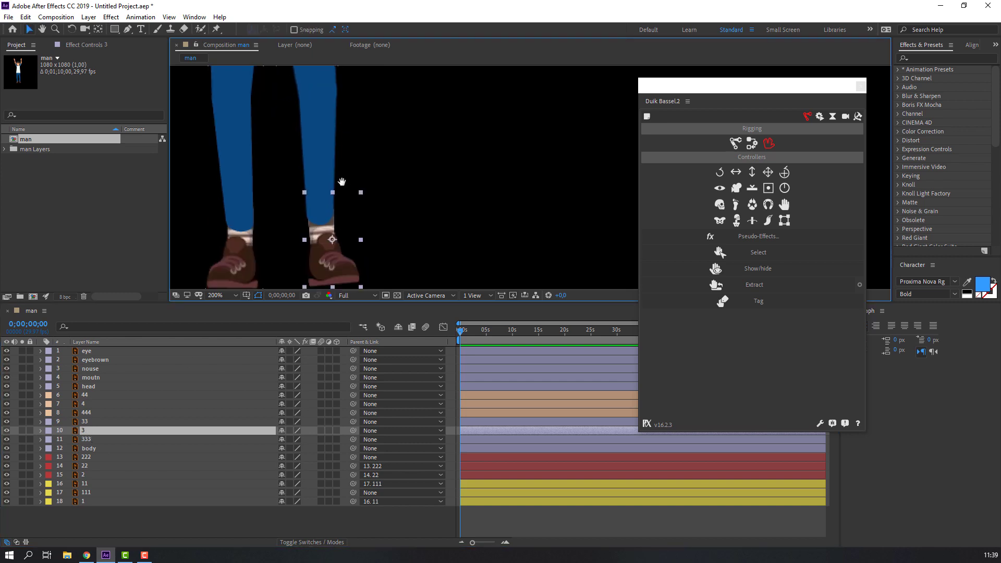
{"action": "left_click_drag", "start_coordinate": [342, 183], "coordinate": [343, 127]}
{"action": "left_click", "coordinate": [21, 430]}
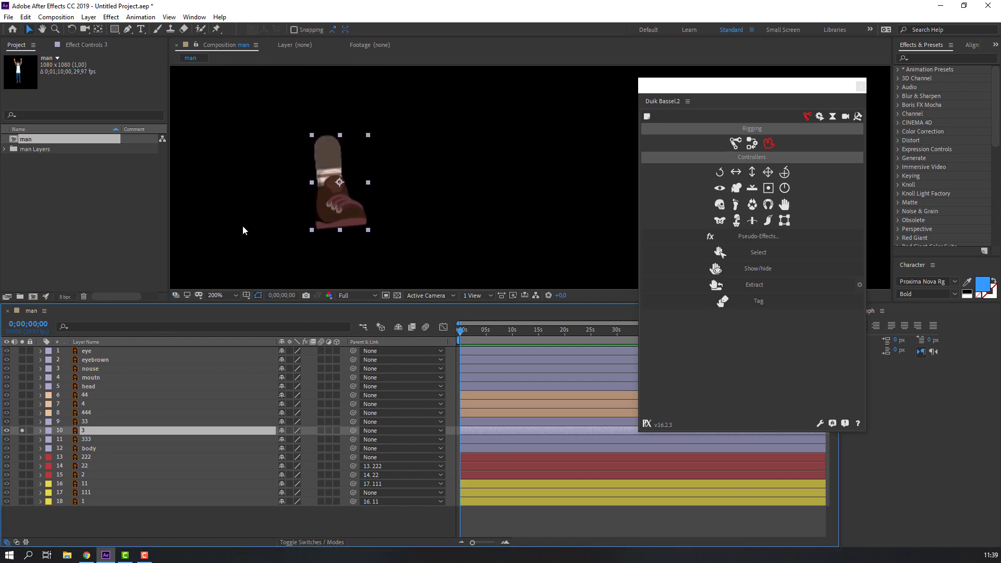
{"action": "mouse_move", "coordinate": [328, 164]}
{"action": "left_mouse_down"}
{"action": "mouse_move", "coordinate": [333, 180]}
{"action": "mouse_move", "coordinate": [327, 154]}
{"action": "left_mouse_up"}
{"action": "left_click", "coordinate": [97, 29]}
{"action": "left_click", "coordinate": [28, 30]}
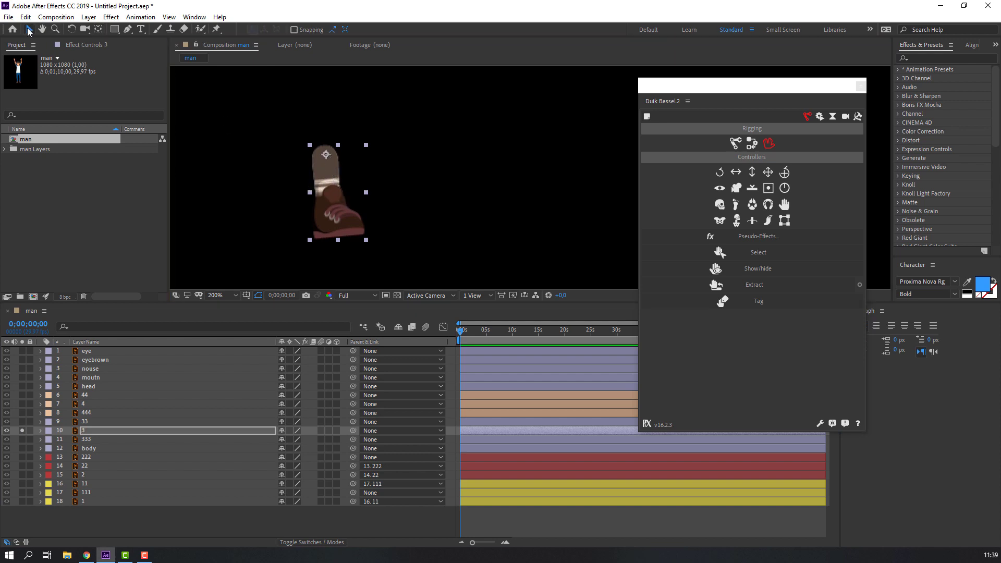
{"action": "left_click", "coordinate": [23, 427]}
- Isolate lower-leg layer 33, move its anchor point up to the knee, and turn its solo off
{"action": "left_click", "coordinate": [95, 420]}
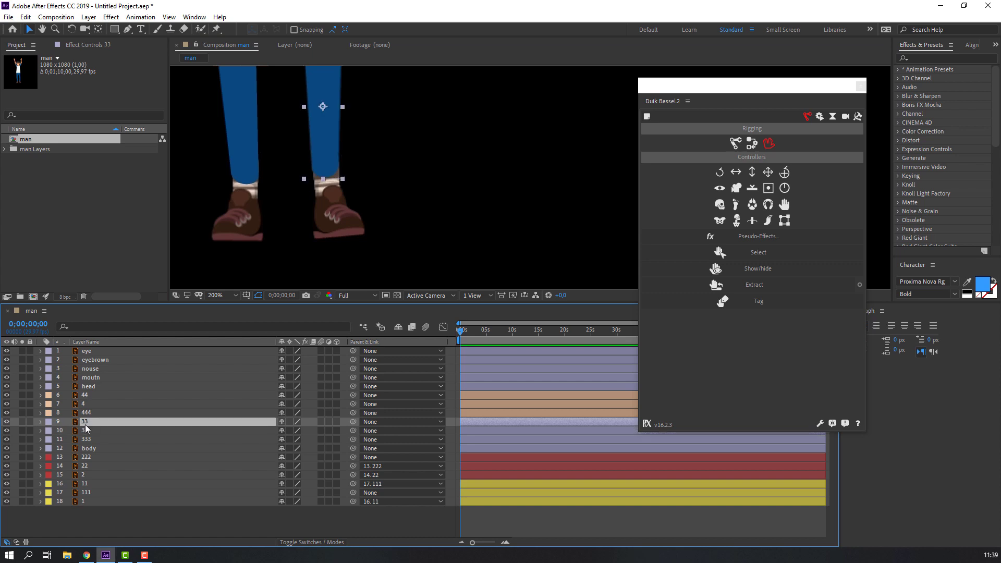
{"action": "left_click", "coordinate": [22, 421]}
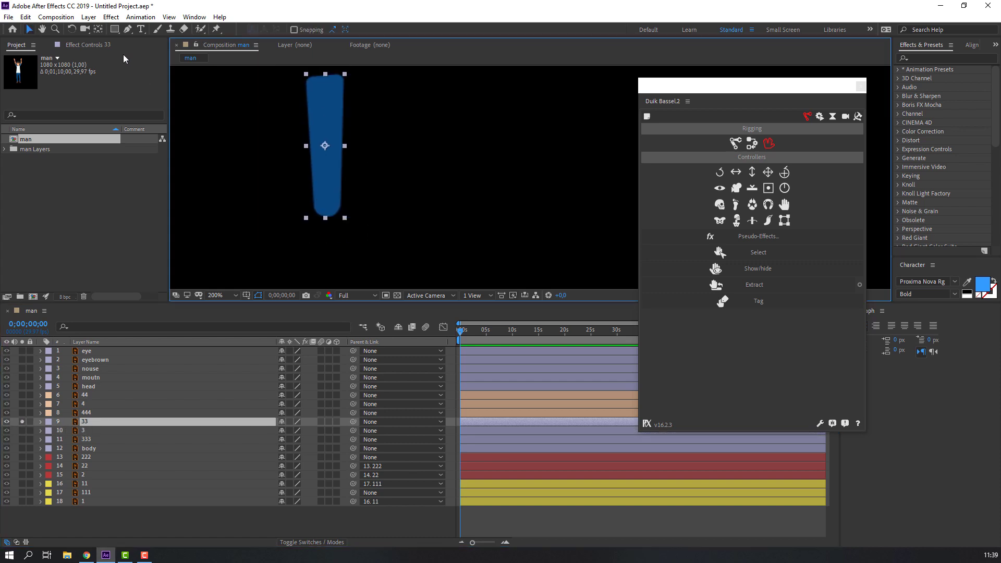
{"action": "left_click", "coordinate": [98, 29]}
{"action": "left_click_drag", "start_coordinate": [325, 146], "coordinate": [325, 85]}
{"action": "left_click", "coordinate": [29, 30]}
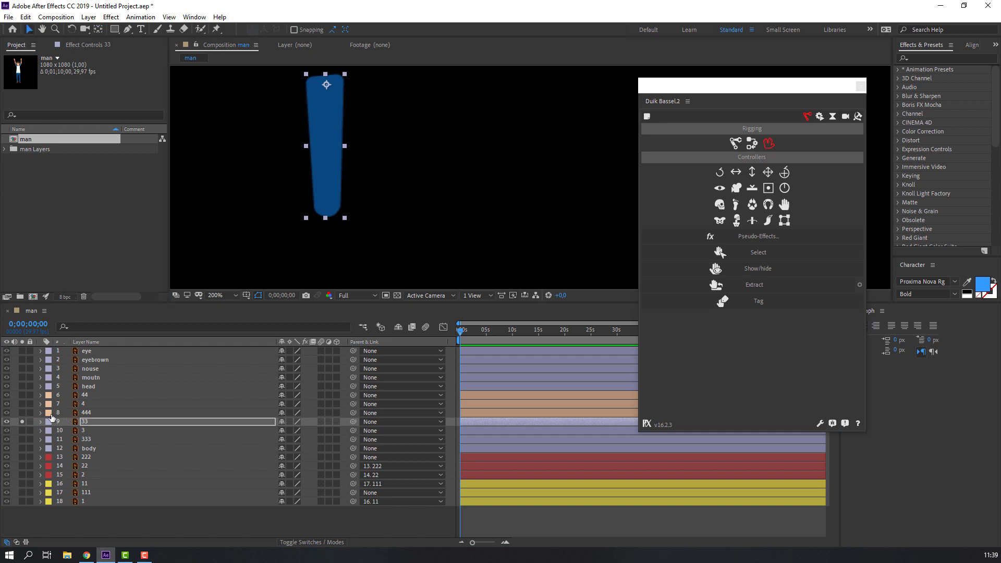
{"action": "left_click", "coordinate": [22, 421]}
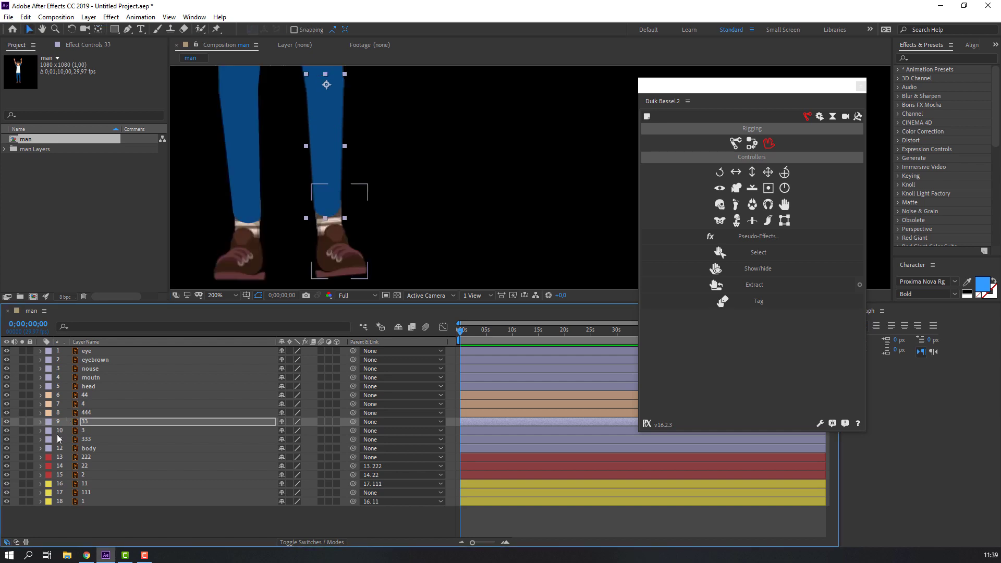
- Isolate thigh layer 333, move its anchor point up to the hip, and turn its solo off
{"action": "left_click", "coordinate": [86, 439]}
{"action": "left_click", "coordinate": [22, 439]}
{"action": "left_click_drag", "start_coordinate": [333, 126], "coordinate": [320, 251]}
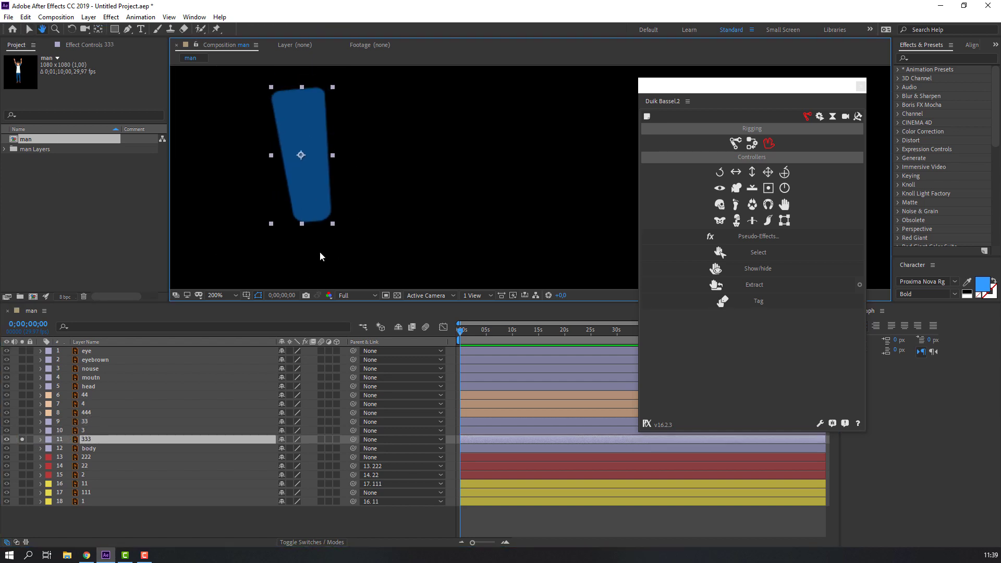
{"action": "left_click", "coordinate": [98, 29]}
{"action": "left_click_drag", "start_coordinate": [300, 155], "coordinate": [300, 99]}
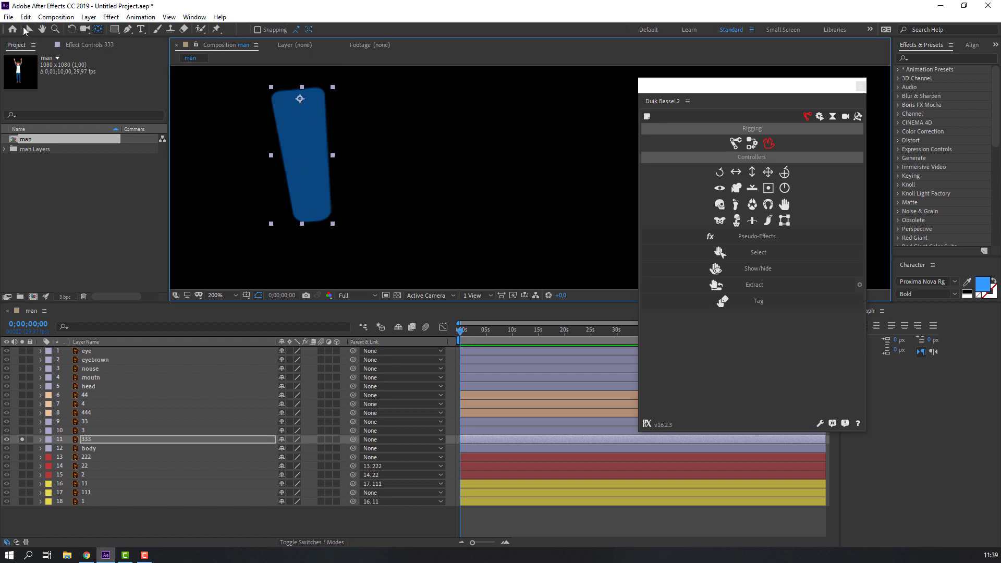
{"action": "left_click", "coordinate": [27, 29]}
{"action": "left_click", "coordinate": [22, 438]}
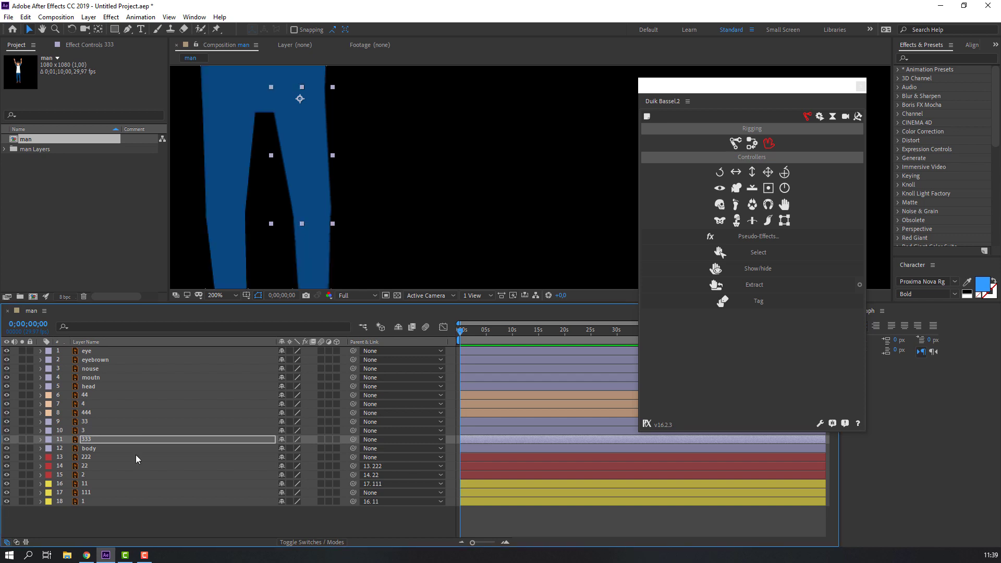
- Parent foot layer 3 to lower-leg layer 33, and layer 33 to thigh layer 333
{"action": "left_click", "coordinate": [85, 431]}
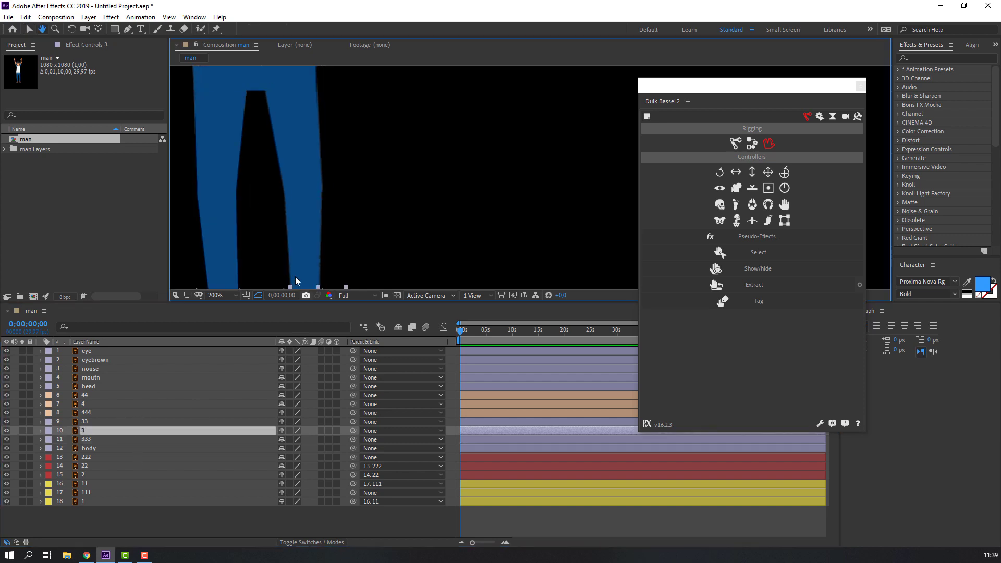
{"action": "scroll", "coordinate": [285, 249], "scroll_direction": "down", "scroll_amount": 5}
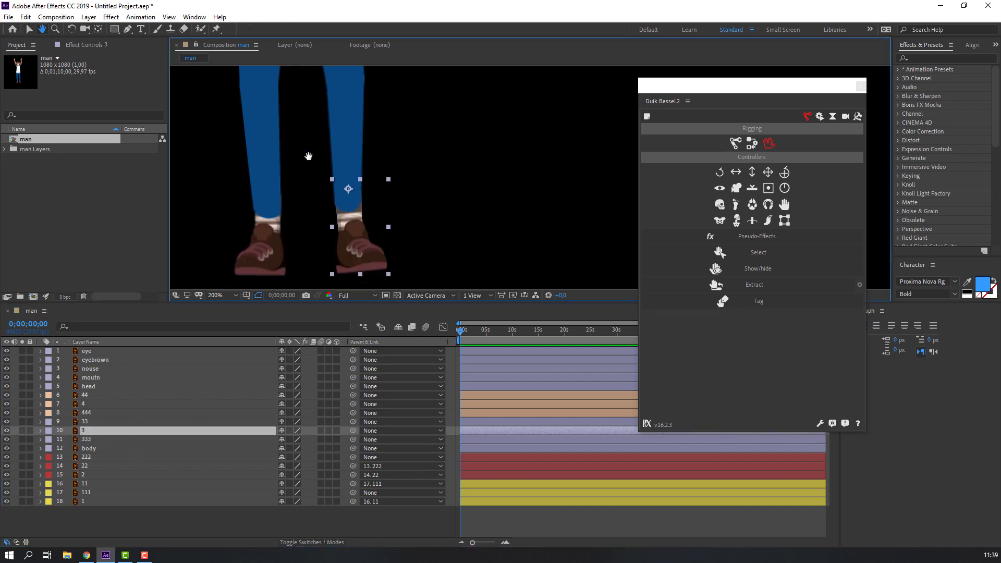
{"action": "left_click_drag", "start_coordinate": [353, 430], "coordinate": [86, 421]}
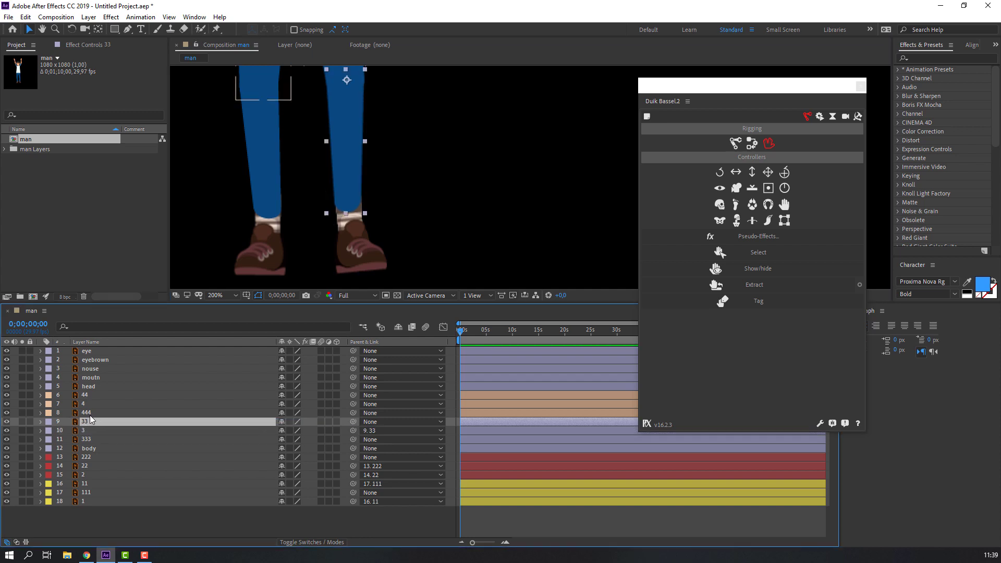
{"action": "left_click_drag", "start_coordinate": [353, 421], "coordinate": [86, 439]}
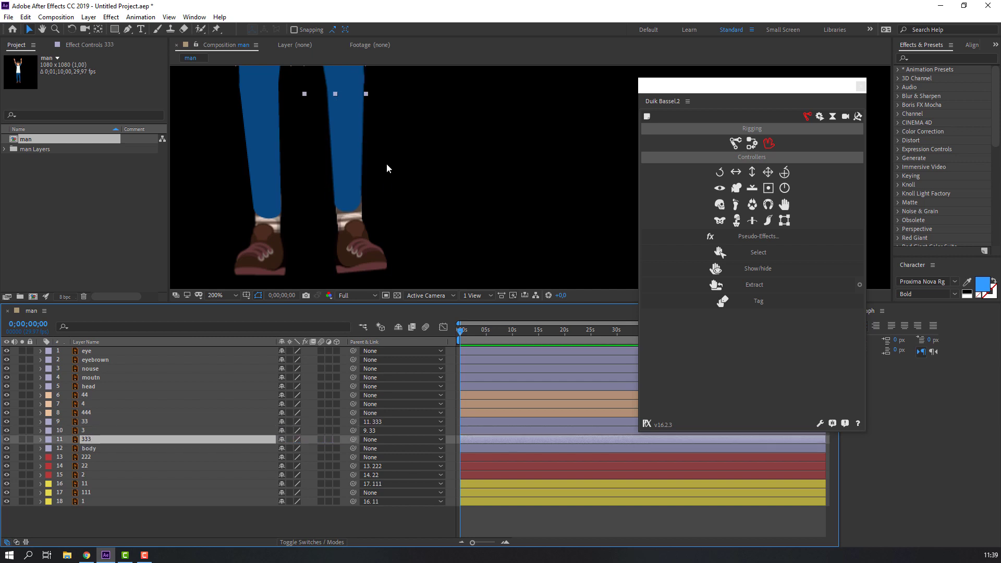
- Test the leg chain by rotating thigh layer 333, undo the rotation, and collapse the layer
{"action": "scroll", "coordinate": [386, 164], "scroll_direction": "down", "scroll_amount": 2}
{"action": "key", "text": "r"}
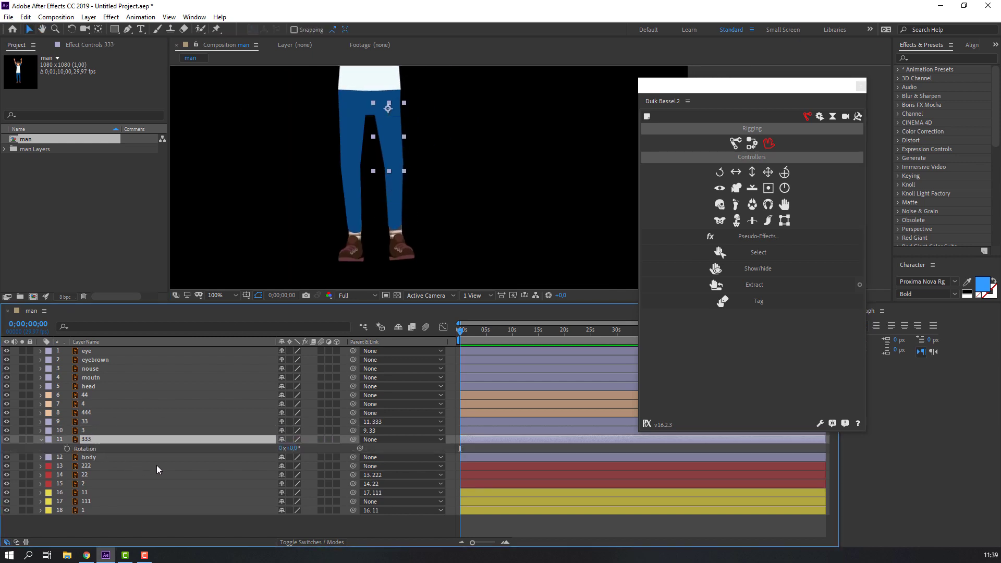
{"action": "left_click_drag", "start_coordinate": [297, 449], "coordinate": [279, 464]}
{"action": "key", "text": "ctrl+z"}
{"action": "left_click", "coordinate": [42, 439]}
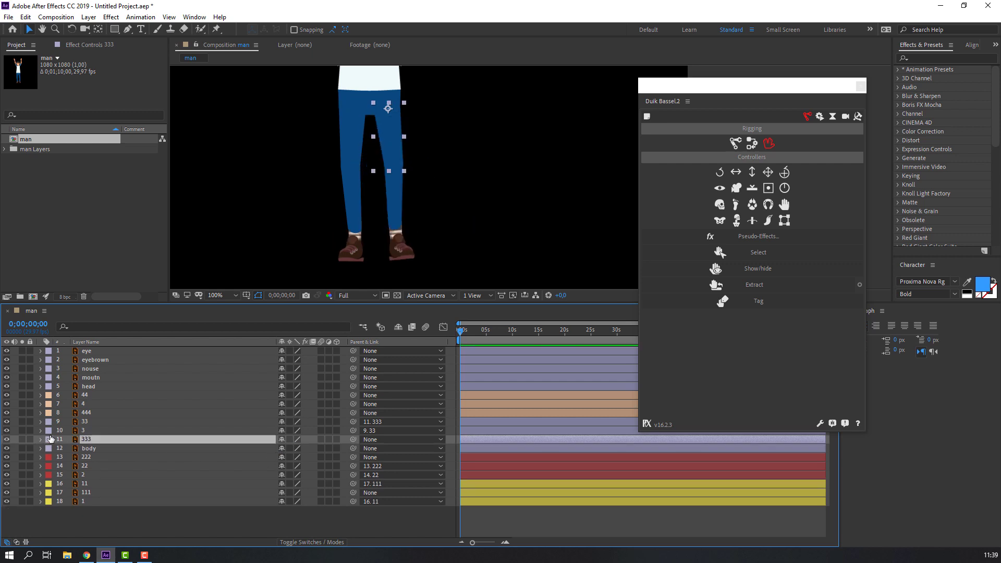
- Parent foot layer 4 to lower-leg layer 44, and layer 44 to thigh layer 444
{"action": "left_click", "coordinate": [88, 412]}
{"action": "left_click", "coordinate": [92, 395], "text": "shift"}
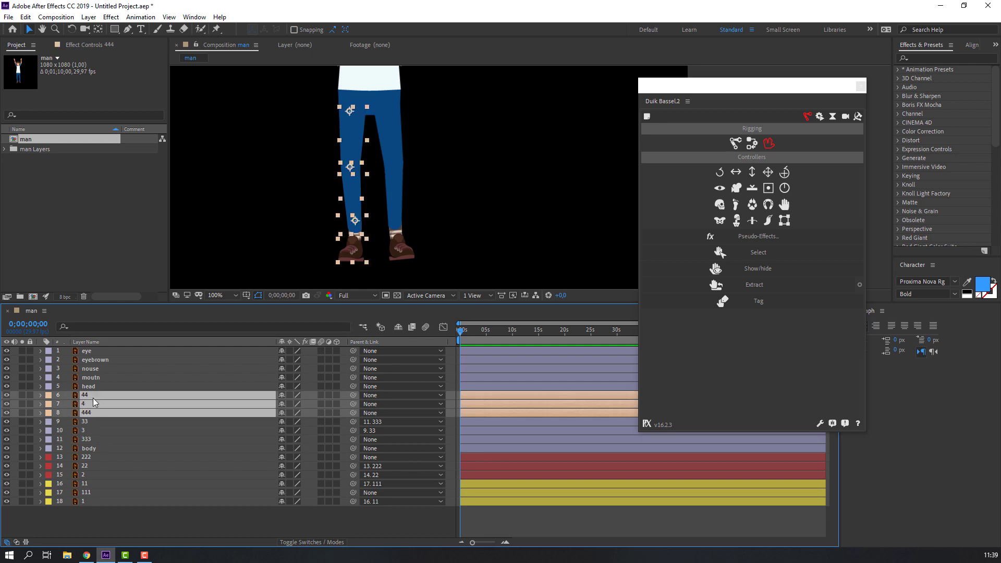
{"action": "left_click", "coordinate": [86, 421]}
{"action": "left_click", "coordinate": [84, 406]}
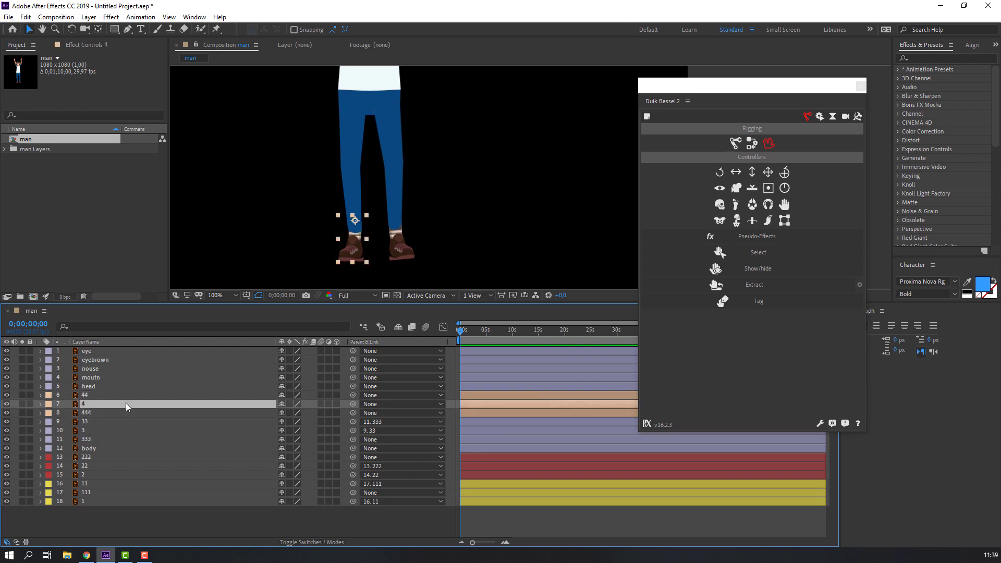
{"action": "left_click_drag", "start_coordinate": [353, 403], "coordinate": [86, 394]}
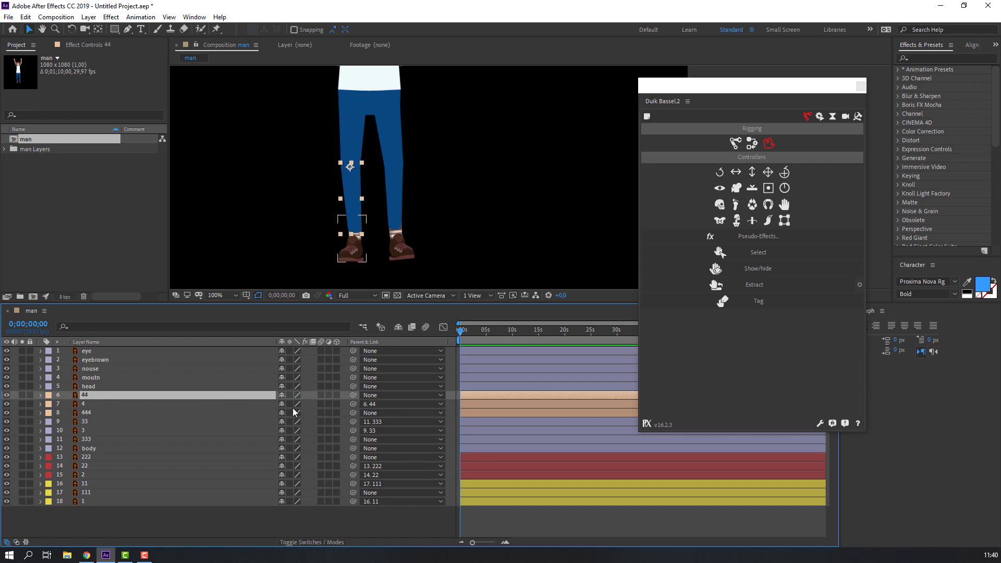
{"action": "left_click_drag", "start_coordinate": [352, 395], "coordinate": [92, 415]}
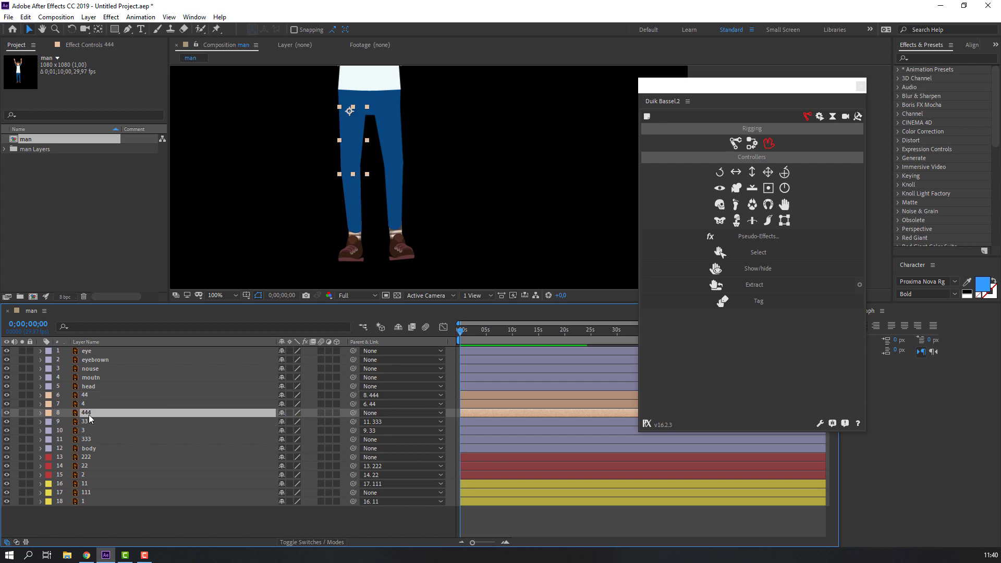
- Test the other leg chain by rotating thigh layer 444, restore its rotation, and collapse the layer
{"action": "key", "text": "r"}
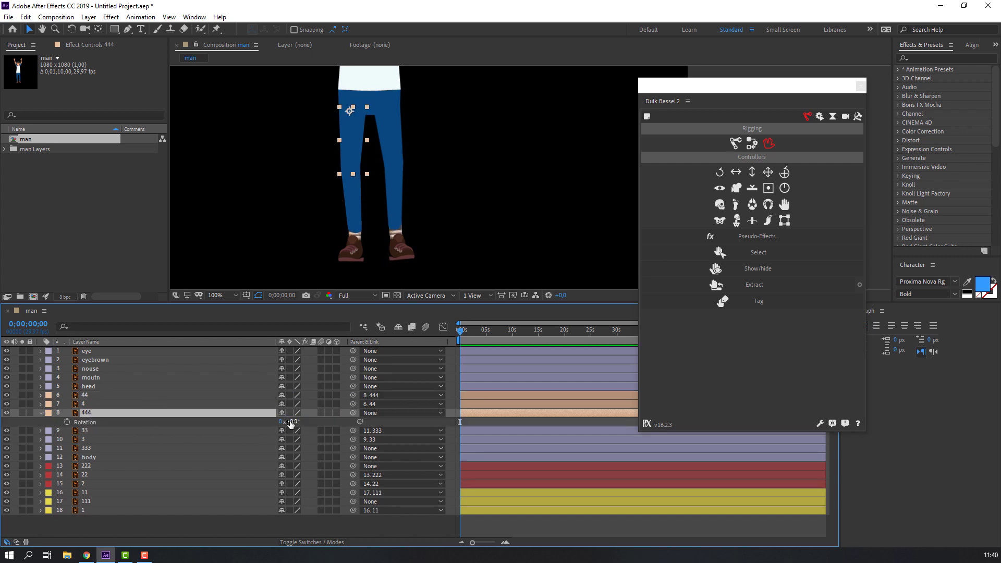
{"action": "left_click_drag", "start_coordinate": [291, 421], "coordinate": [291, 421]}
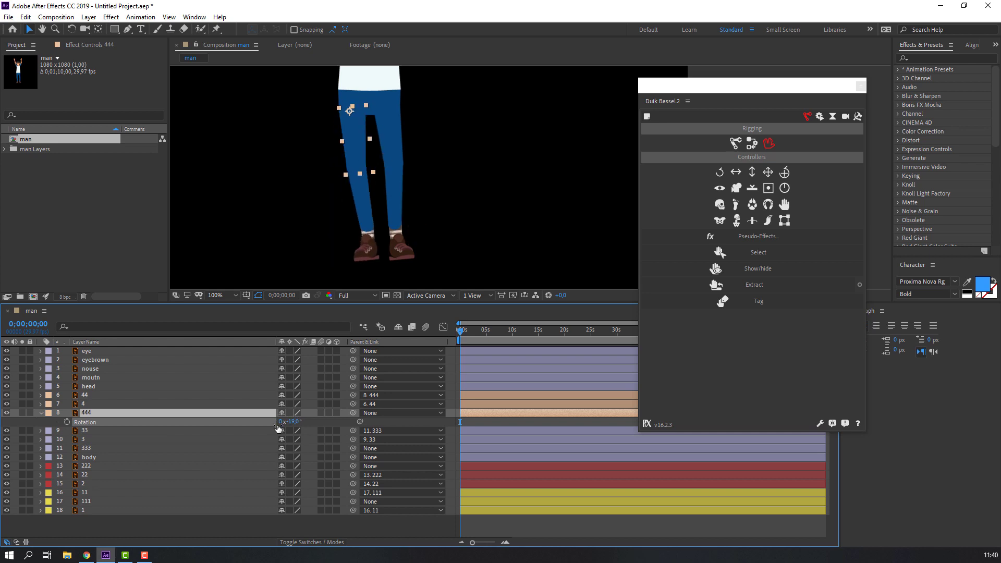
{"action": "left_click", "coordinate": [40, 413]}
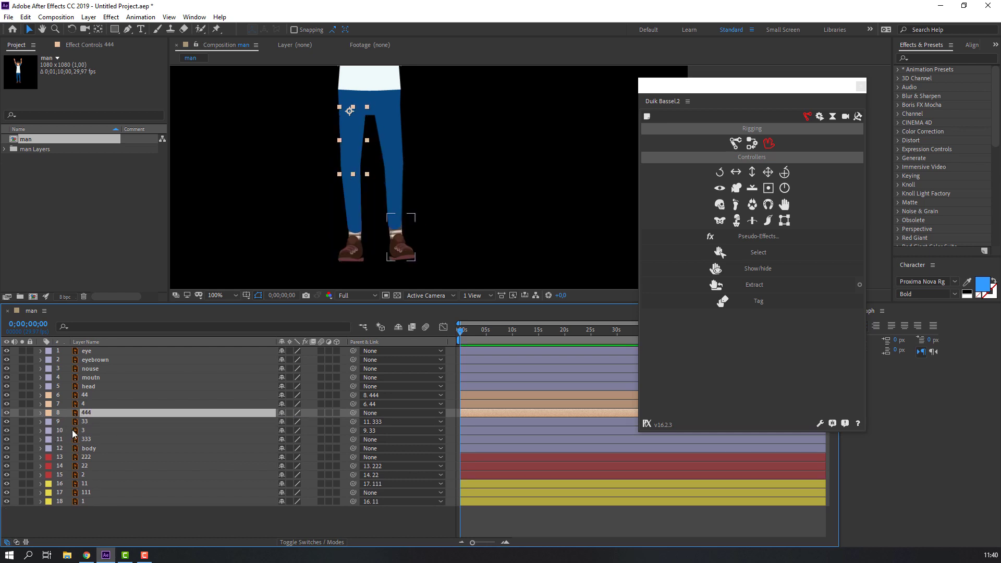
- Change the label colour of leg layers 33, 3 and 333 to Pink
{"action": "left_click", "coordinate": [85, 420]}
{"action": "left_click", "coordinate": [90, 439], "text": "shift"}
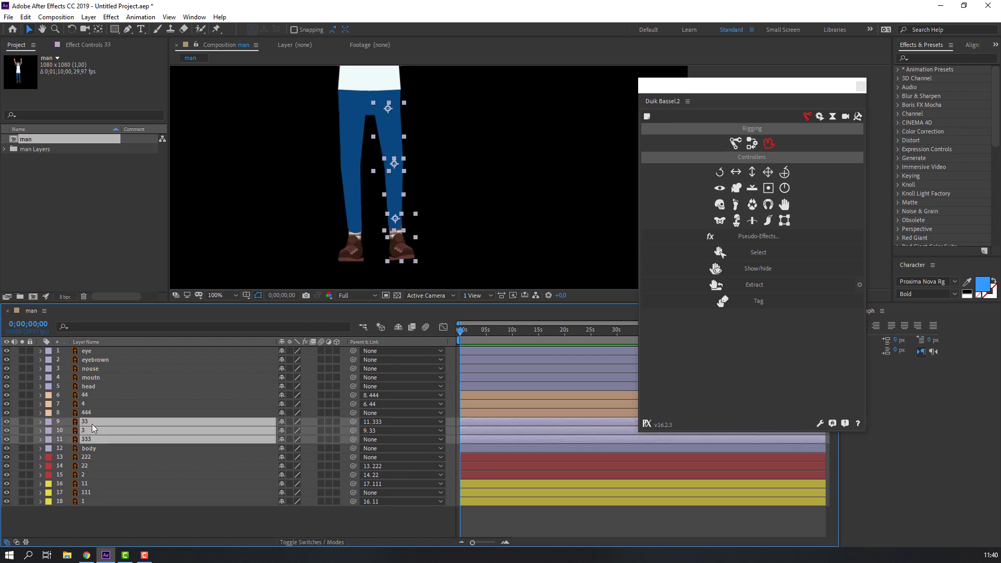
{"action": "left_click", "coordinate": [50, 423]}
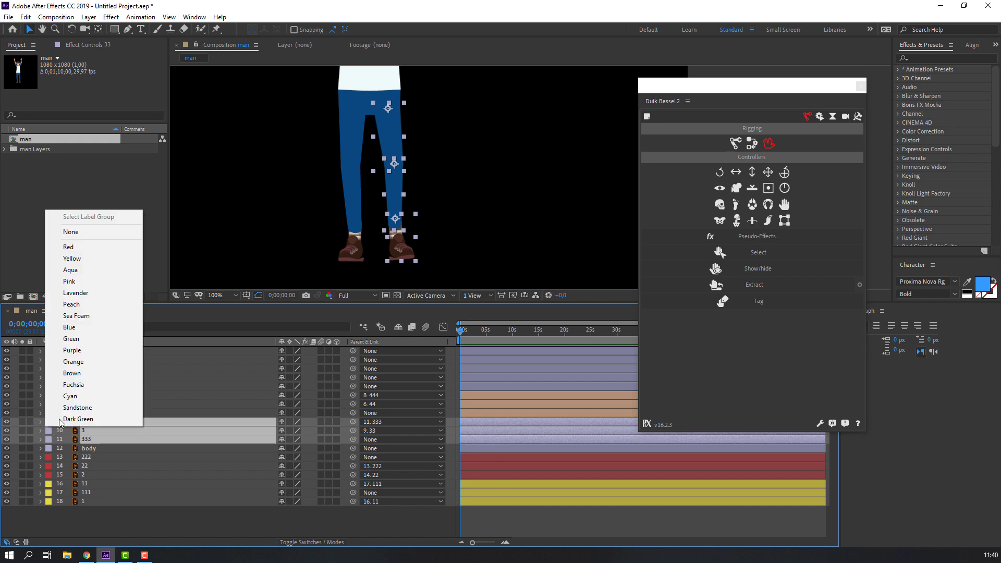
{"action": "left_click", "coordinate": [69, 281]}
{"action": "left_click", "coordinate": [168, 529]}
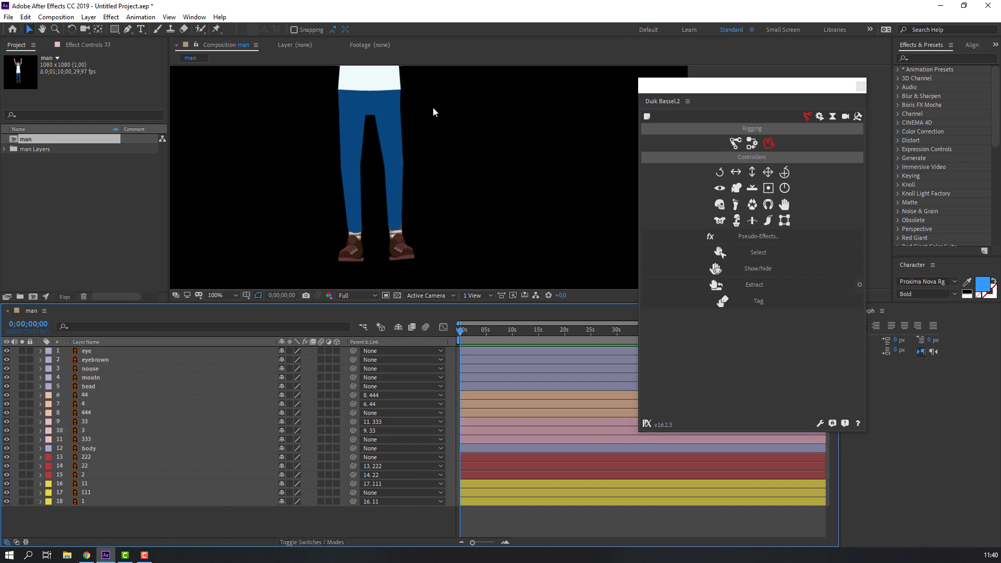
- Isolate the body layer, move its anchor point down to the middle of the pelvis, and turn its solo off
{"action": "left_click_drag", "start_coordinate": [452, 73], "coordinate": [396, 221]}
{"action": "left_click_drag", "start_coordinate": [310, 233], "coordinate": [335, 182]}
{"action": "left_click", "coordinate": [319, 159]}
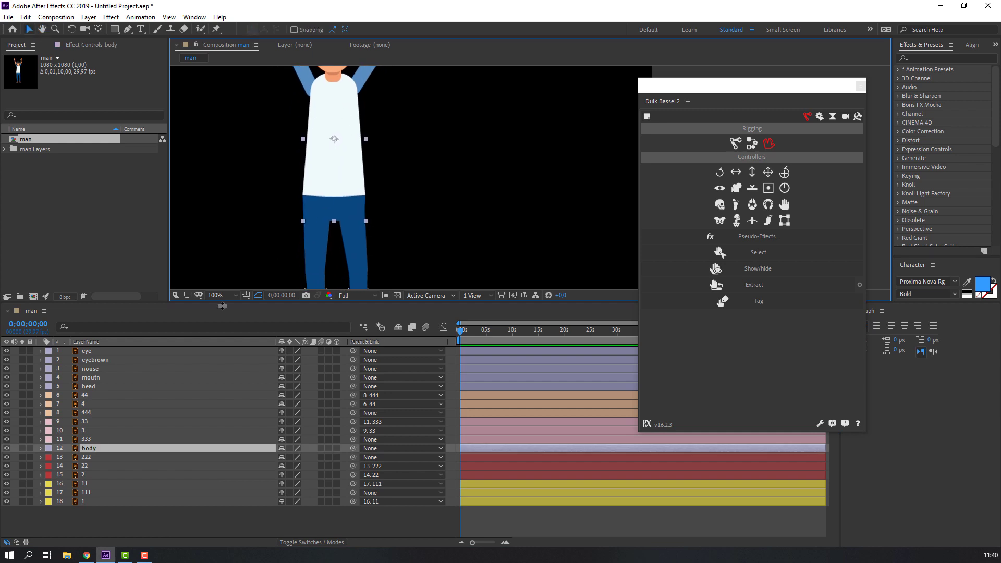
{"action": "left_click", "coordinate": [21, 448]}
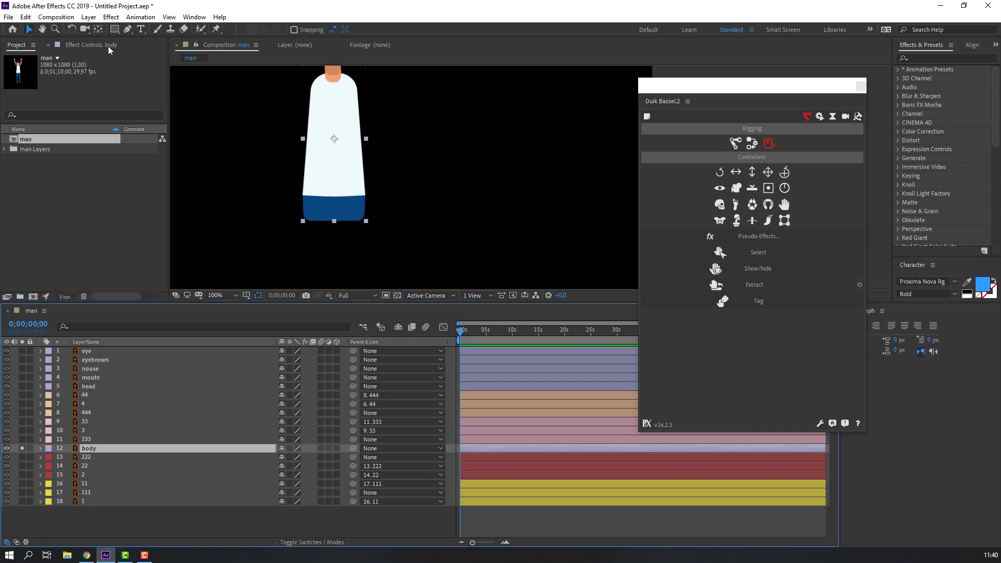
{"action": "left_click", "coordinate": [98, 32]}
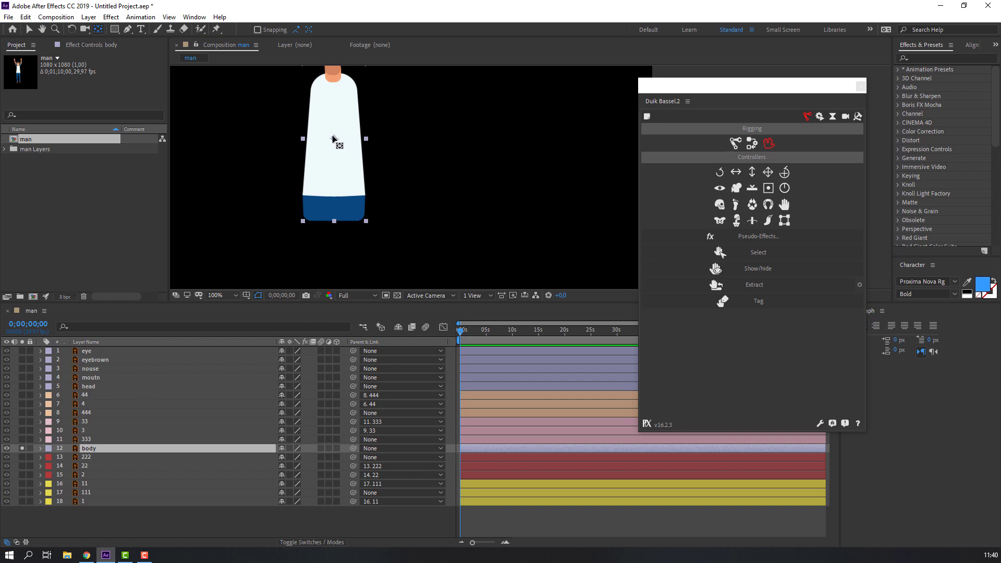
{"action": "left_click_drag", "start_coordinate": [334, 140], "coordinate": [333, 211]}
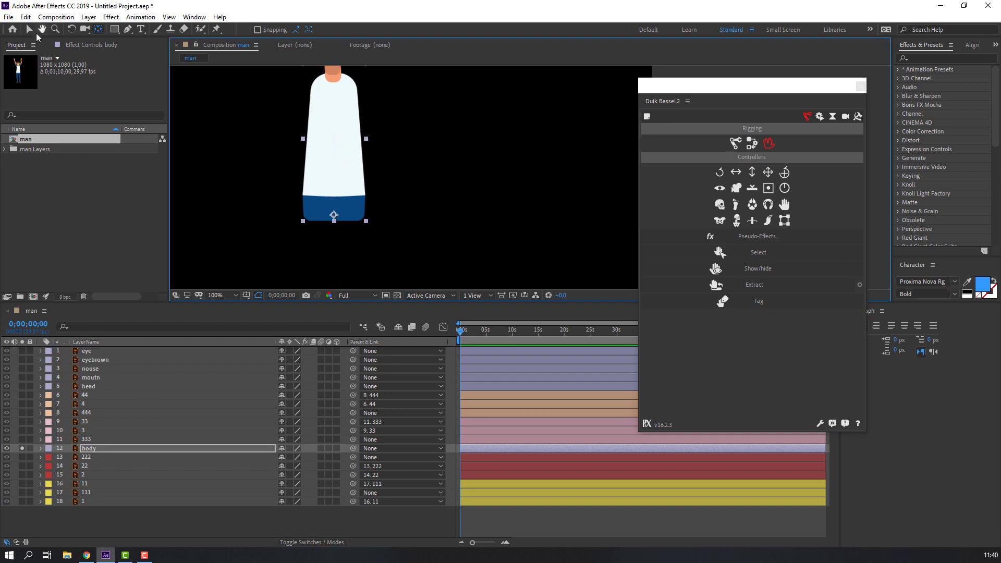
{"action": "left_click", "coordinate": [29, 29]}
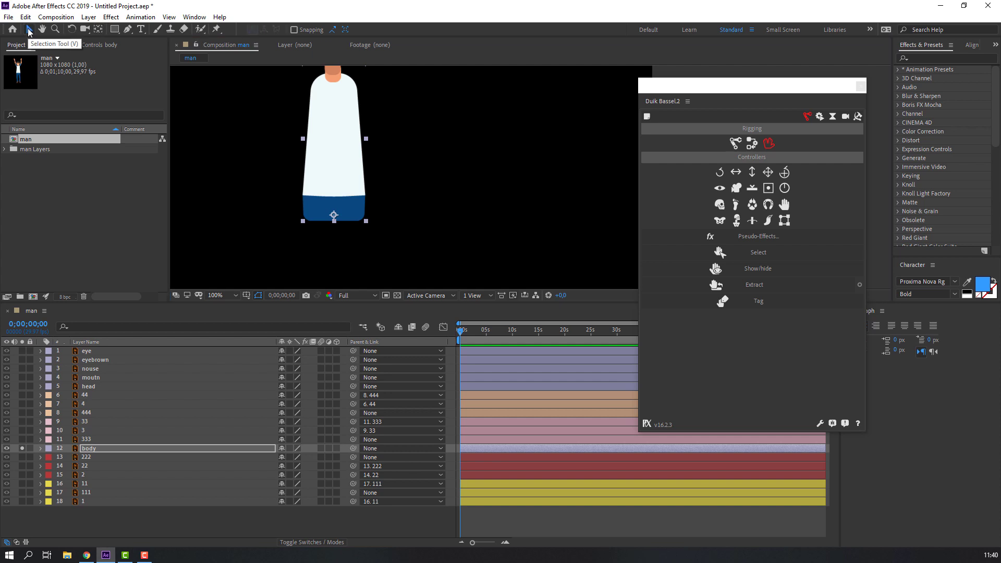
{"action": "left_click", "coordinate": [22, 448]}
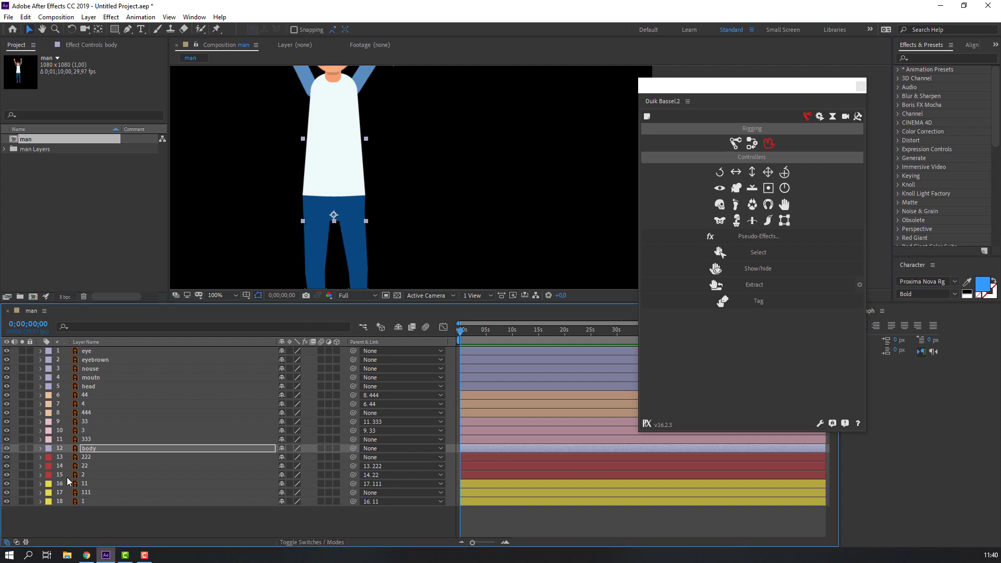
- Parent the upper limb layers 444, 333, 222 and 111 to the body layer
{"action": "left_click", "coordinate": [264, 284]}
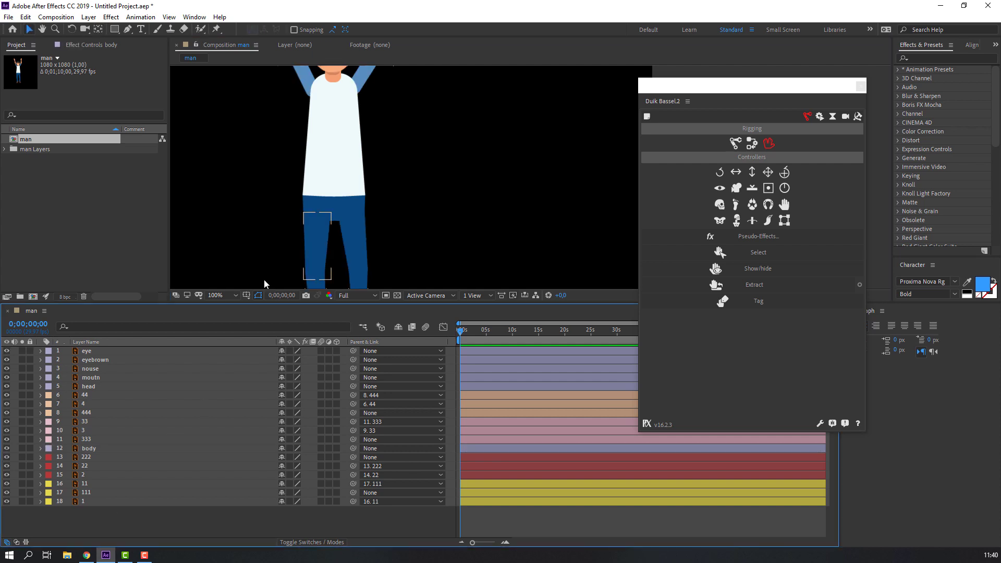
{"action": "left_click", "coordinate": [99, 413]}
{"action": "left_click", "coordinate": [93, 439], "text": "ctrl"}
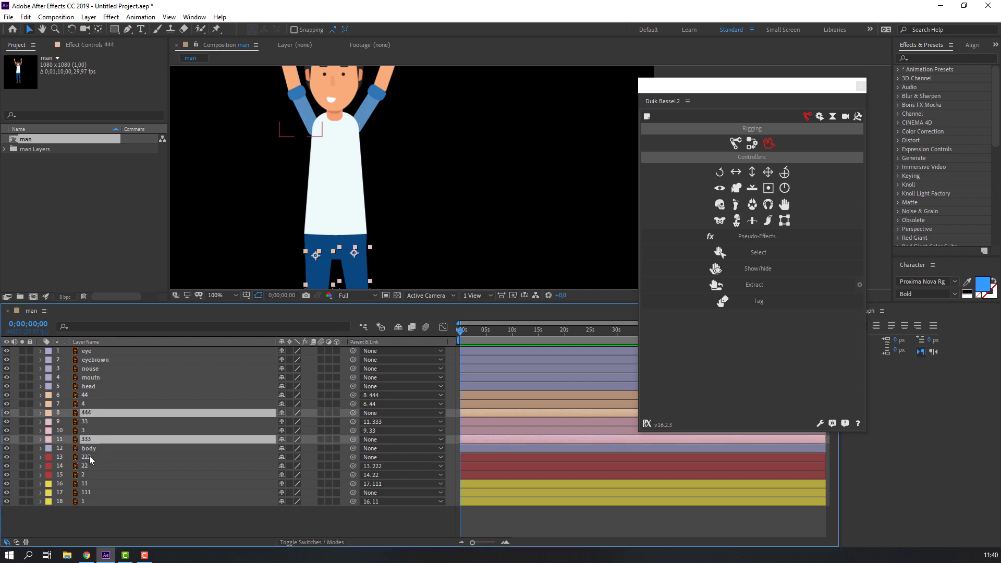
{"action": "left_click", "coordinate": [89, 457], "text": "ctrl"}
{"action": "left_click", "coordinate": [85, 493], "text": "ctrl"}
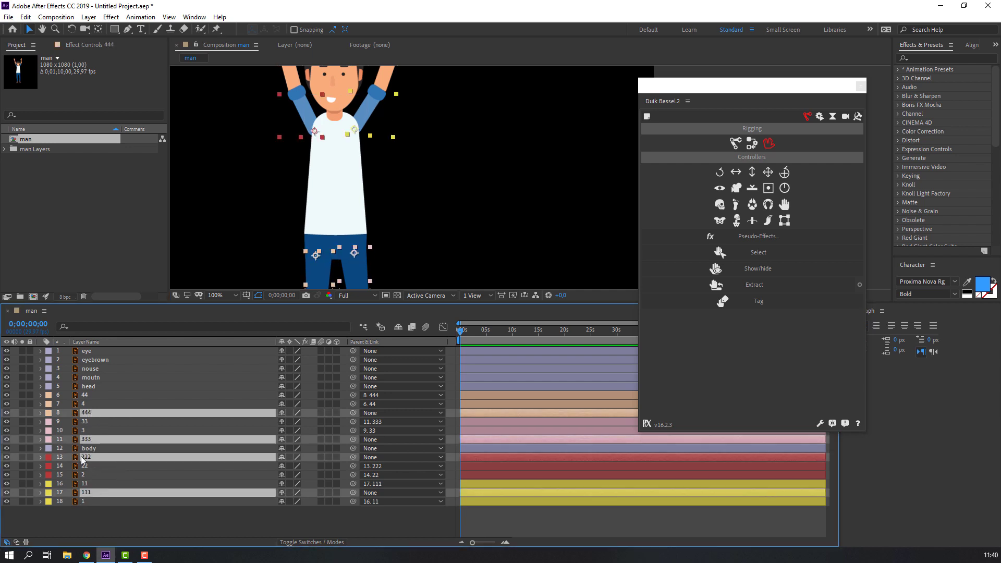
{"action": "key", "text": "comma"}
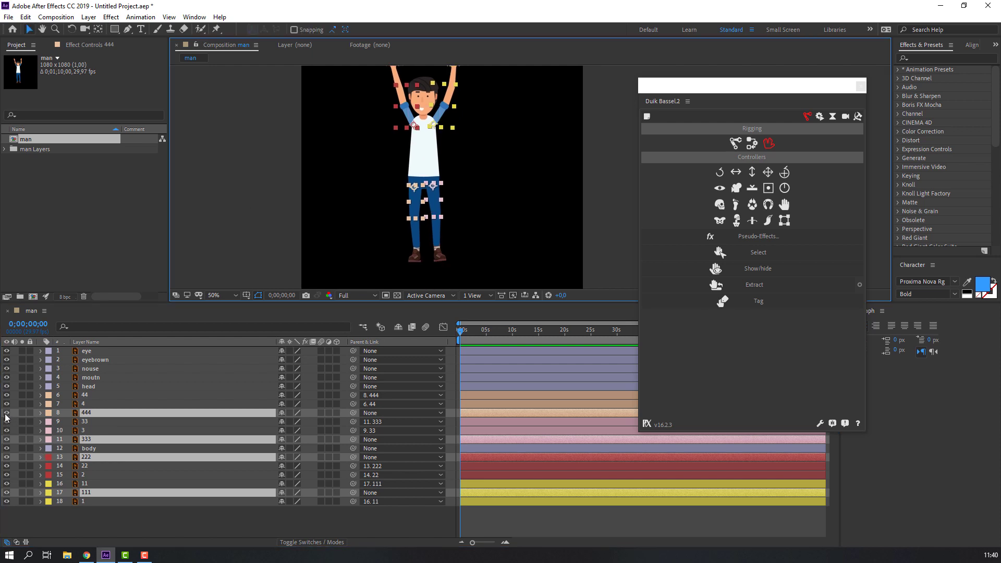
{"action": "left_click", "coordinate": [6, 412]}
{"action": "left_click", "coordinate": [6, 413]}
{"action": "left_click", "coordinate": [7, 412]}
{"action": "left_click", "coordinate": [7, 413]}
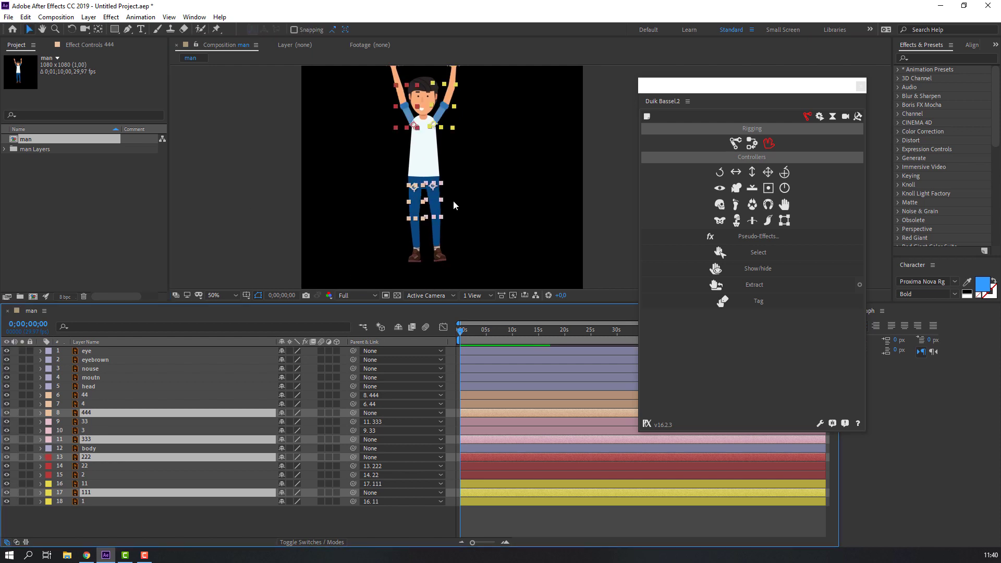
{"action": "left_click_drag", "start_coordinate": [453, 202], "coordinate": [431, 226]}
{"action": "left_click_drag", "start_coordinate": [353, 413], "coordinate": [114, 449]}
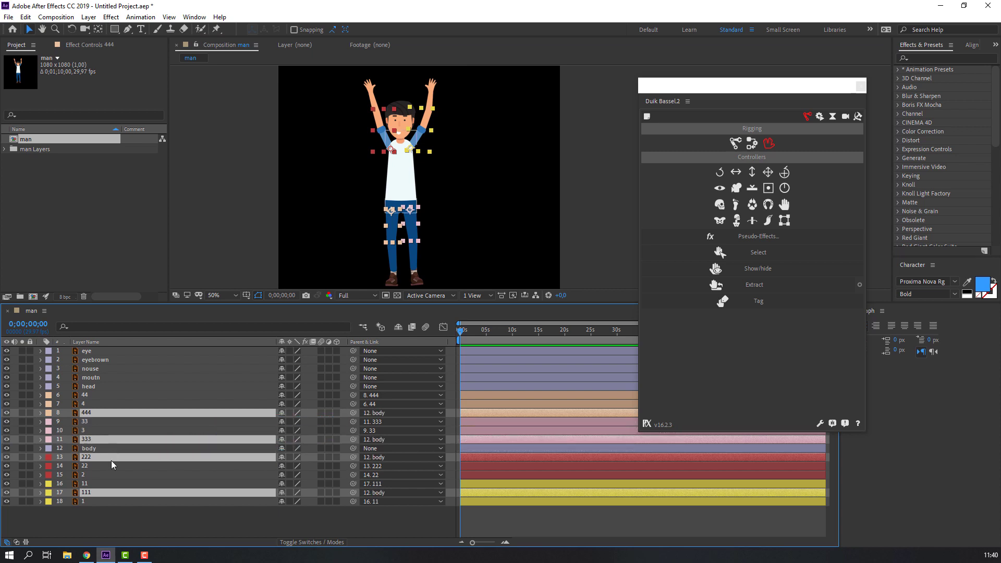
{"action": "left_click", "coordinate": [86, 521]}
- Pre-compose the eye, eyebrown, nouse, moutn and head layers into a new composition named head
{"action": "left_click_drag", "start_coordinate": [382, 167], "coordinate": [395, 217]}
{"action": "scroll", "coordinate": [394, 218], "scroll_direction": "up", "scroll_amount": 3}
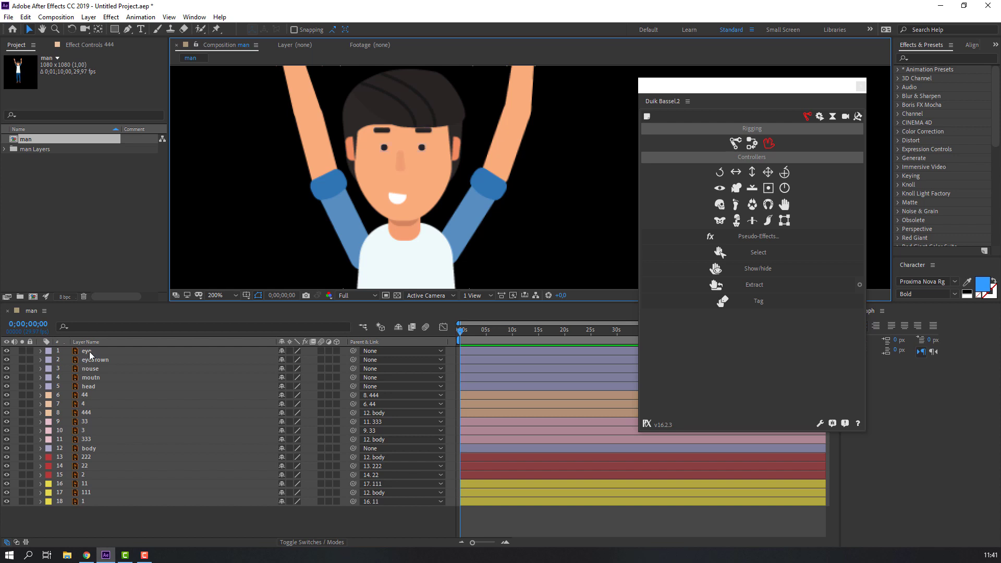
{"action": "left_click", "coordinate": [89, 351]}
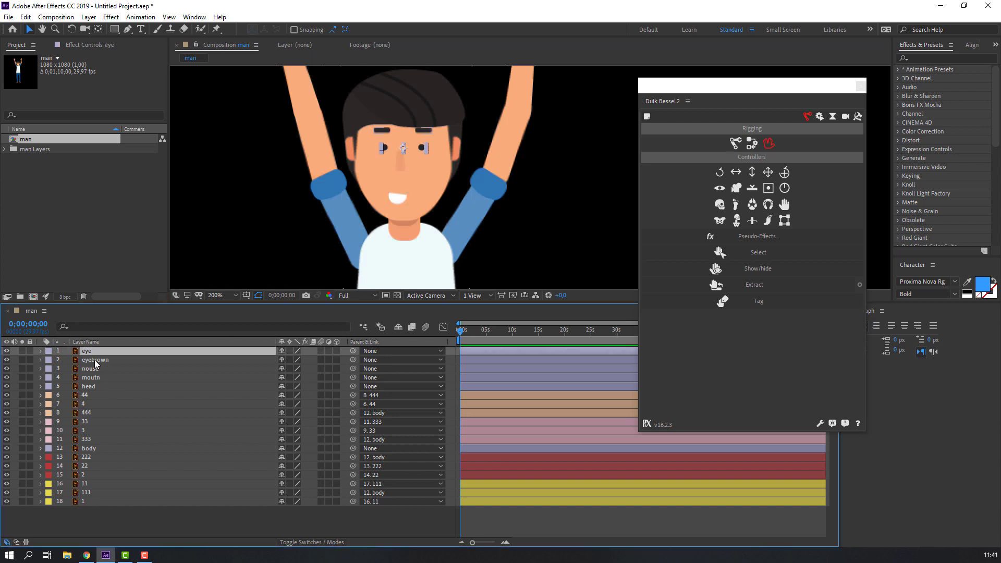
{"action": "left_click", "coordinate": [100, 362], "text": "shift"}
{"action": "left_click", "coordinate": [94, 370], "text": "shift"}
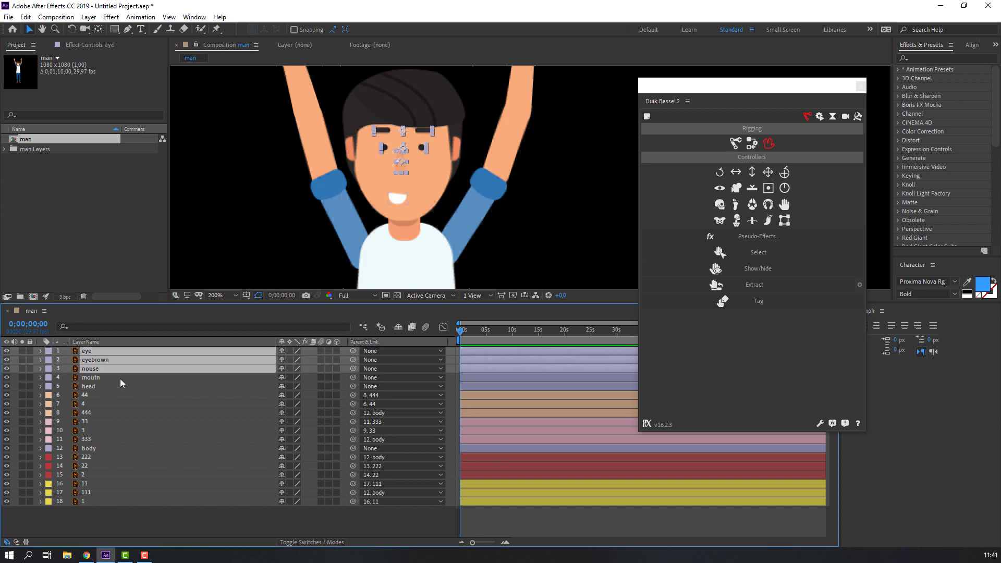
{"action": "left_click", "coordinate": [94, 378], "text": "shift"}
{"action": "left_click", "coordinate": [92, 390], "text": "shift"}
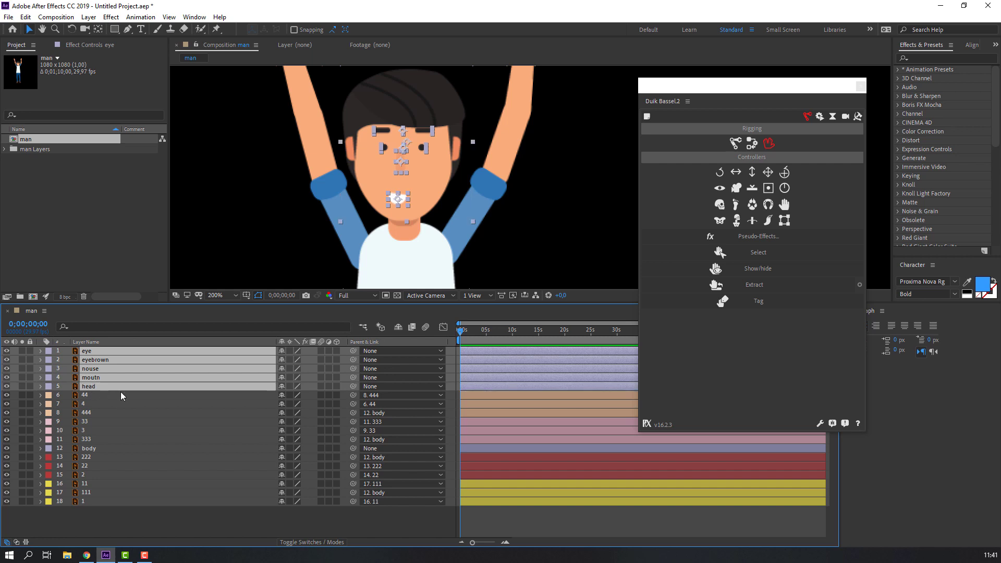
{"action": "key", "text": "comma"}
{"action": "key", "text": "comma"}
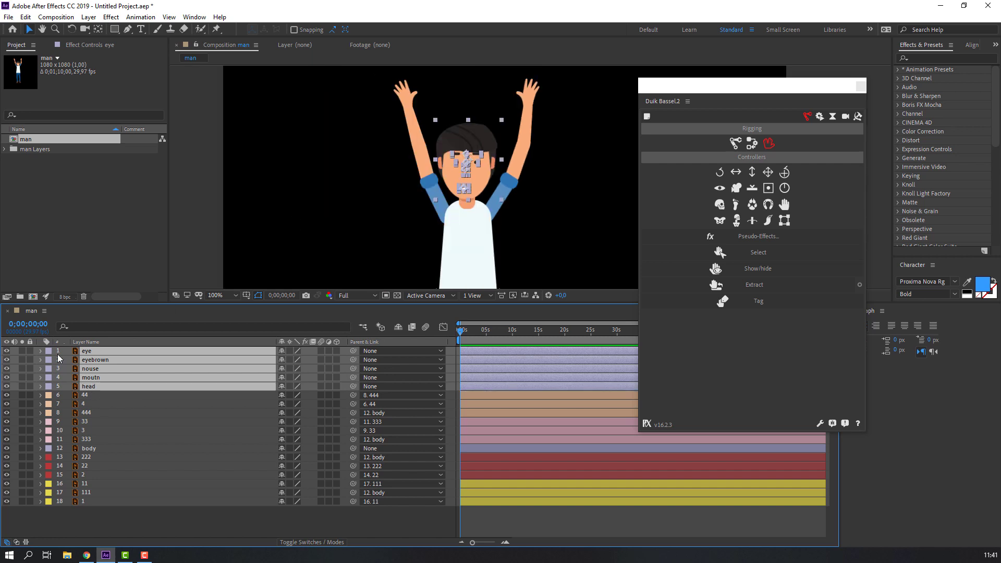
{"action": "left_click", "coordinate": [7, 351]}
{"action": "left_click", "coordinate": [7, 351]}
{"action": "left_click", "coordinate": [7, 351]}
{"action": "left_click", "coordinate": [7, 351]}
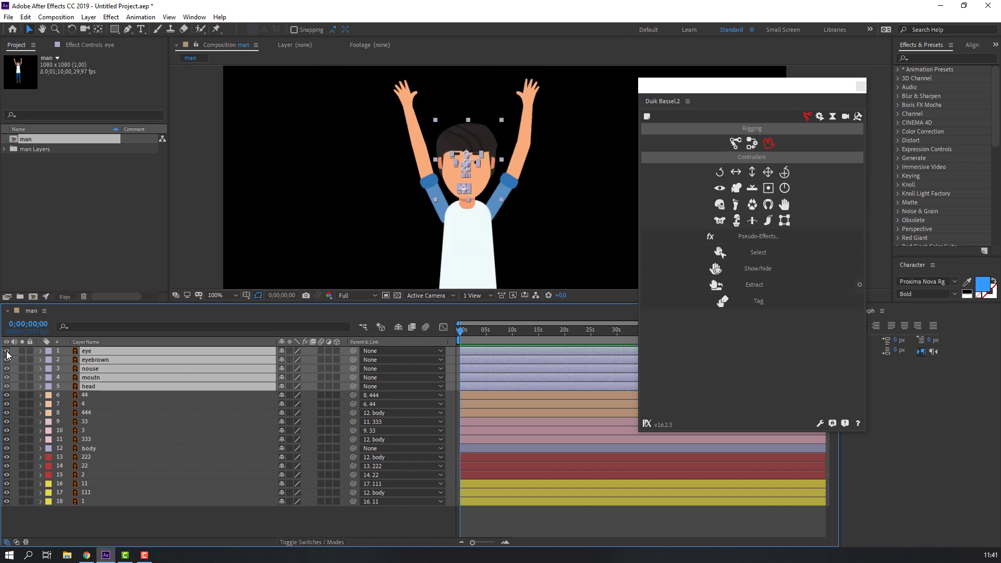
{"action": "right_click", "coordinate": [90, 367]}
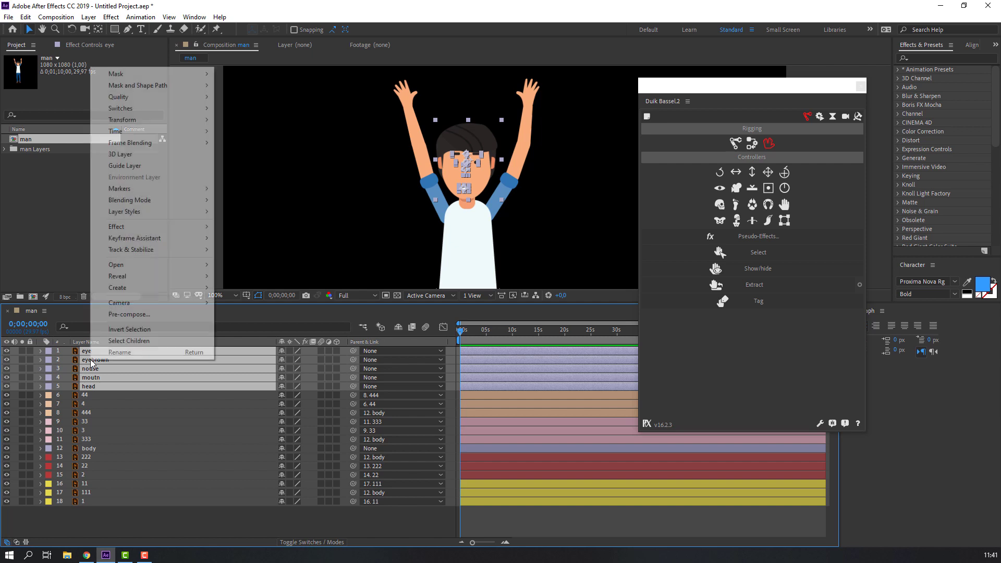
{"action": "left_click", "coordinate": [128, 315]}
{"action": "left_click_drag", "start_coordinate": [274, 235], "coordinate": [276, 227]}
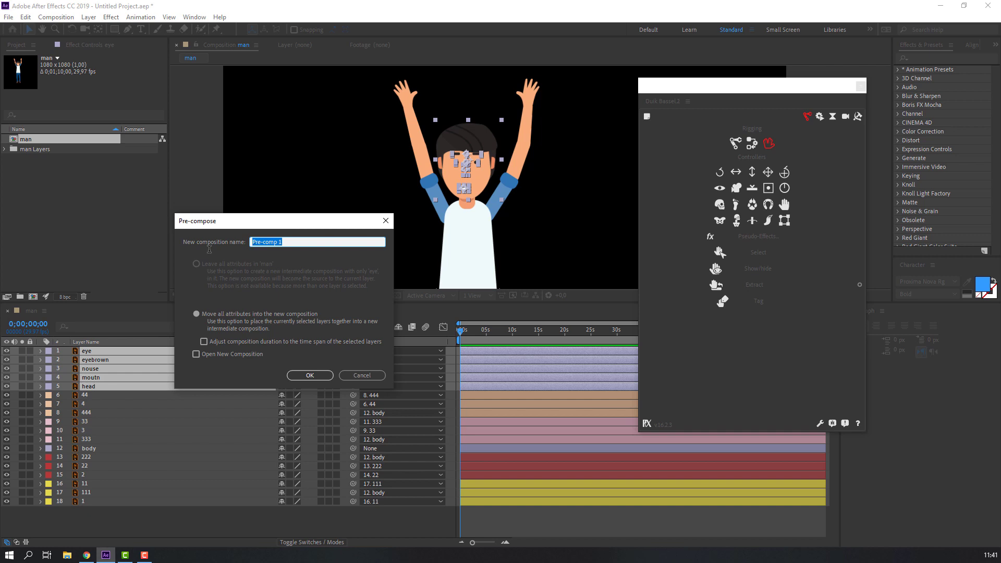
{"action": "type", "text": "head"}
{"action": "left_click", "coordinate": [310, 376]}
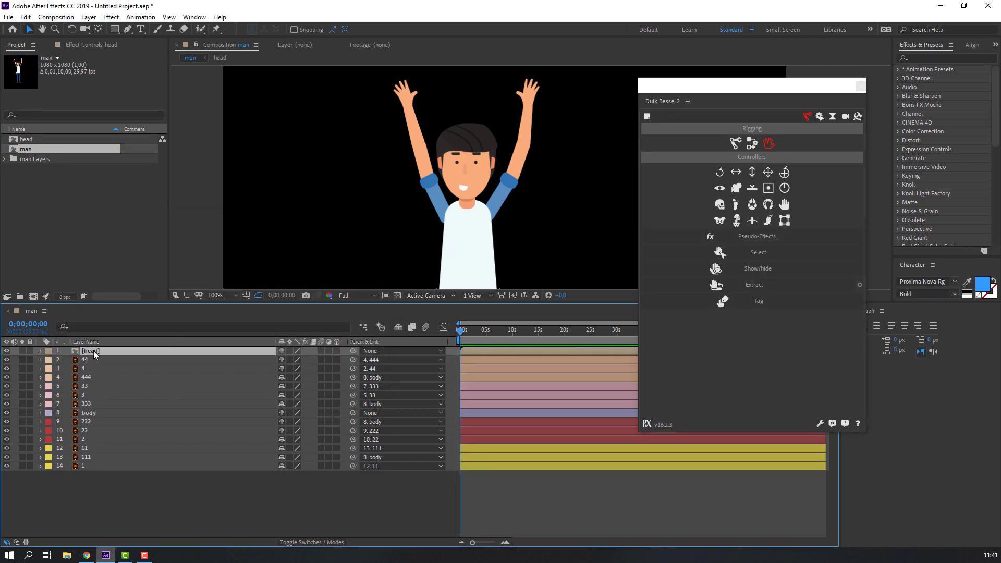
- Inside the head composition, add a null object and parent all five face layers to it
{"action": "double_click", "coordinate": [91, 351]}
{"action": "scroll", "coordinate": [429, 192], "scroll_direction": "down", "scroll_amount": 2}
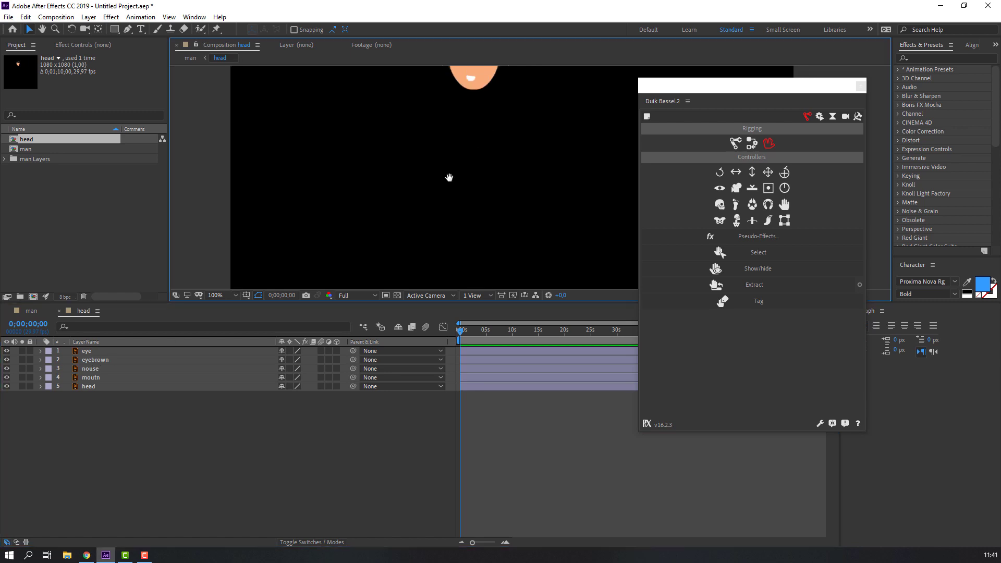
{"action": "right_click", "coordinate": [97, 421]}
{"action": "mouse_move", "coordinate": [179, 427]}
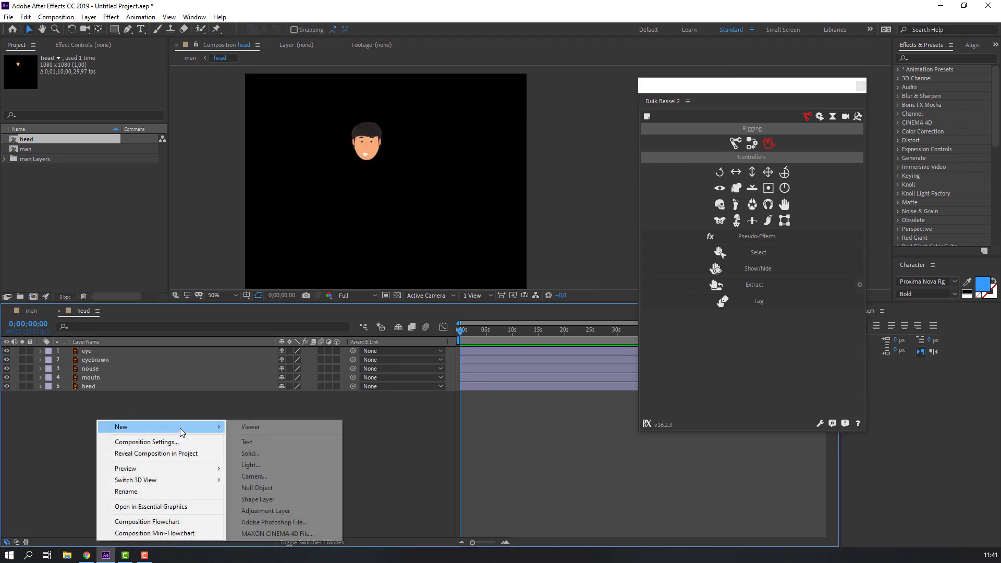
{"action": "left_click", "coordinate": [263, 487]}
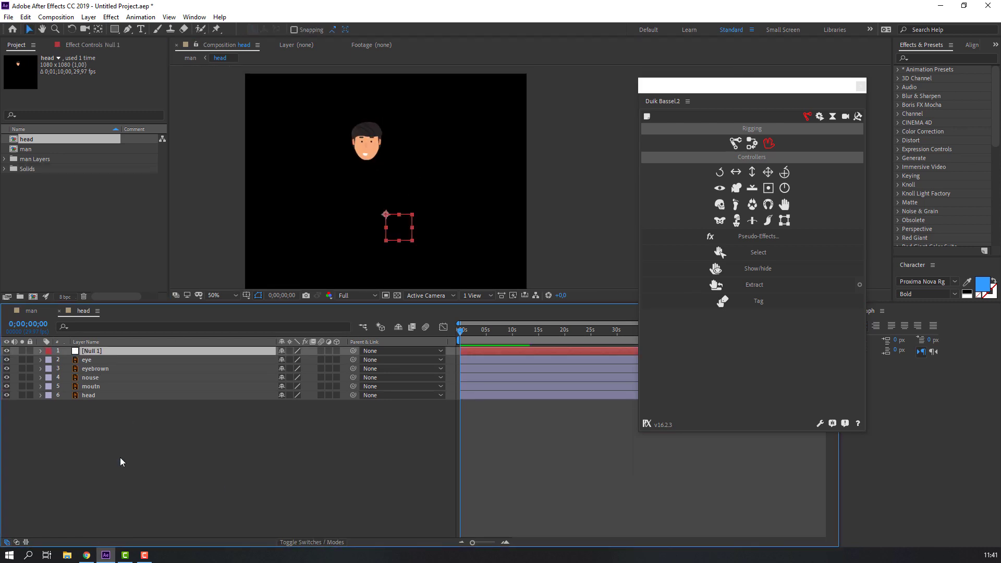
{"action": "left_click_drag", "start_coordinate": [110, 448], "coordinate": [92, 359]}
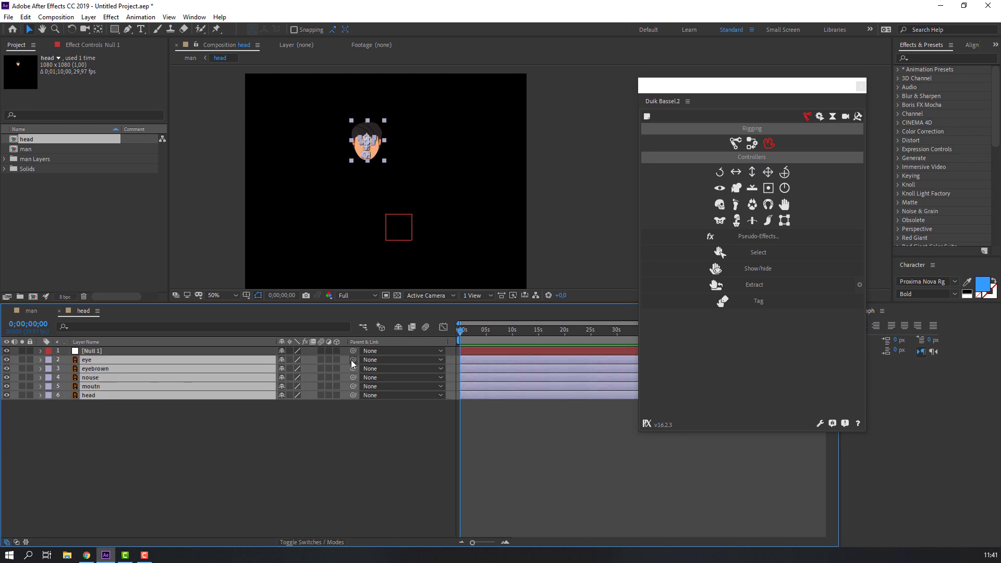
{"action": "left_click_drag", "start_coordinate": [270, 360], "coordinate": [88, 351]}
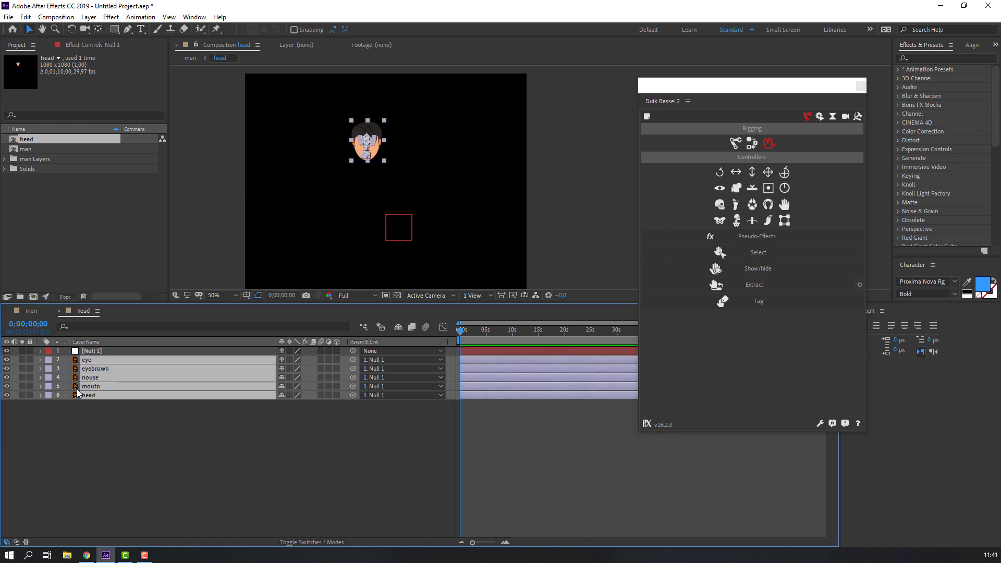
- Scale the null to 573% and move it so the enlarged head sits centred in the composition
{"action": "left_click", "coordinate": [96, 351]}
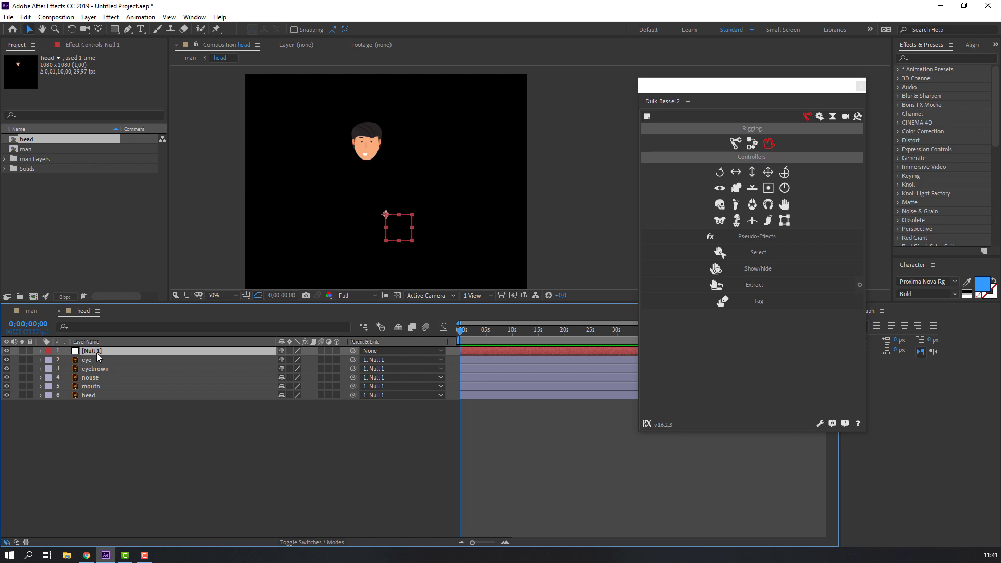
{"action": "key", "text": "s"}
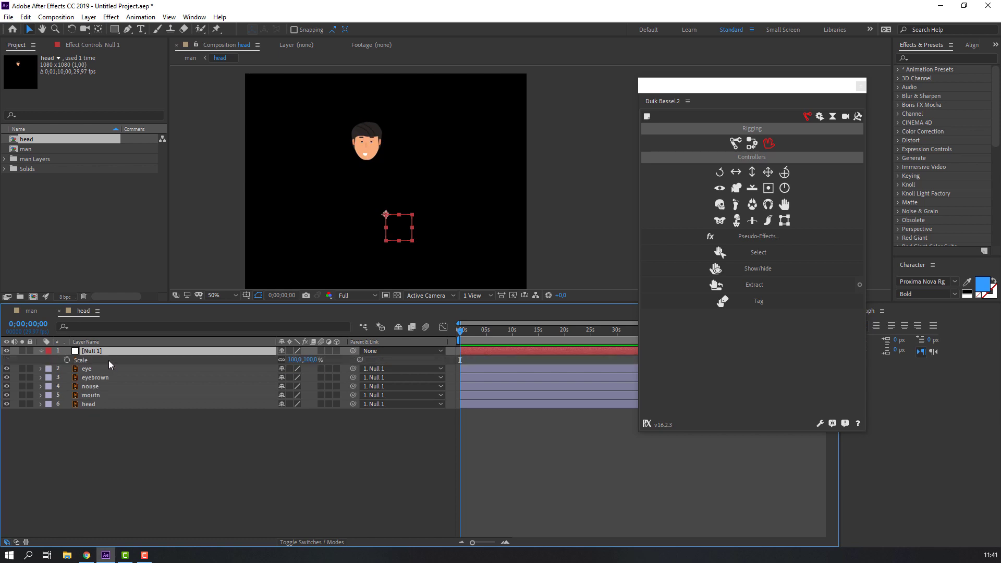
{"action": "left_click_drag", "start_coordinate": [295, 363], "coordinate": [376, 362]}
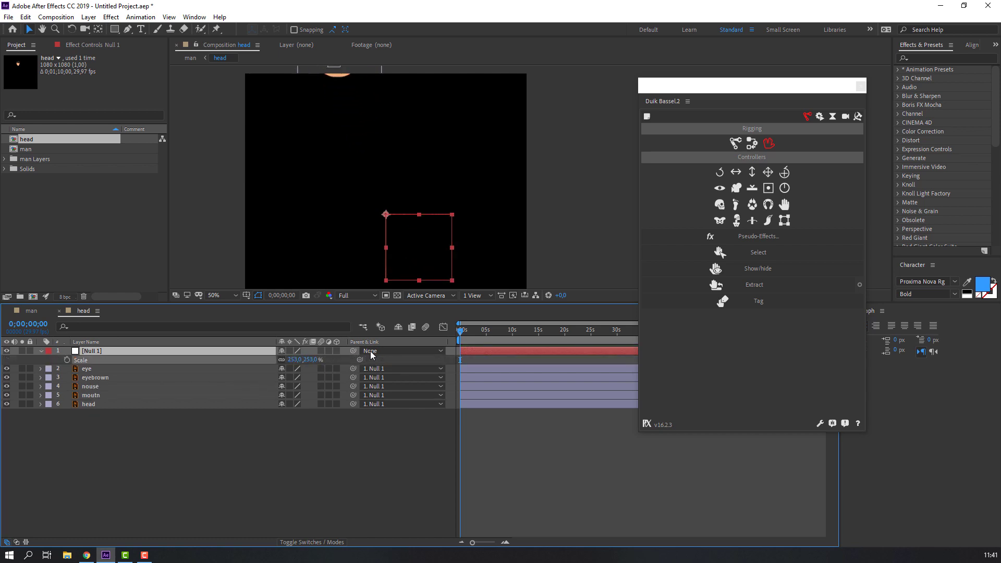
{"action": "key", "text": "comma"}
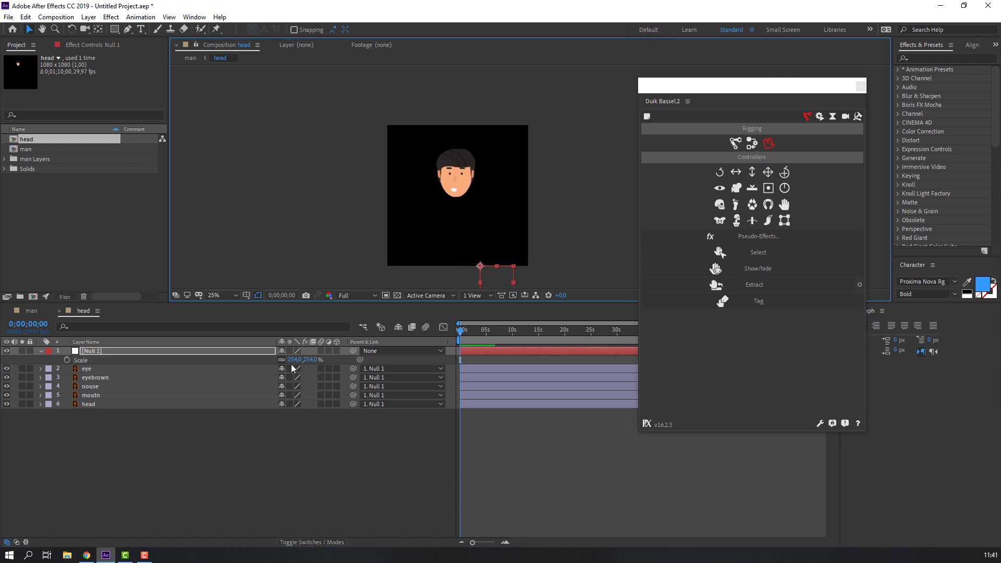
{"action": "left_click_drag", "start_coordinate": [292, 359], "coordinate": [457, 360]}
{"action": "left_click_drag", "start_coordinate": [523, 272], "coordinate": [557, 388]}
- Delete the null and turn on continuous rasterization for all five face layers
{"action": "left_click", "coordinate": [92, 352]}
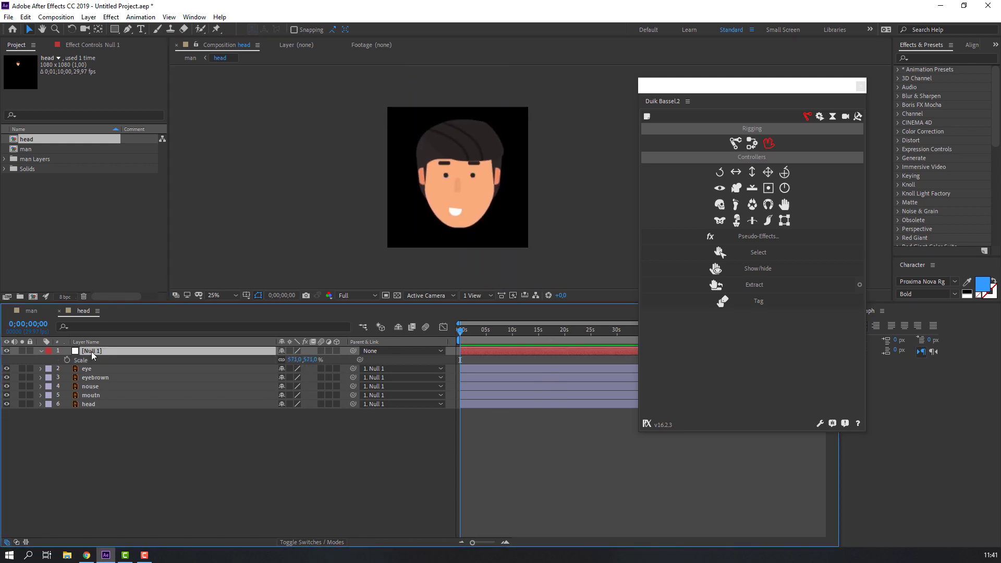
{"action": "key", "text": "Delete"}
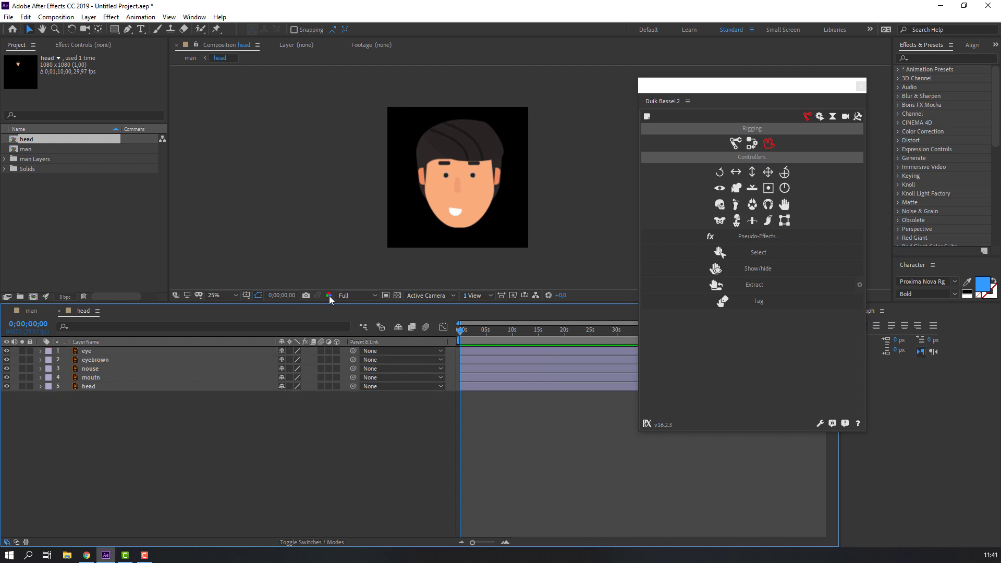
{"action": "scroll", "coordinate": [442, 186], "scroll_direction": "up", "scroll_amount": 2}
{"action": "left_click_drag", "start_coordinate": [315, 198], "coordinate": [319, 190]}
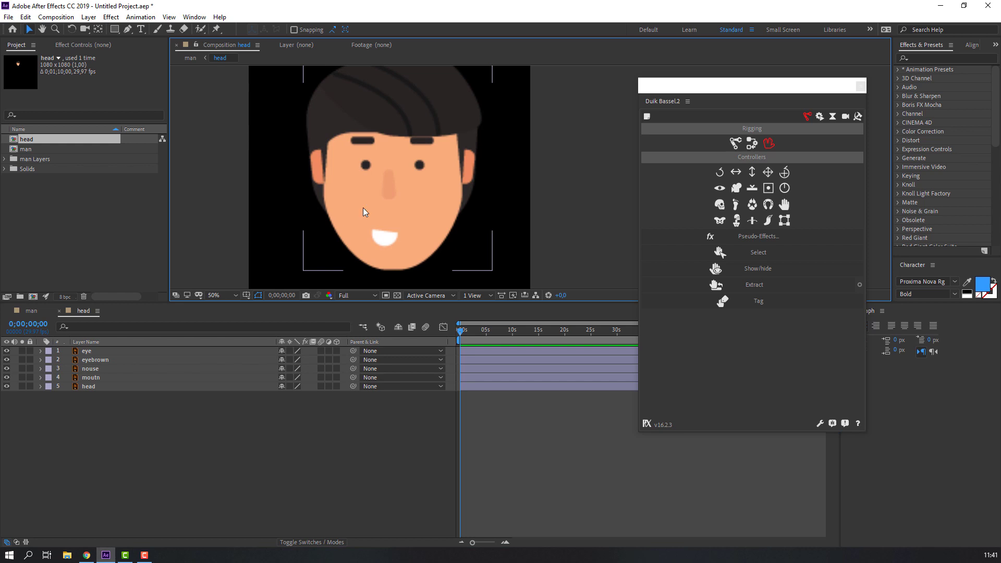
{"action": "scroll", "coordinate": [365, 214], "scroll_direction": "up", "scroll_amount": 2}
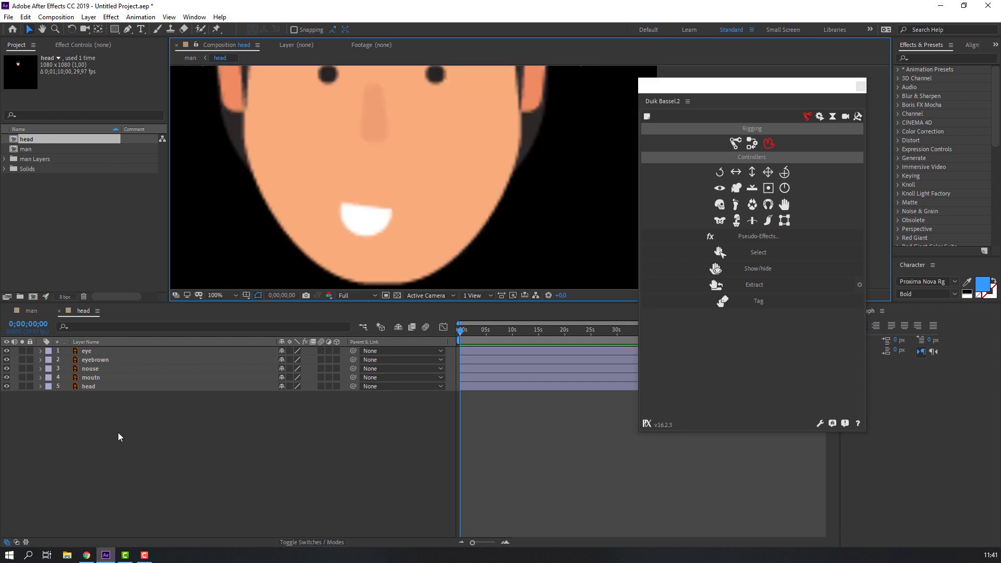
{"action": "left_click_drag", "start_coordinate": [93, 448], "coordinate": [99, 349]}
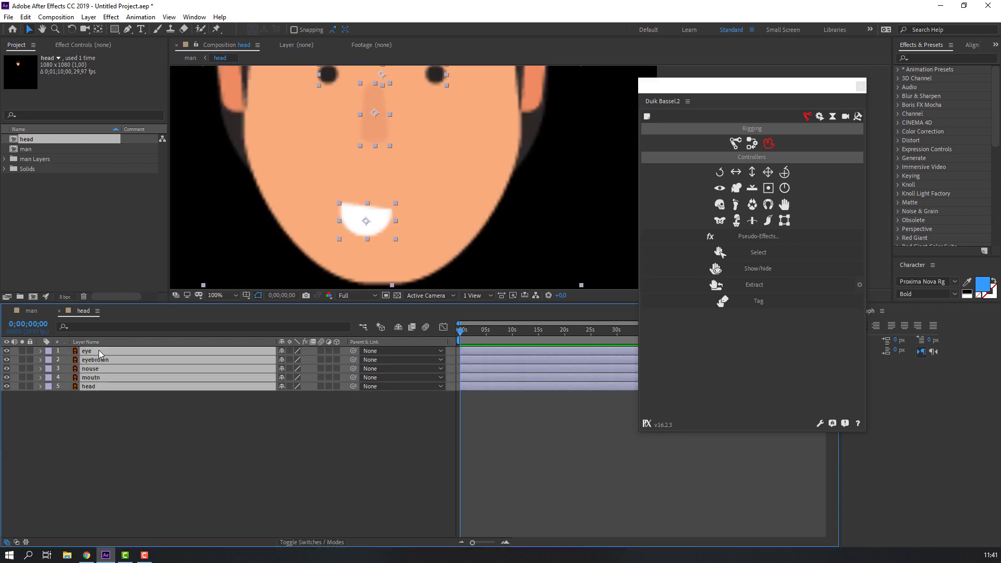
{"action": "left_click", "coordinate": [288, 350]}
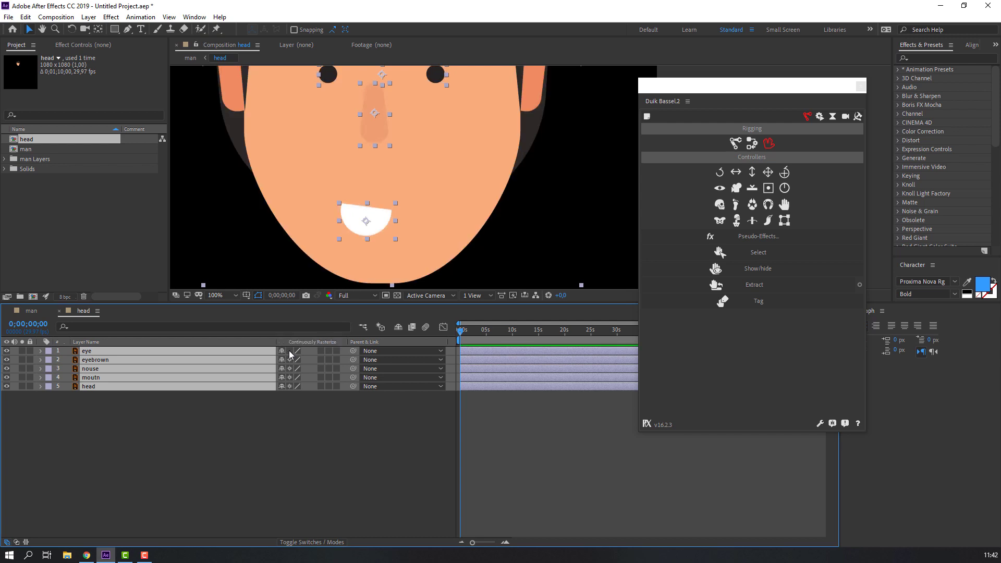
{"action": "left_click", "coordinate": [138, 445]}
{"action": "scroll", "coordinate": [328, 162], "scroll_direction": "down", "scroll_amount": 2}
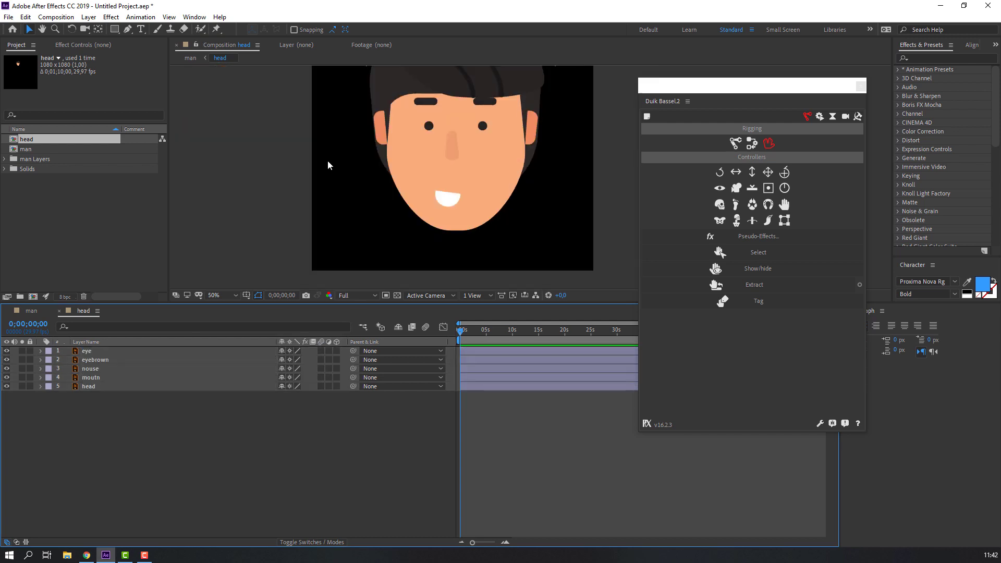
- In the man composition, scale the head layer to 18% and position it on the character's neck
{"action": "left_click", "coordinate": [30, 311]}
{"action": "scroll", "coordinate": [469, 209], "scroll_direction": "down", "scroll_amount": 3}
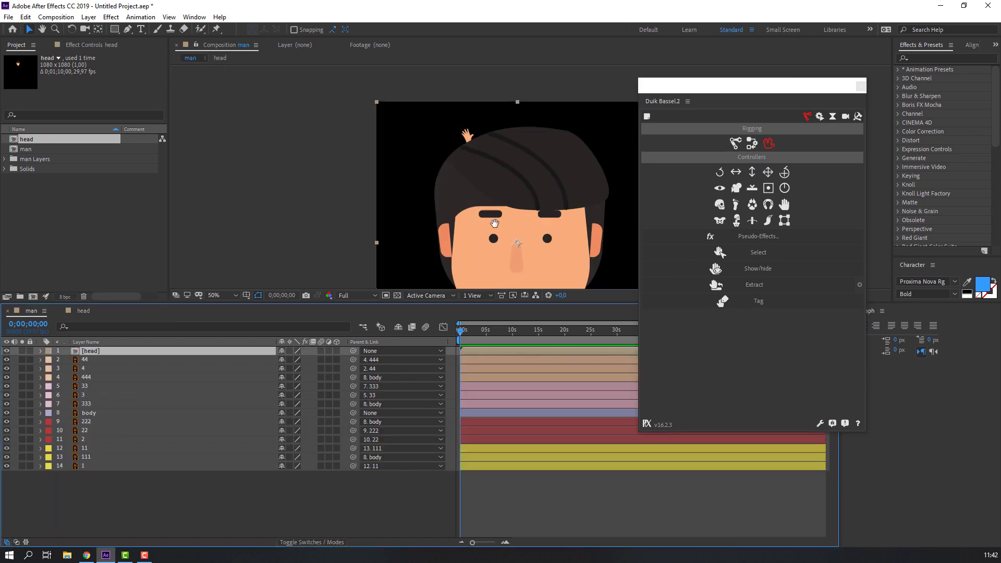
{"action": "left_click_drag", "start_coordinate": [494, 223], "coordinate": [348, 136]}
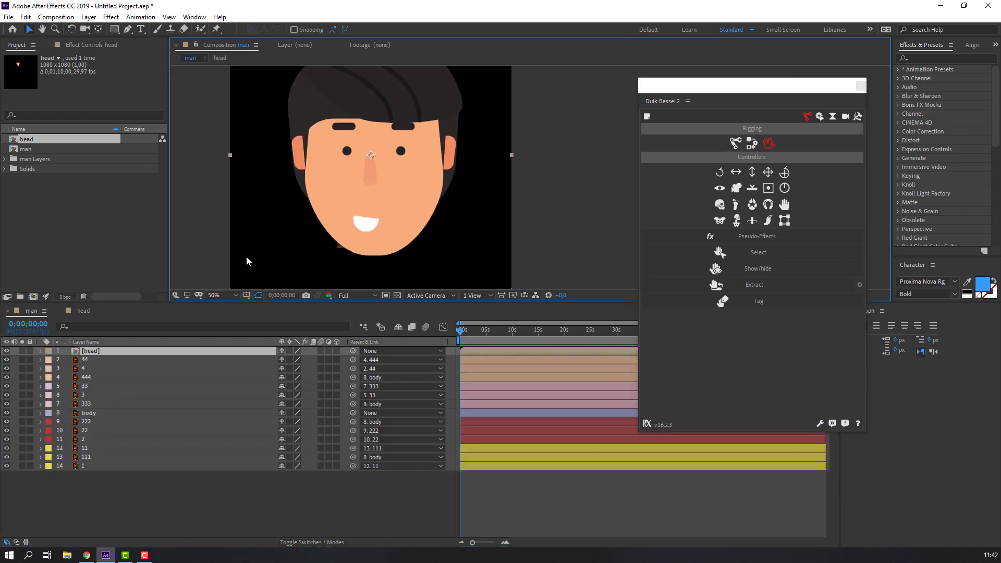
{"action": "left_click", "coordinate": [93, 353]}
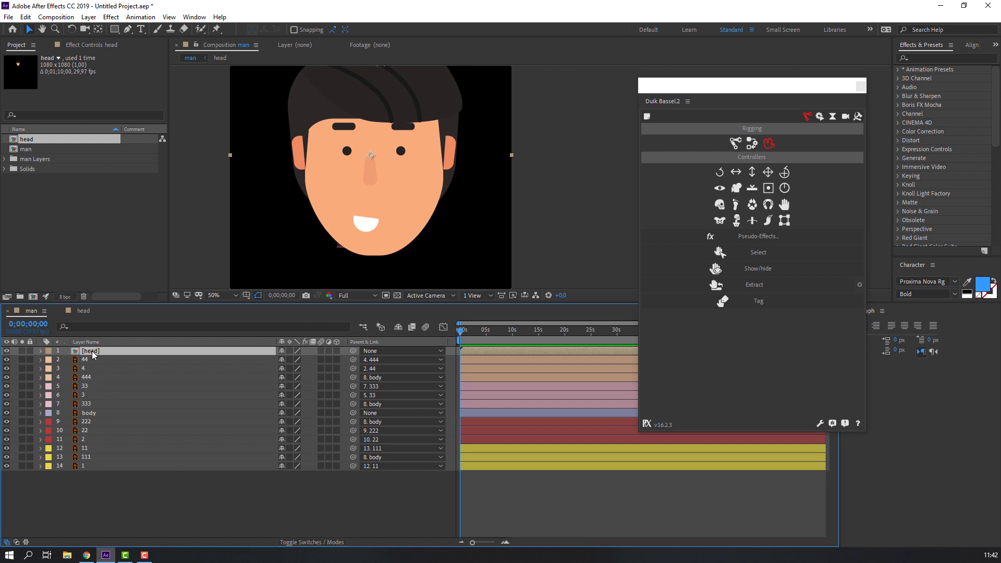
{"action": "key", "text": "s"}
{"action": "left_click_drag", "start_coordinate": [298, 360], "coordinate": [248, 355]}
{"action": "left_click_drag", "start_coordinate": [346, 174], "coordinate": [387, 162]}
{"action": "scroll", "coordinate": [342, 153], "scroll_direction": "up", "scroll_amount": 4}
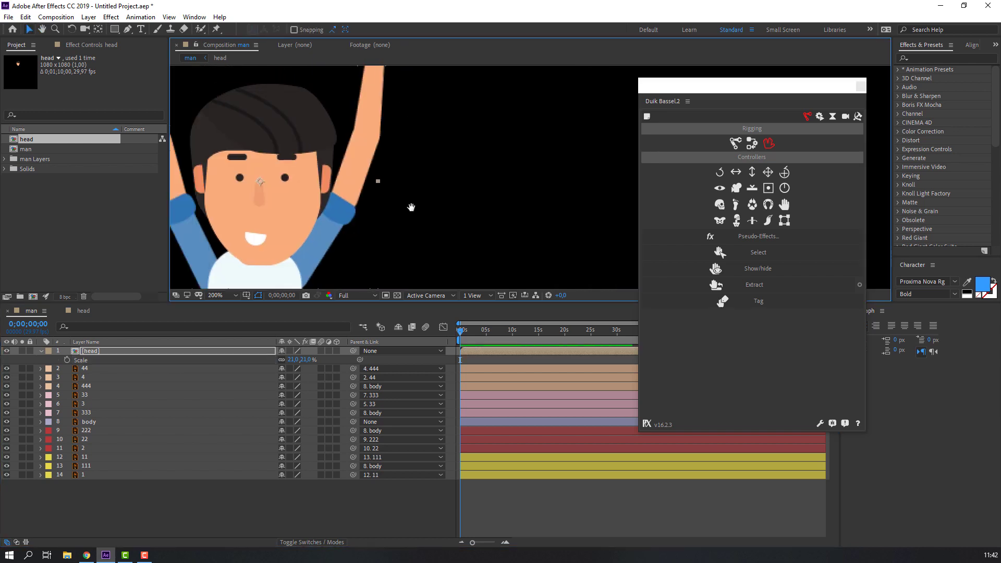
{"action": "left_click_drag", "start_coordinate": [411, 207], "coordinate": [479, 160]}
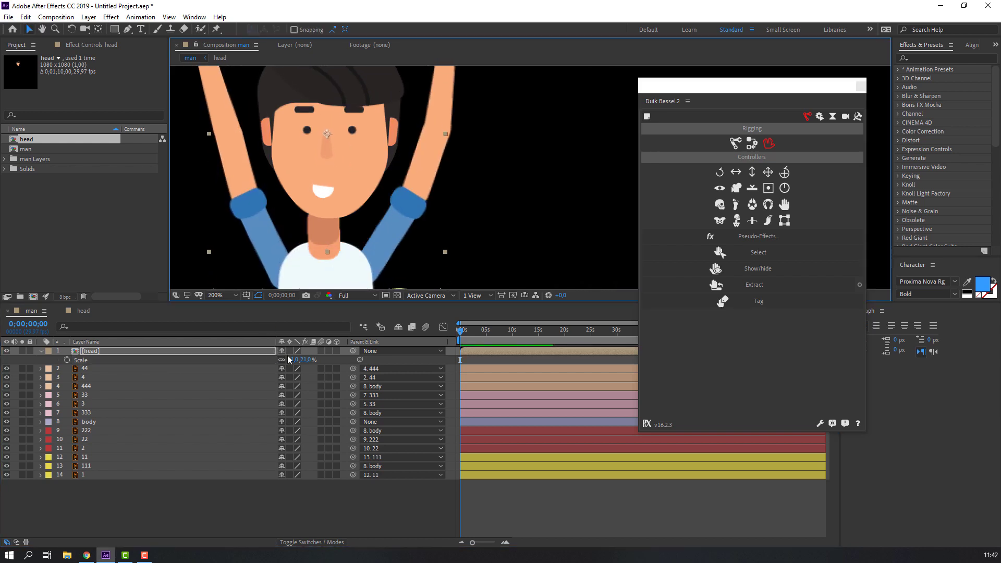
{"action": "left_click_drag", "start_coordinate": [293, 362], "coordinate": [295, 350]}
{"action": "left_click_drag", "start_coordinate": [327, 161], "coordinate": [320, 206]}
{"action": "left_click_drag", "start_coordinate": [318, 189], "coordinate": [319, 193]}
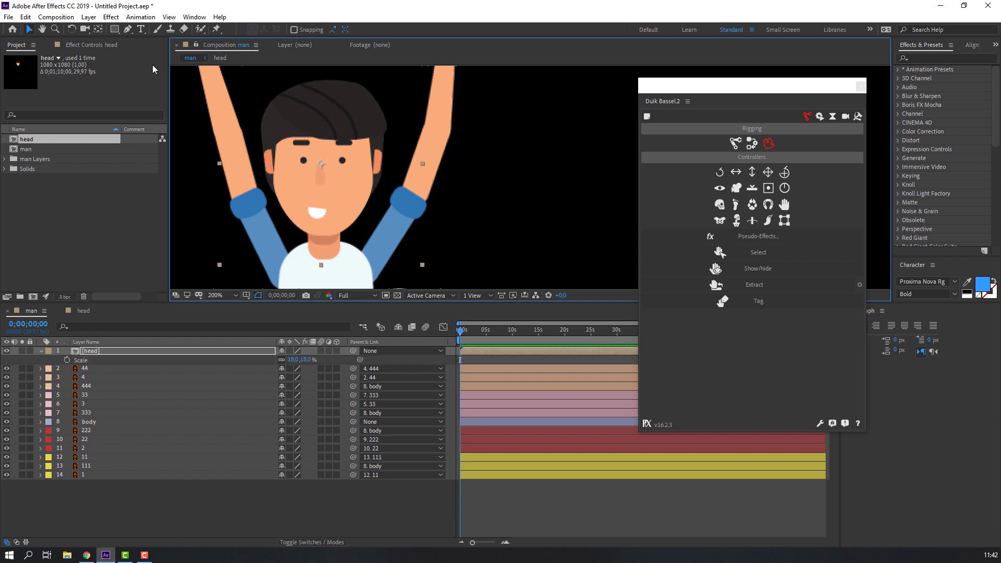
- Move the head layer's anchor point down to the neck, just below the chin
{"action": "left_click", "coordinate": [97, 30]}
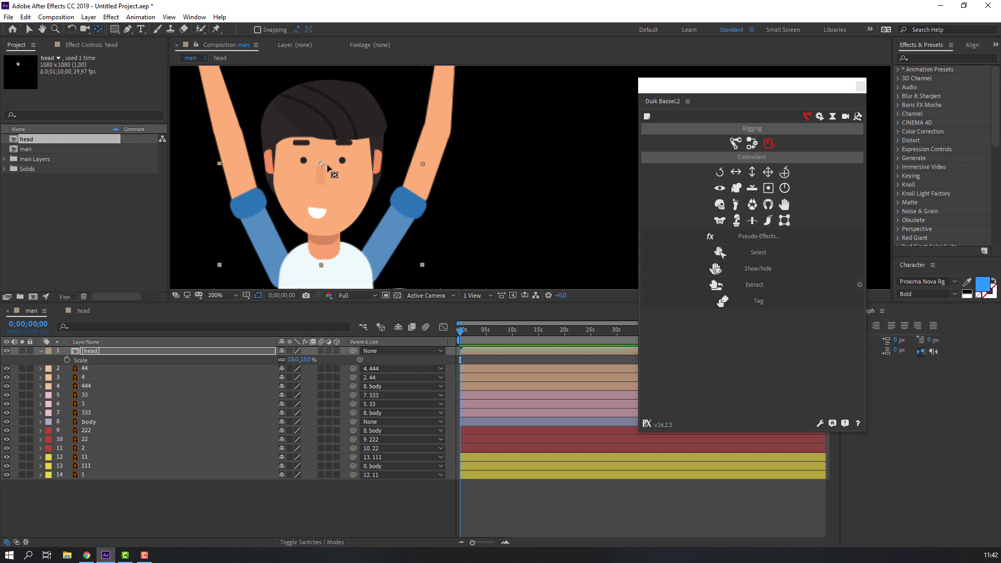
{"action": "left_click_drag", "start_coordinate": [321, 164], "coordinate": [326, 227]}
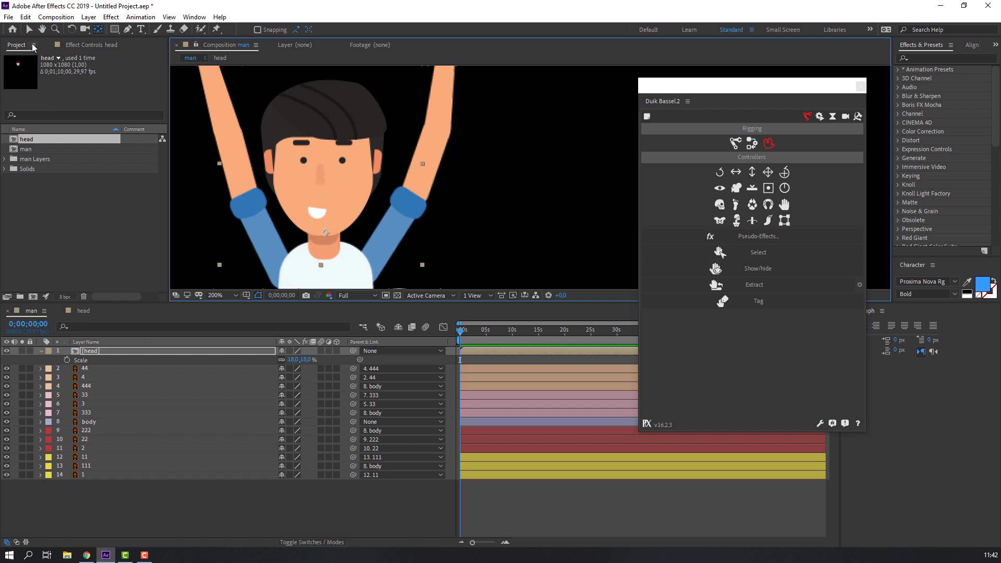
{"action": "left_click", "coordinate": [28, 31]}
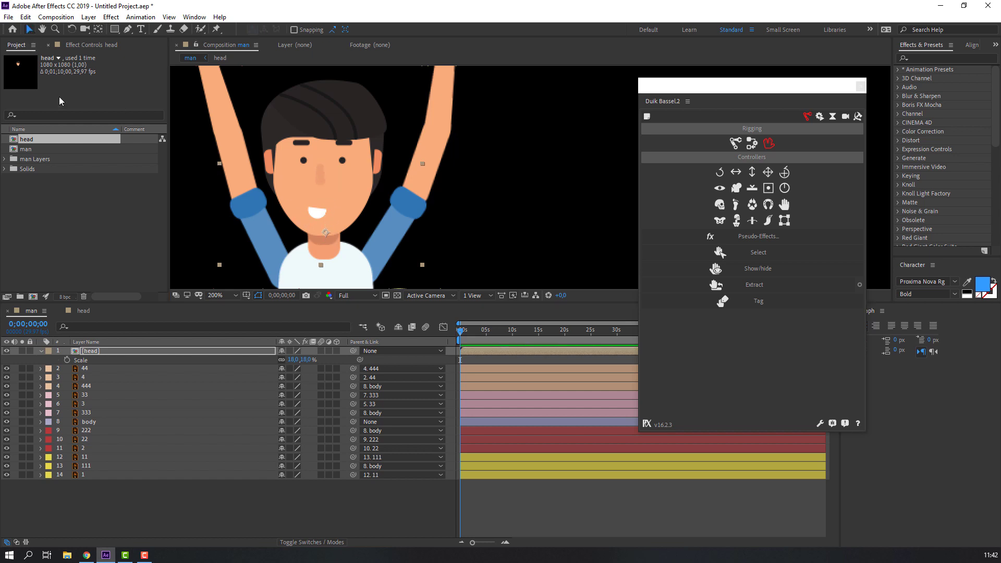
- Test the head layer's rotation around the neck and return it to 0°
{"action": "left_click", "coordinate": [41, 352]}
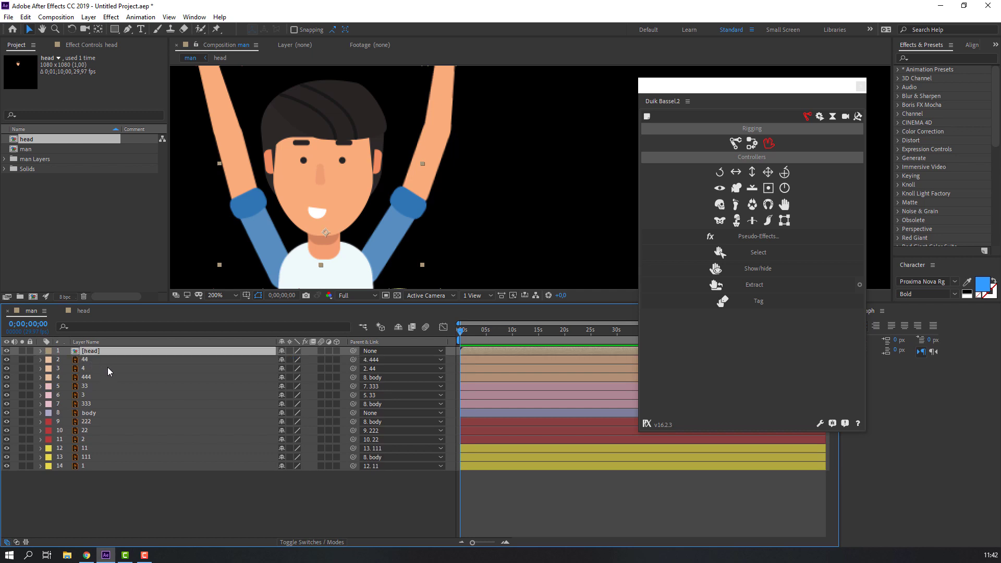
{"action": "key", "text": "r"}
{"action": "left_click_drag", "start_coordinate": [295, 363], "coordinate": [256, 375]}
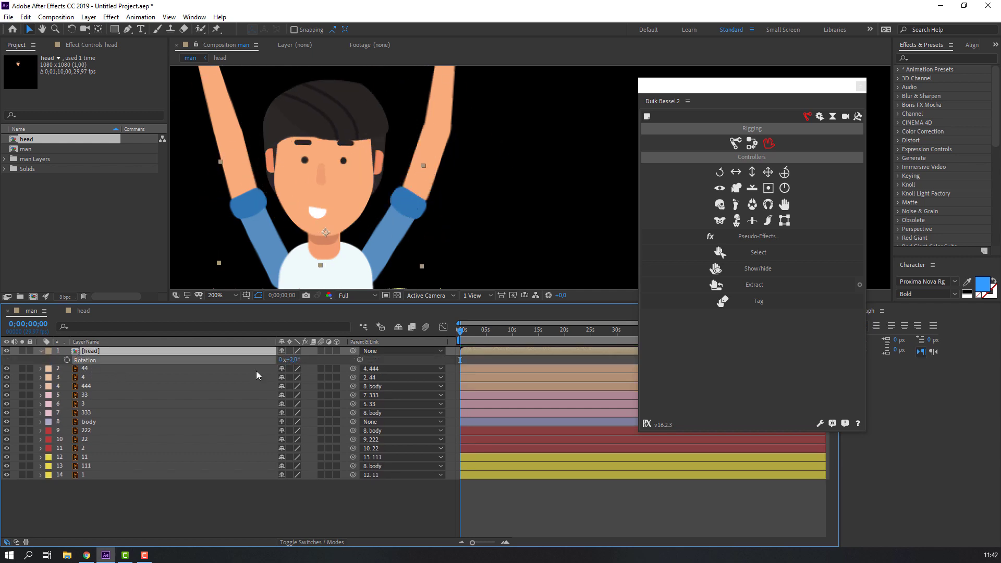
{"action": "left_click", "coordinate": [42, 351]}
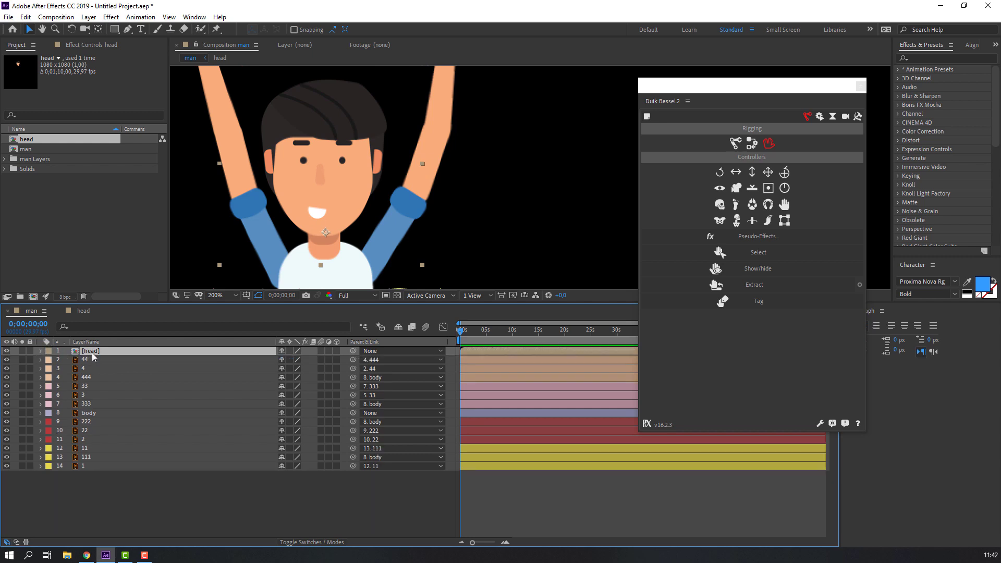
- Parent the head layer to the body layer
{"action": "left_click_drag", "start_coordinate": [353, 351], "coordinate": [96, 412]}
{"action": "scroll", "coordinate": [292, 201], "scroll_direction": "down", "scroll_amount": 1}
{"action": "left_click_drag", "start_coordinate": [290, 200], "coordinate": [258, 112]}
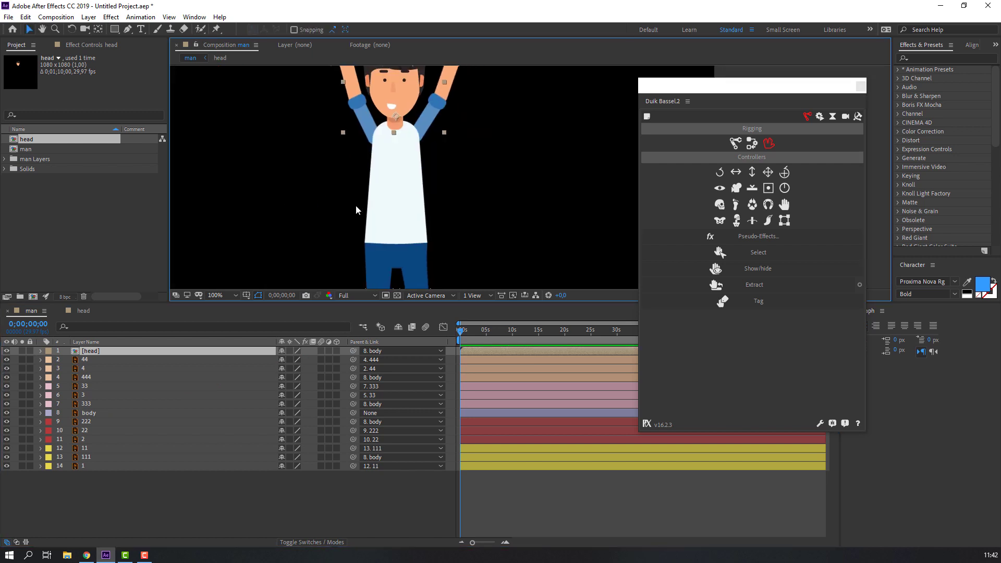
{"action": "left_click_drag", "start_coordinate": [356, 205], "coordinate": [324, 190]}
- Move the body layer to test that its parented parts follow, and undo the move
{"action": "left_click", "coordinate": [370, 170]}
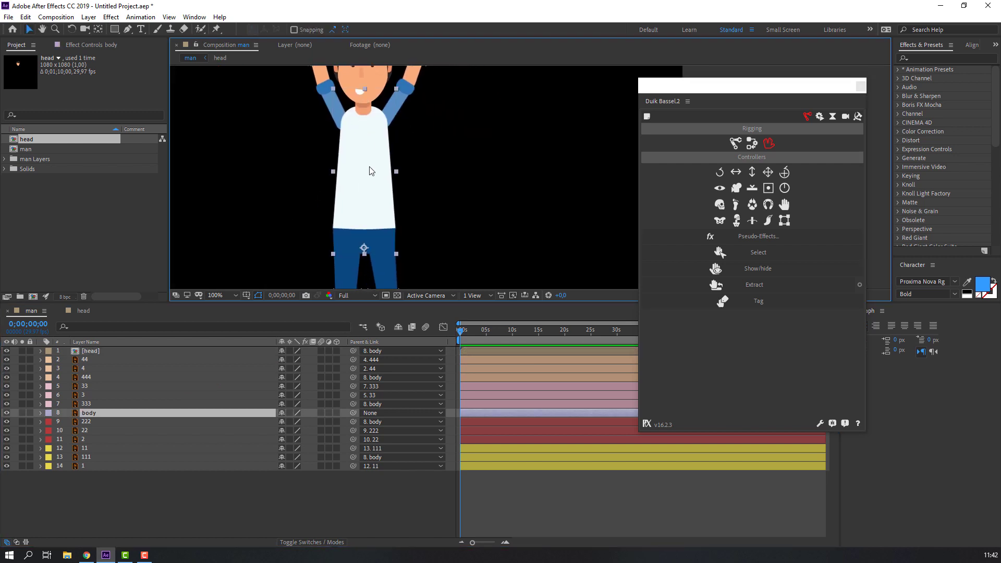
{"action": "scroll", "coordinate": [326, 199], "scroll_direction": "down", "scroll_amount": 2}
{"action": "left_click_drag", "start_coordinate": [451, 192], "coordinate": [473, 187]}
{"action": "key", "text": "ctrl+z"}
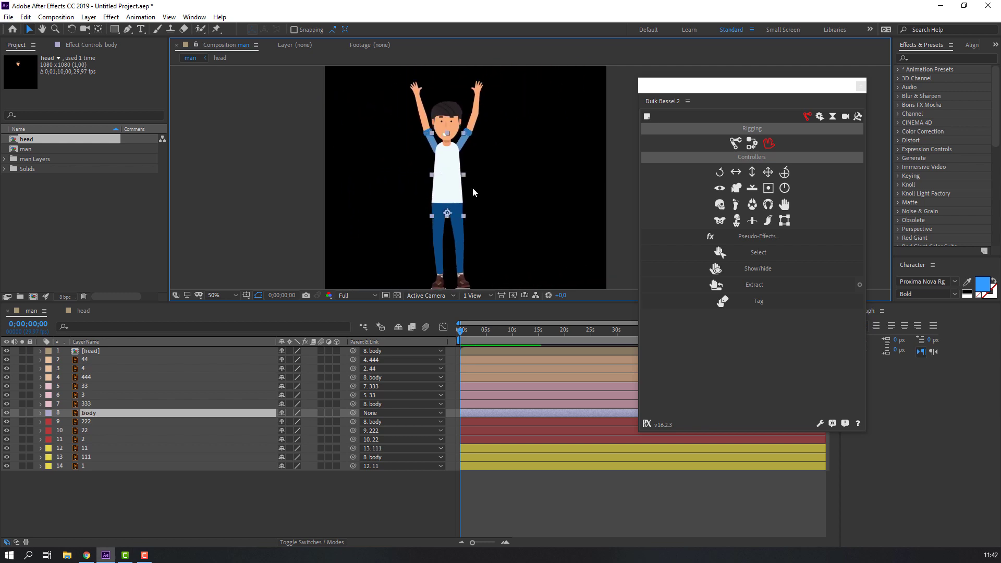
- Apply Duik's Auto-rig & IK to the arm layers 1, 11 and 111, and collapse the new controller layer
{"action": "left_click_drag", "start_coordinate": [376, 182], "coordinate": [329, 180]}
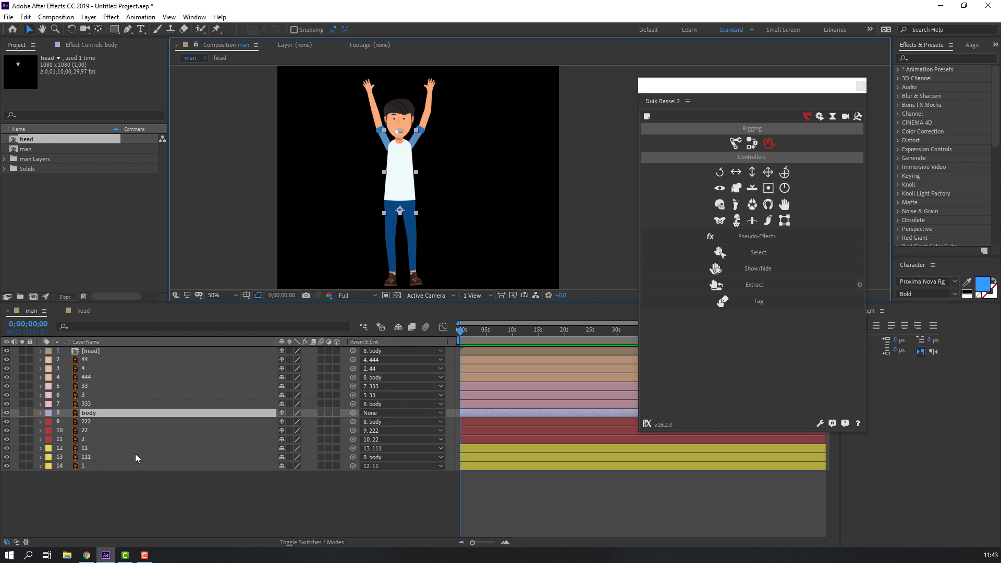
{"action": "left_click_drag", "start_coordinate": [82, 488], "coordinate": [93, 448]}
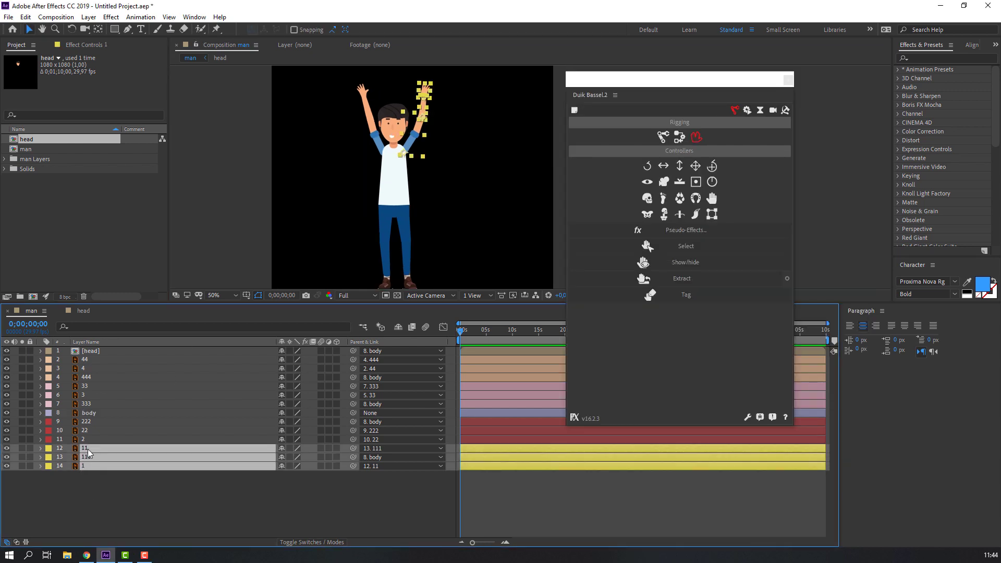
{"action": "left_click", "coordinate": [679, 138]}
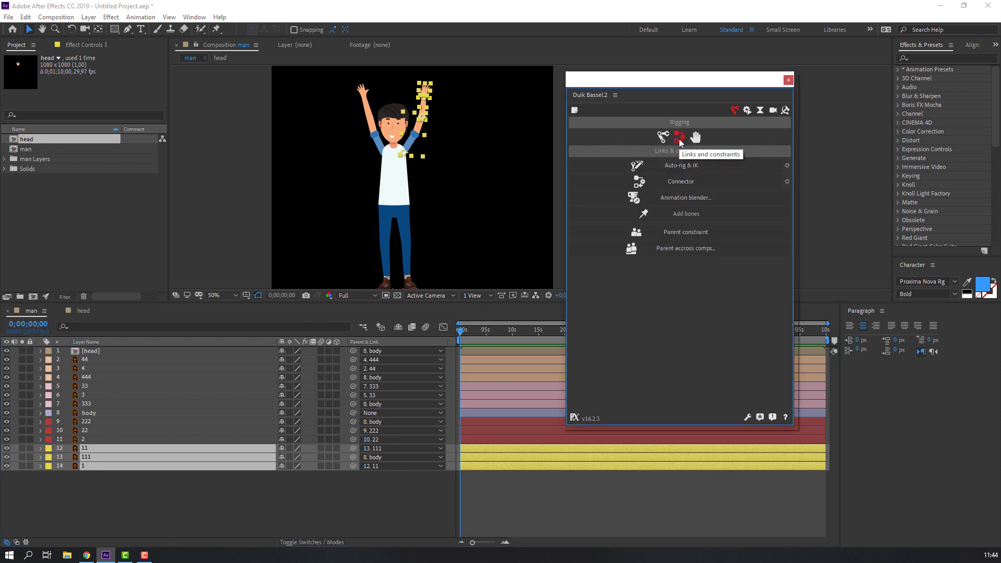
{"action": "left_click", "coordinate": [695, 167]}
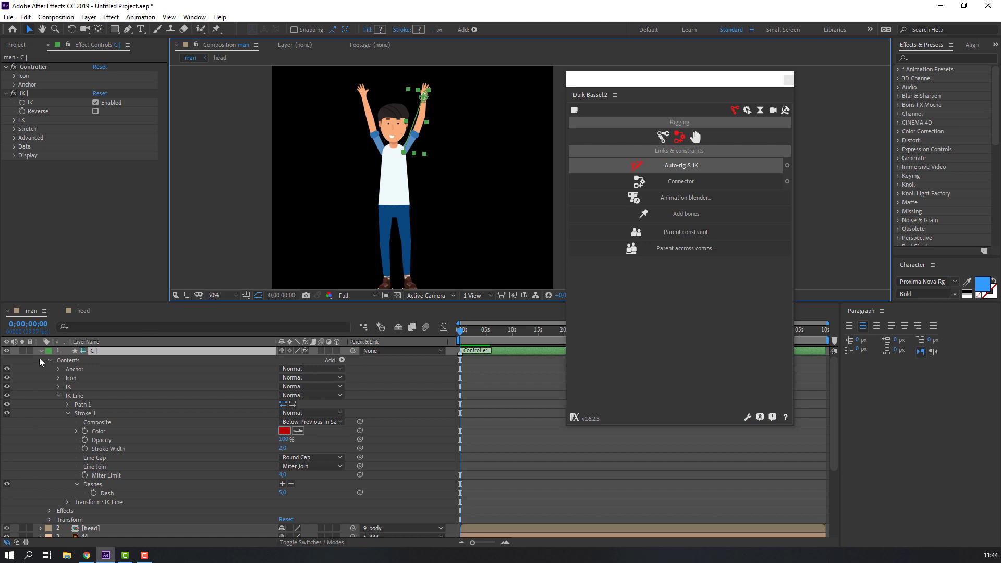
{"action": "left_click", "coordinate": [41, 352]}
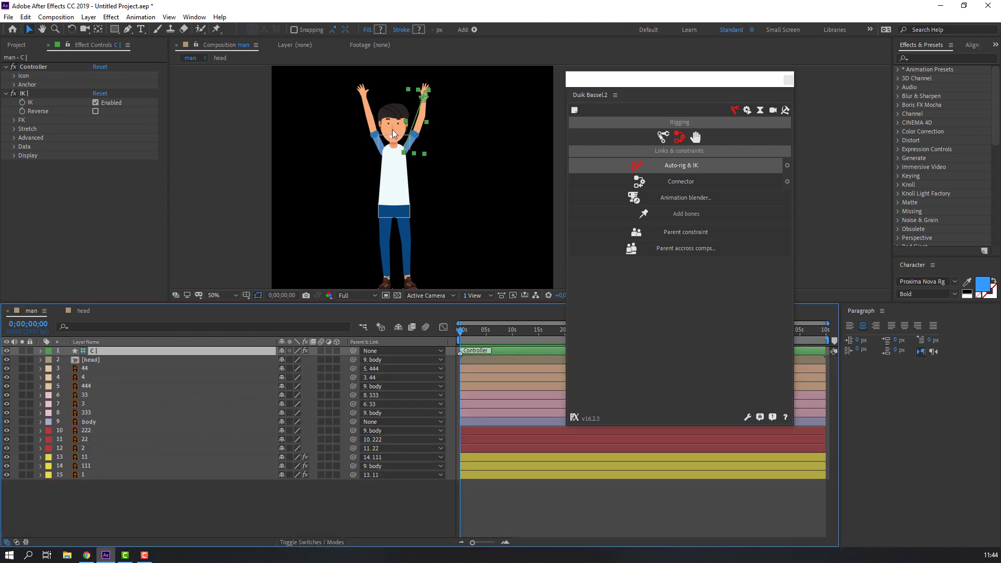
- Test the first arm's IK by moving its hand controller, and restore the original pose
{"action": "scroll", "coordinate": [443, 163], "scroll_direction": "up", "scroll_amount": 2}
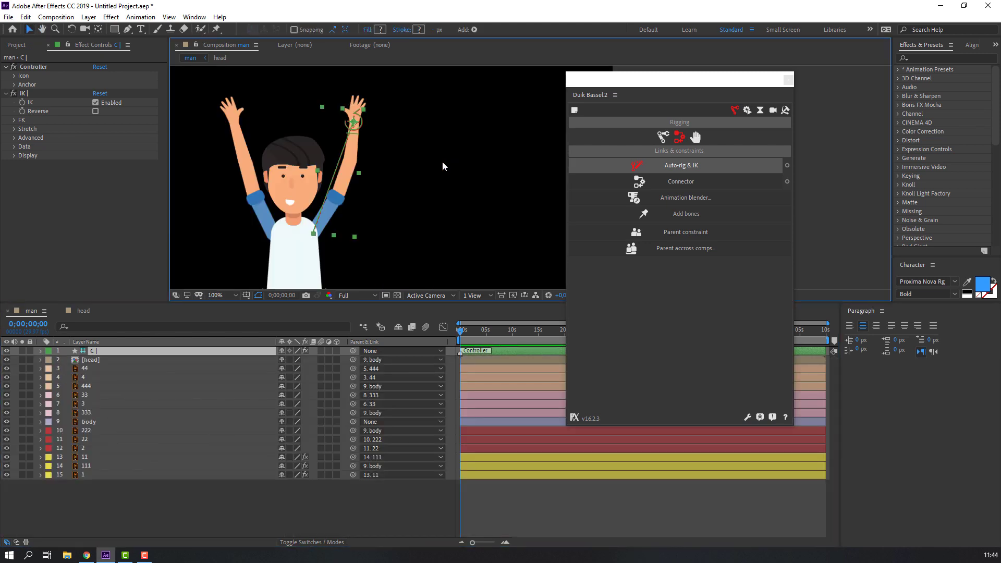
{"action": "left_click", "coordinate": [417, 170]}
{"action": "left_click", "coordinate": [360, 121]}
{"action": "mouse_move", "coordinate": [358, 119]}
{"action": "left_mouse_down"}
{"action": "mouse_move", "coordinate": [373, 159]}
{"action": "mouse_move", "coordinate": [355, 128]}
{"action": "mouse_move", "coordinate": [406, 165]}
{"action": "mouse_move", "coordinate": [359, 167]}
{"action": "mouse_move", "coordinate": [399, 117]}
{"action": "mouse_move", "coordinate": [362, 142]}
{"action": "mouse_move", "coordinate": [373, 128]}
{"action": "left_mouse_up"}
{"action": "key", "text": "space"}
{"action": "left_click_drag", "start_coordinate": [205, 200], "coordinate": [292, 175]}
{"action": "key", "text": "space"}
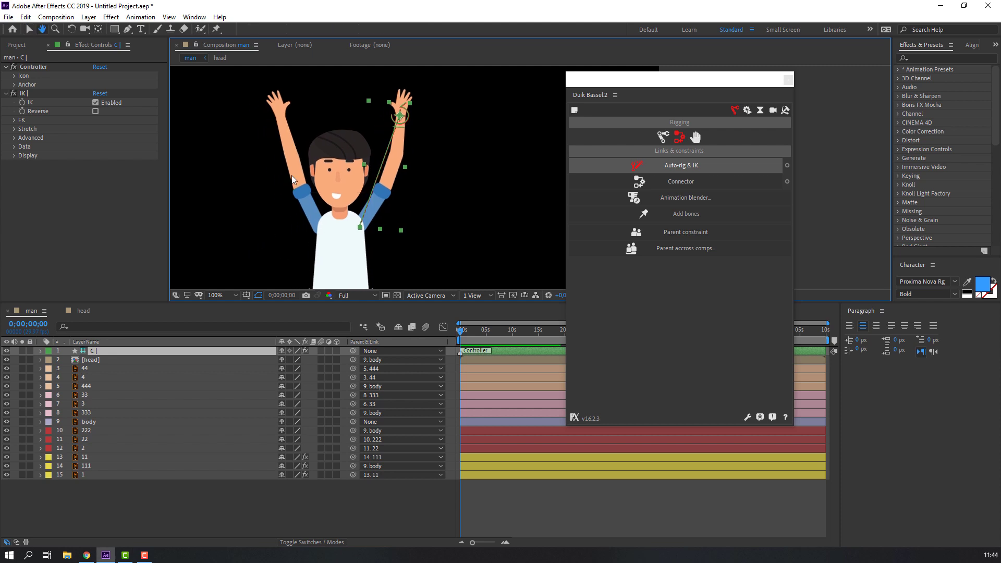
{"action": "key", "text": "v"}
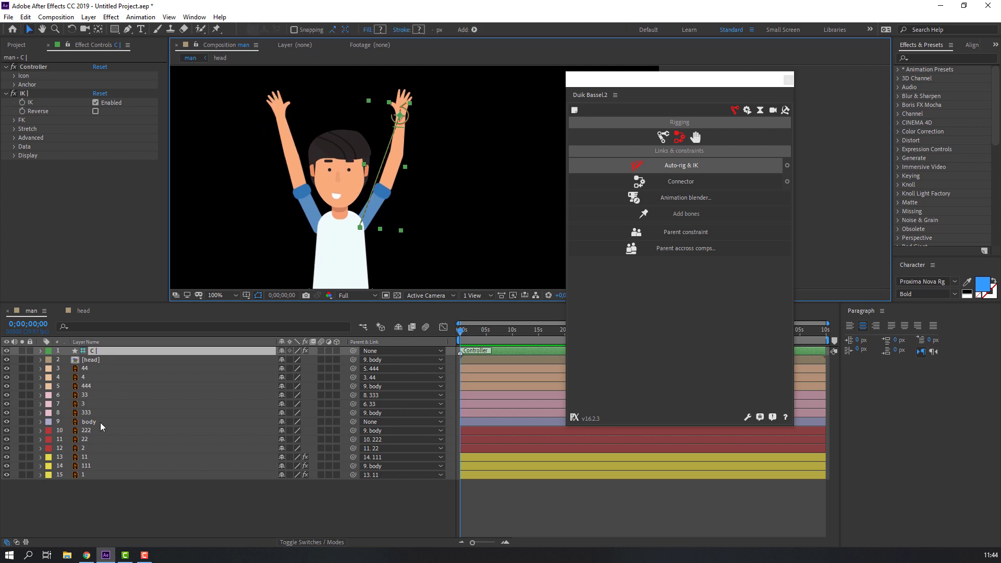
- Apply Auto-rig & IK to the other arm's layers 2, 22 and 222, and collapse the new controller layer
{"action": "left_click", "coordinate": [87, 449]}
{"action": "left_click", "coordinate": [86, 439], "text": "ctrl"}
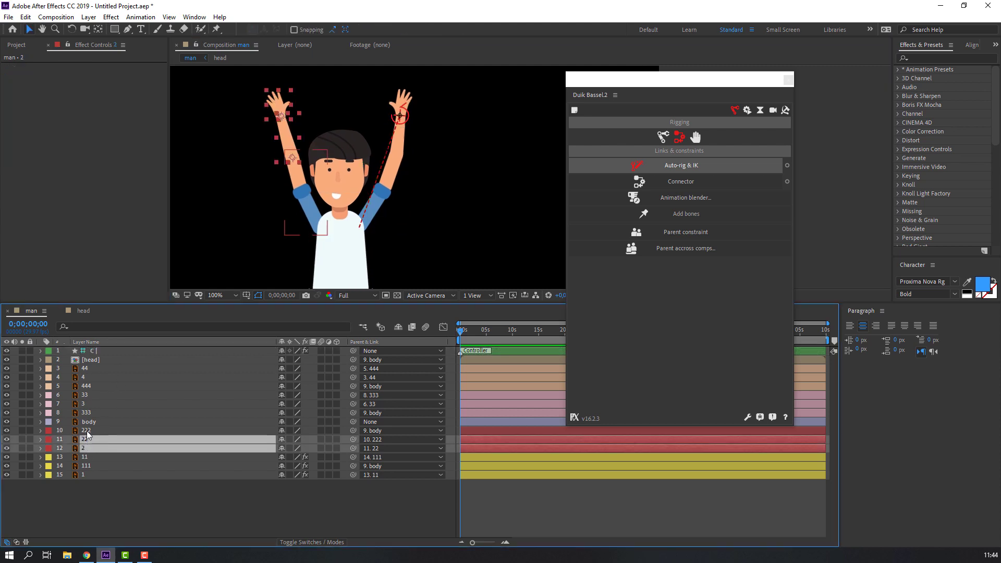
{"action": "left_click", "coordinate": [87, 430], "text": "ctrl"}
{"action": "key", "text": "space"}
{"action": "left_click_drag", "start_coordinate": [267, 218], "coordinate": [276, 208]}
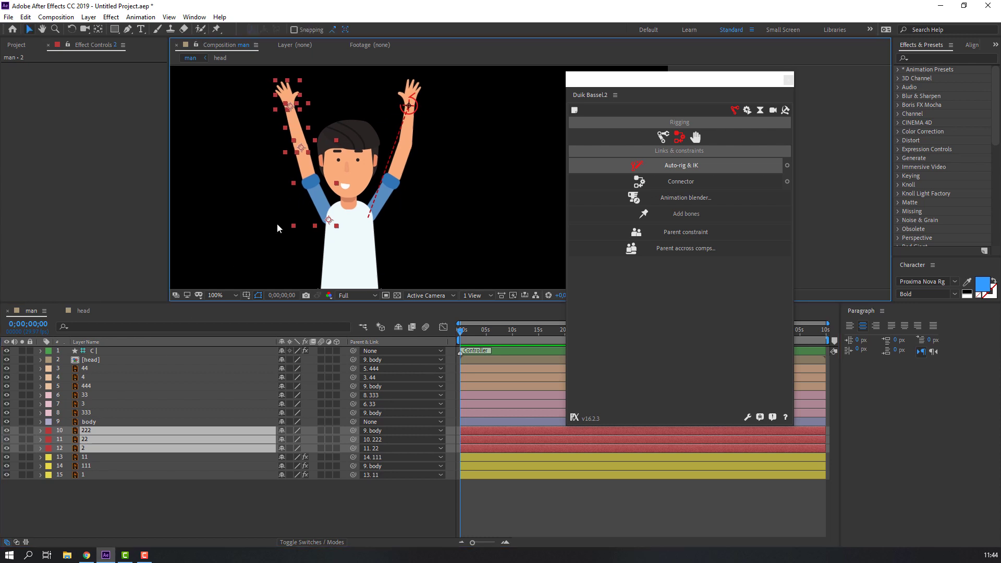
{"action": "left_click", "coordinate": [677, 167]}
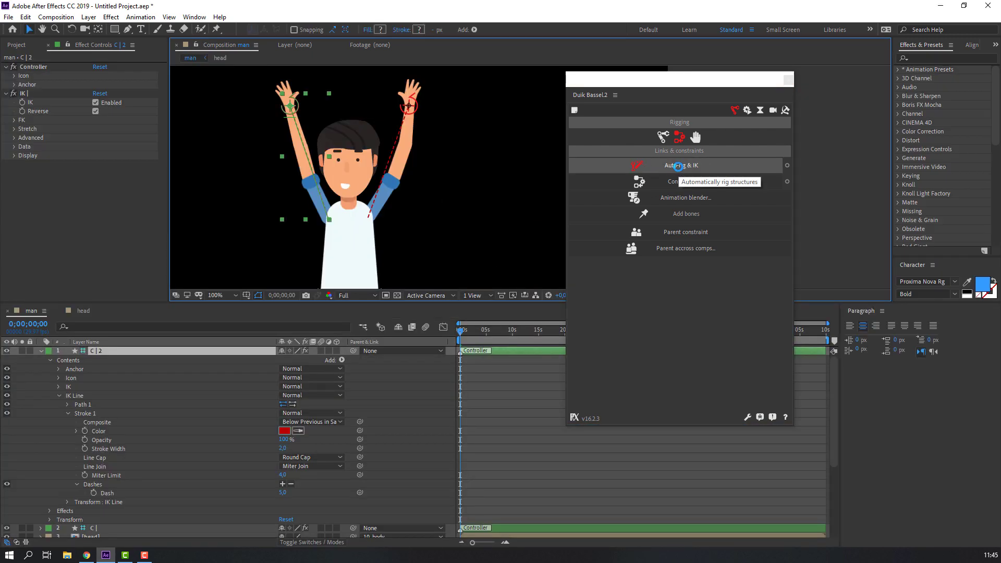
{"action": "left_click", "coordinate": [42, 352]}
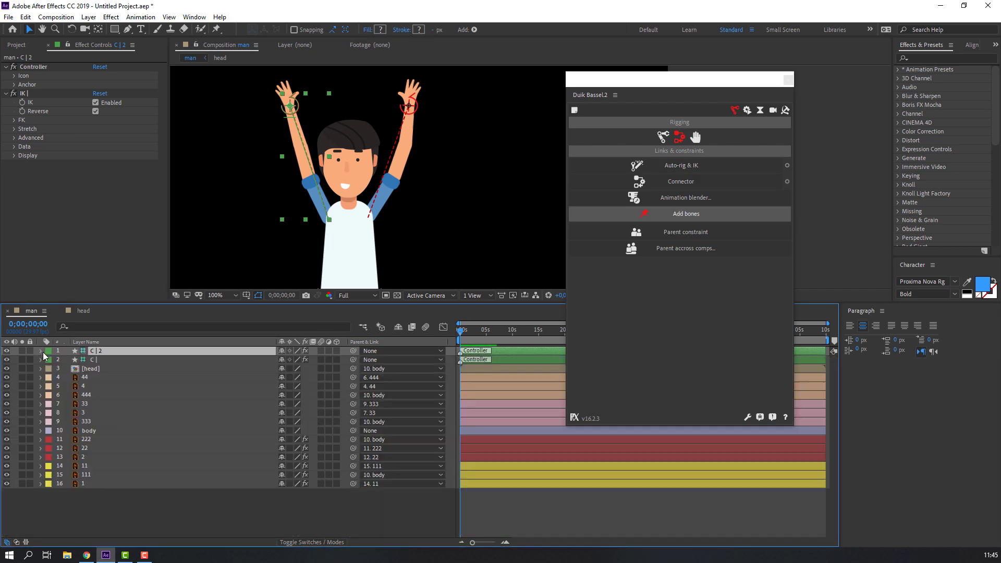
- Test the second arm's bend by moving its hand controller towards the head, and undo the move
{"action": "left_click", "coordinate": [242, 147]}
{"action": "left_click", "coordinate": [294, 106]}
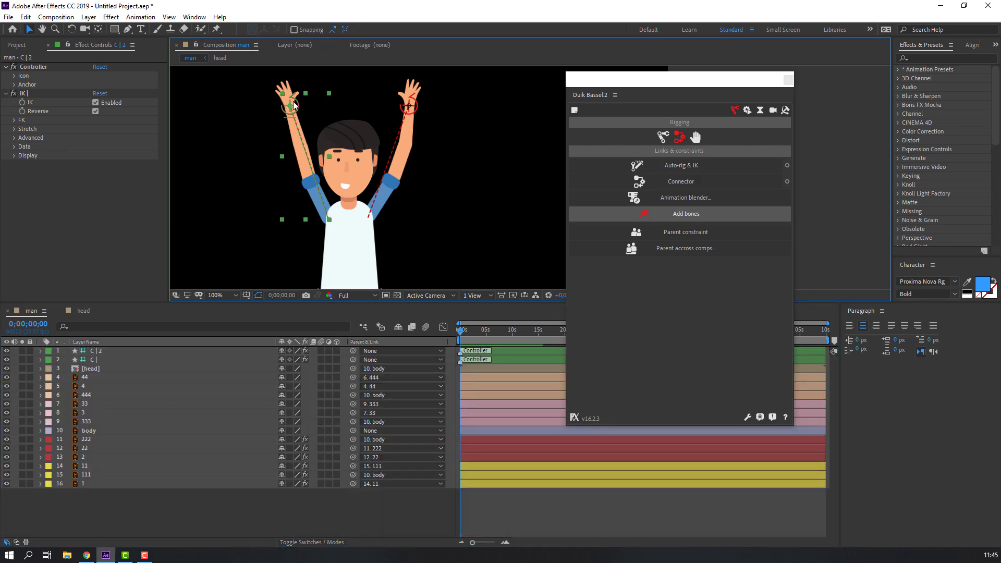
{"action": "left_click_drag", "start_coordinate": [295, 103], "coordinate": [319, 121]}
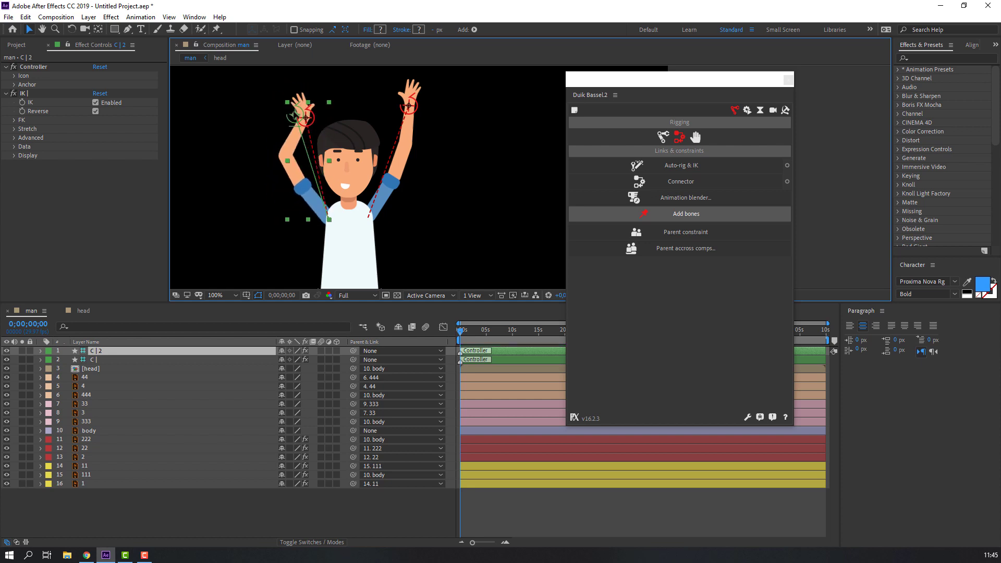
{"action": "key", "text": "ctrl+z"}
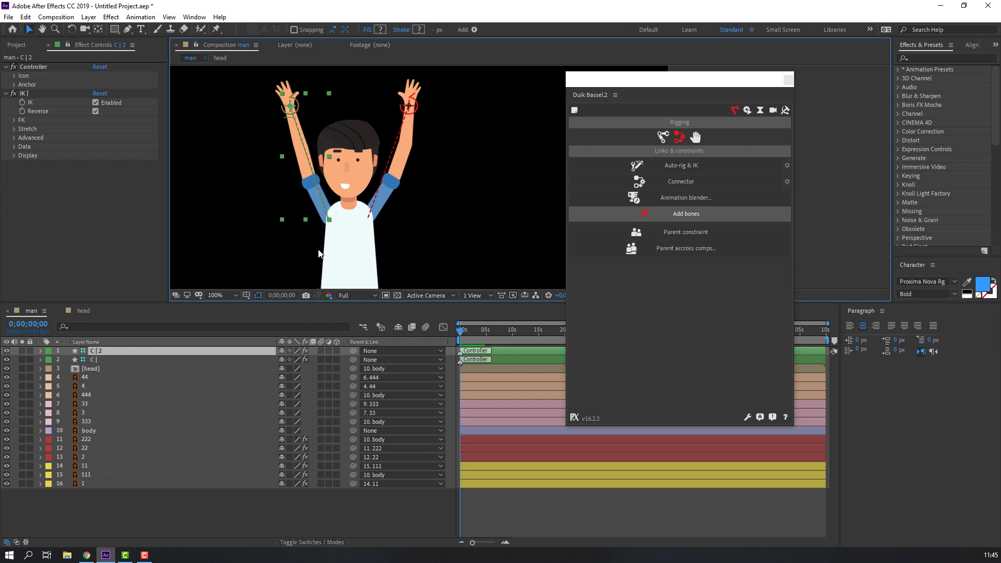
- Apply Auto-rig & IK to the leg layers 4, 44 and 444, and test the ankle controller, undoing the test move
{"action": "scroll", "coordinate": [313, 245], "scroll_direction": "down", "scroll_amount": 10}
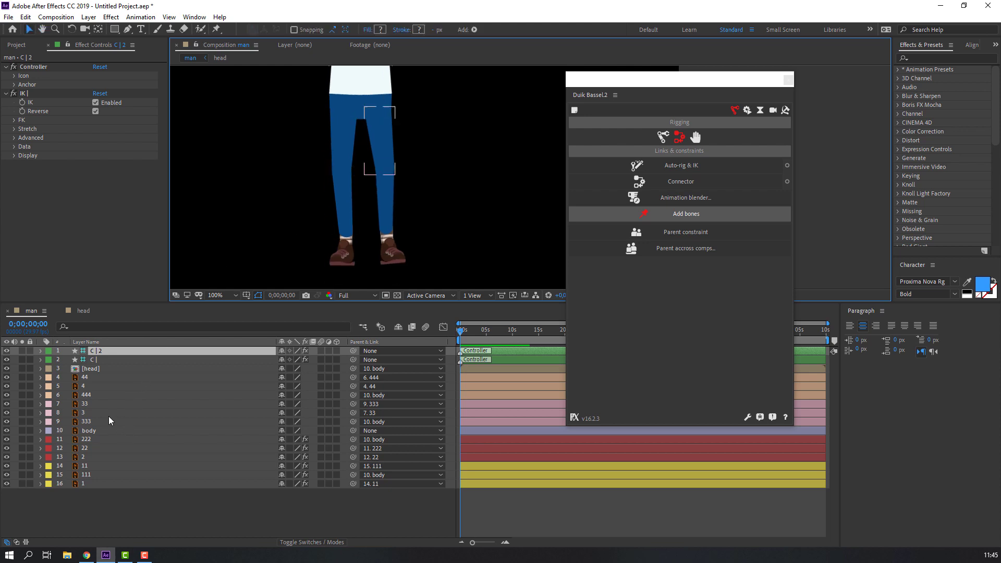
{"action": "left_click", "coordinate": [86, 386]}
{"action": "left_click", "coordinate": [87, 377], "text": "ctrl"}
{"action": "left_click", "coordinate": [87, 395], "text": "ctrl"}
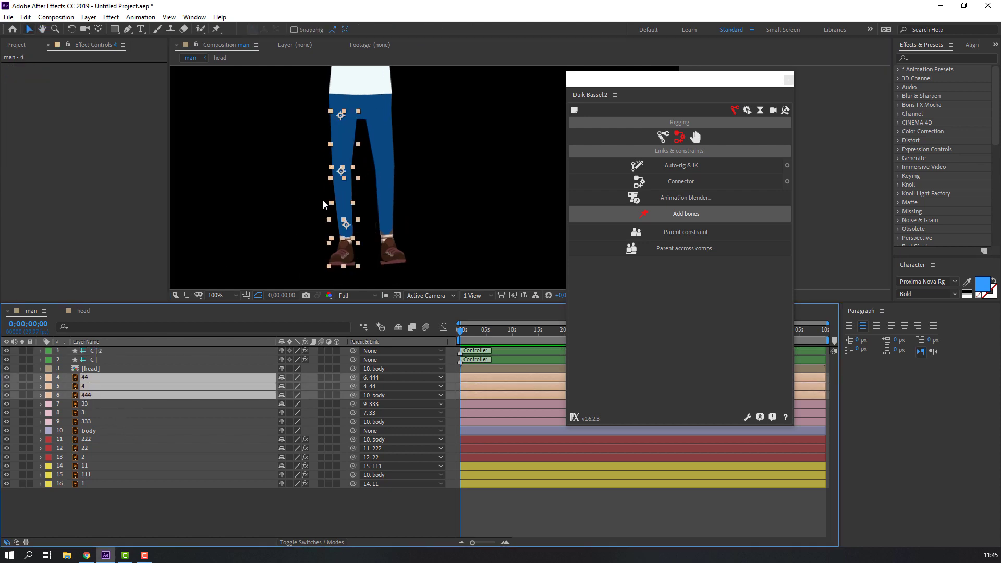
{"action": "left_click", "coordinate": [681, 167]}
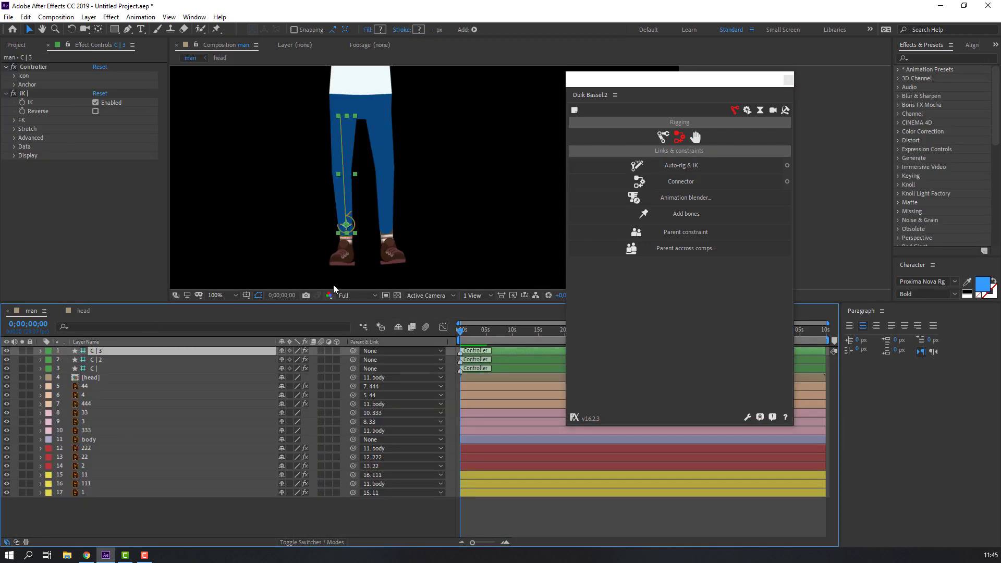
{"action": "mouse_move", "coordinate": [349, 238]}
{"action": "left_mouse_down"}
{"action": "mouse_move", "coordinate": [339, 223]}
{"action": "mouse_move", "coordinate": [348, 220]}
{"action": "mouse_move", "coordinate": [335, 229]}
{"action": "mouse_move", "coordinate": [364, 230]}
{"action": "mouse_move", "coordinate": [329, 229]}
{"action": "mouse_move", "coordinate": [347, 223]}
{"action": "left_mouse_up"}
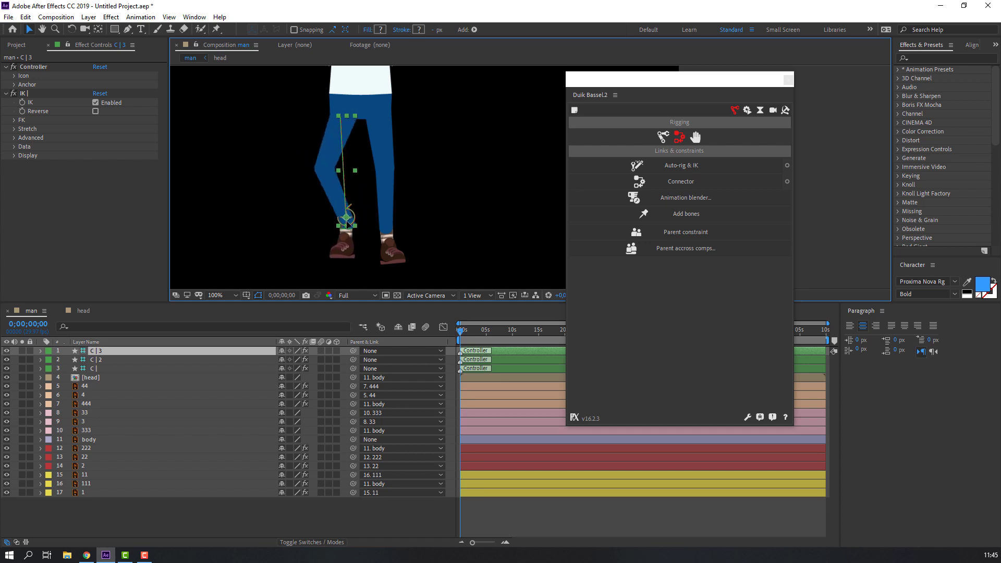
{"action": "key", "text": "ctrl+z"}
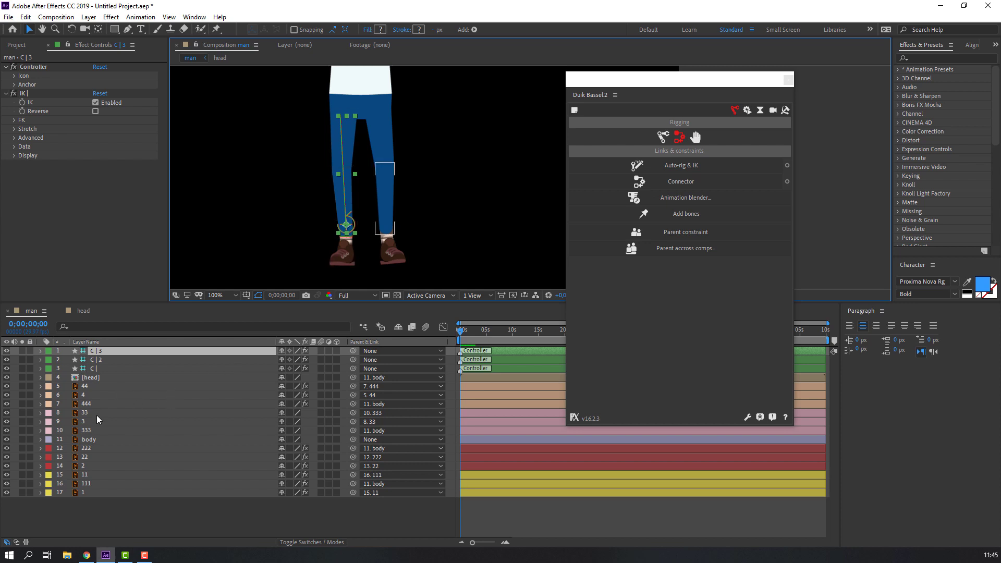
- Apply Auto-rig & IK to the remaining leg's layers 3, 33 and 333, and collapse the new controller layer
{"action": "left_click", "coordinate": [87, 412]}
{"action": "left_click", "coordinate": [86, 430], "text": "shift"}
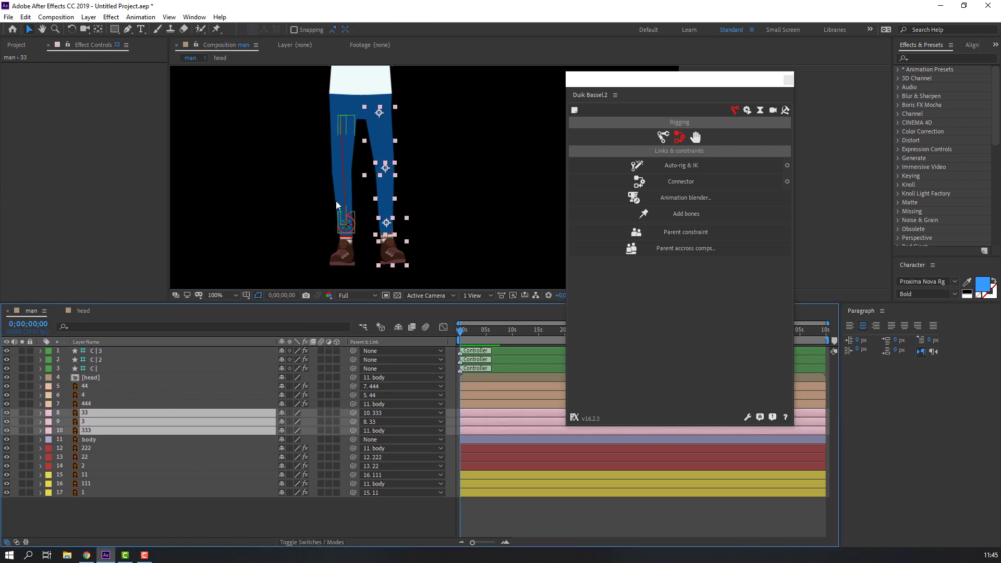
{"action": "left_click_drag", "start_coordinate": [375, 140], "coordinate": [355, 145]}
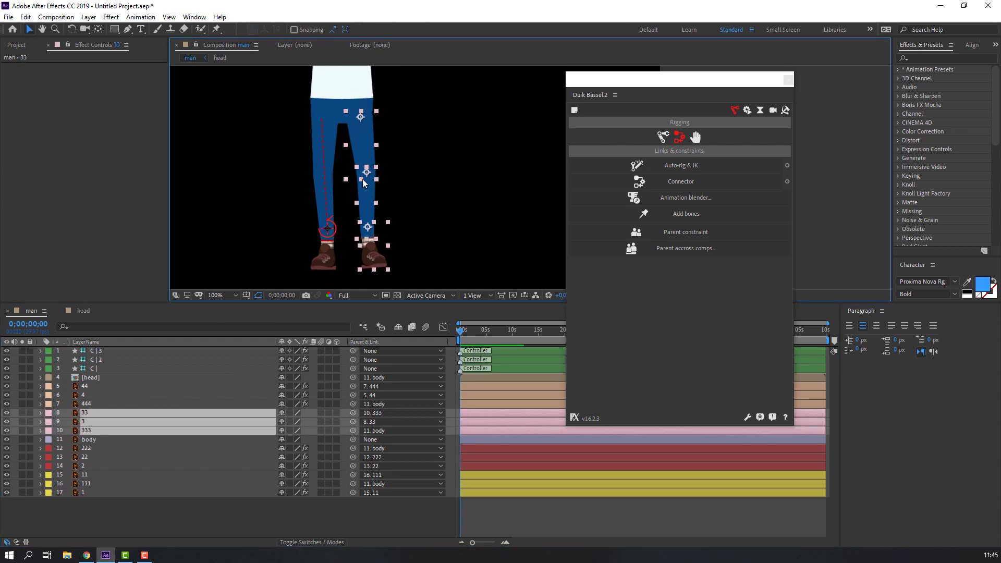
{"action": "left_click", "coordinate": [680, 165]}
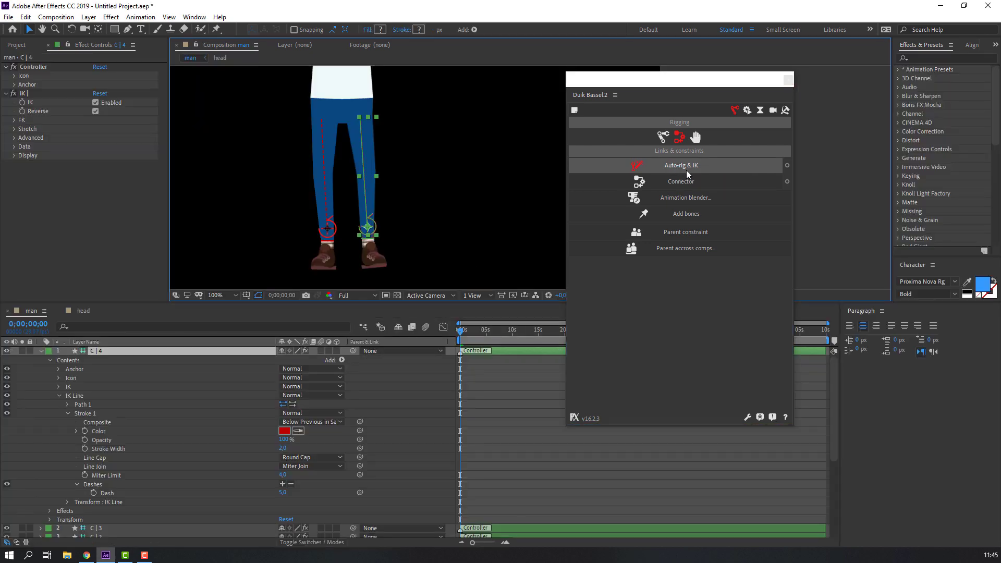
{"action": "left_click", "coordinate": [41, 352]}
- Test the second leg's IK by moving its ankle controller towards the other leg, and undo the move
{"action": "left_click", "coordinate": [377, 224]}
{"action": "left_click_drag", "start_coordinate": [369, 231], "coordinate": [330, 235]}
{"action": "key", "text": "ctrl+z"}
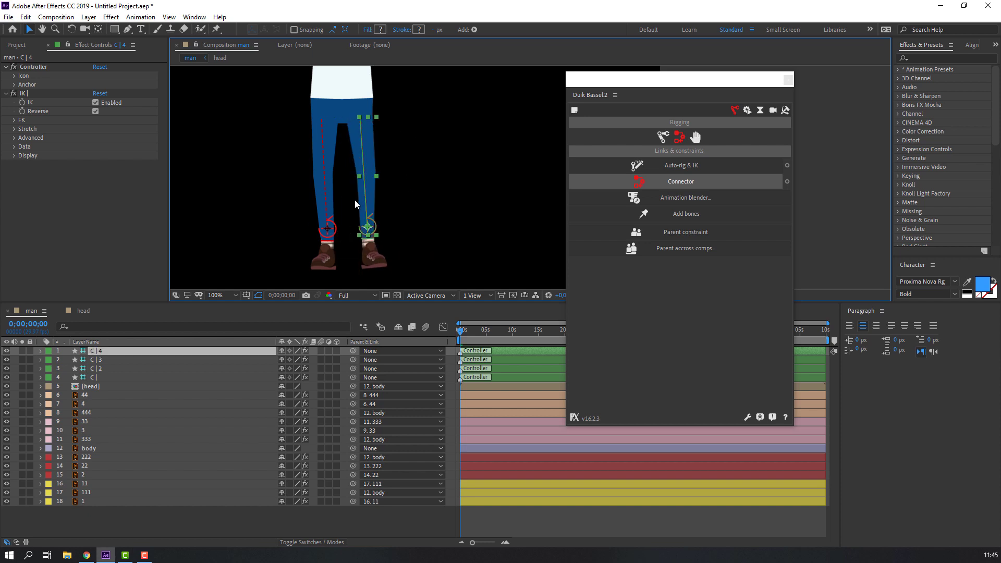
- Test the full rig by moving the body layer slightly sideways, and restore its original position
{"action": "left_click_drag", "start_coordinate": [290, 155], "coordinate": [285, 250]}
{"action": "scroll", "coordinate": [282, 214], "scroll_direction": "down", "scroll_amount": 1}
{"action": "left_click", "coordinate": [442, 172]}
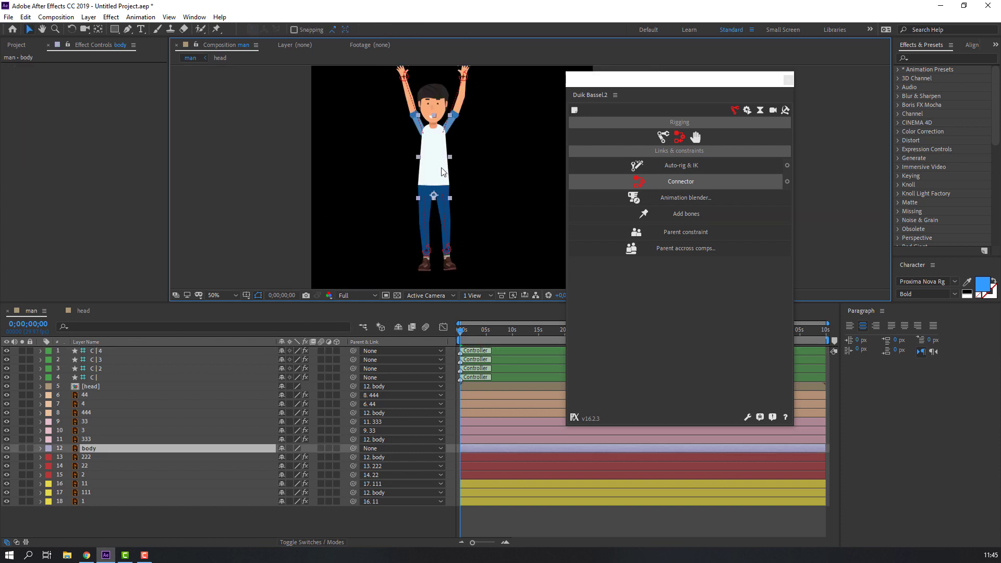
{"action": "mouse_move", "coordinate": [434, 148]}
{"action": "left_mouse_down"}
{"action": "mouse_move", "coordinate": [432, 167]}
{"action": "mouse_move", "coordinate": [432, 155]}
{"action": "left_mouse_up"}
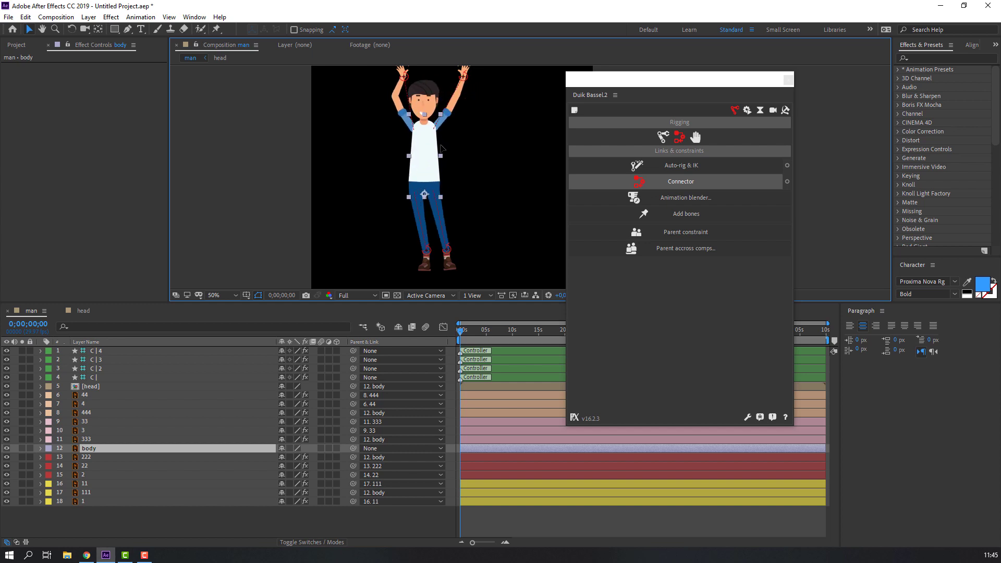
- Deselect all layers and close the floating Duik Bassel.2 panel
{"action": "left_click", "coordinate": [139, 518]}
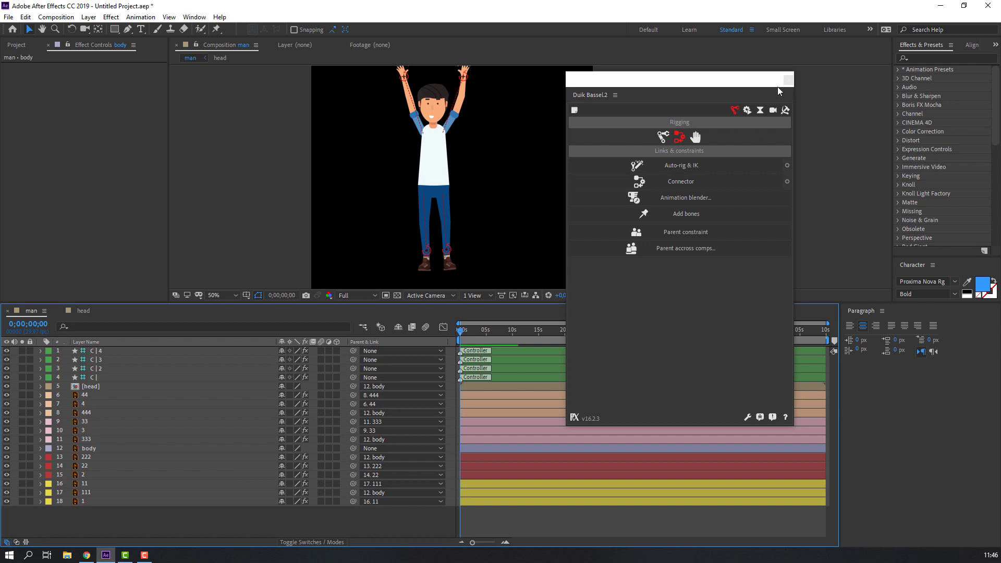
{"action": "left_click", "coordinate": [751, 82]}
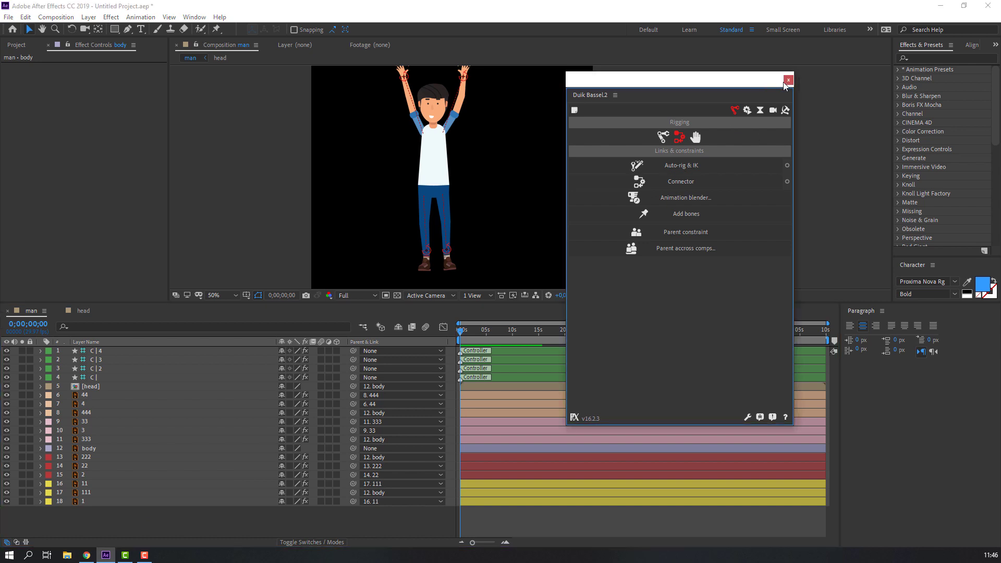
{"action": "left_click", "coordinate": [788, 82]}
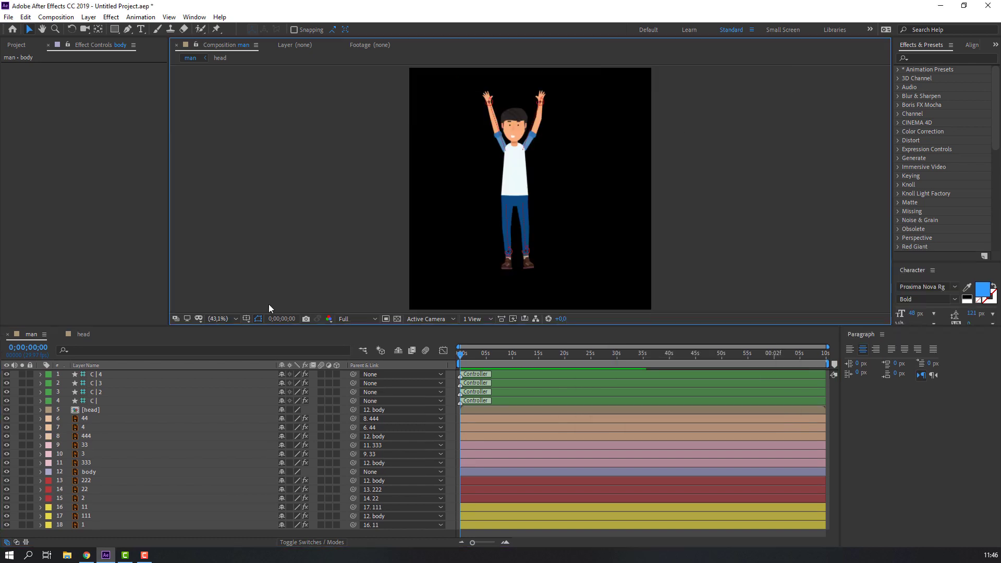